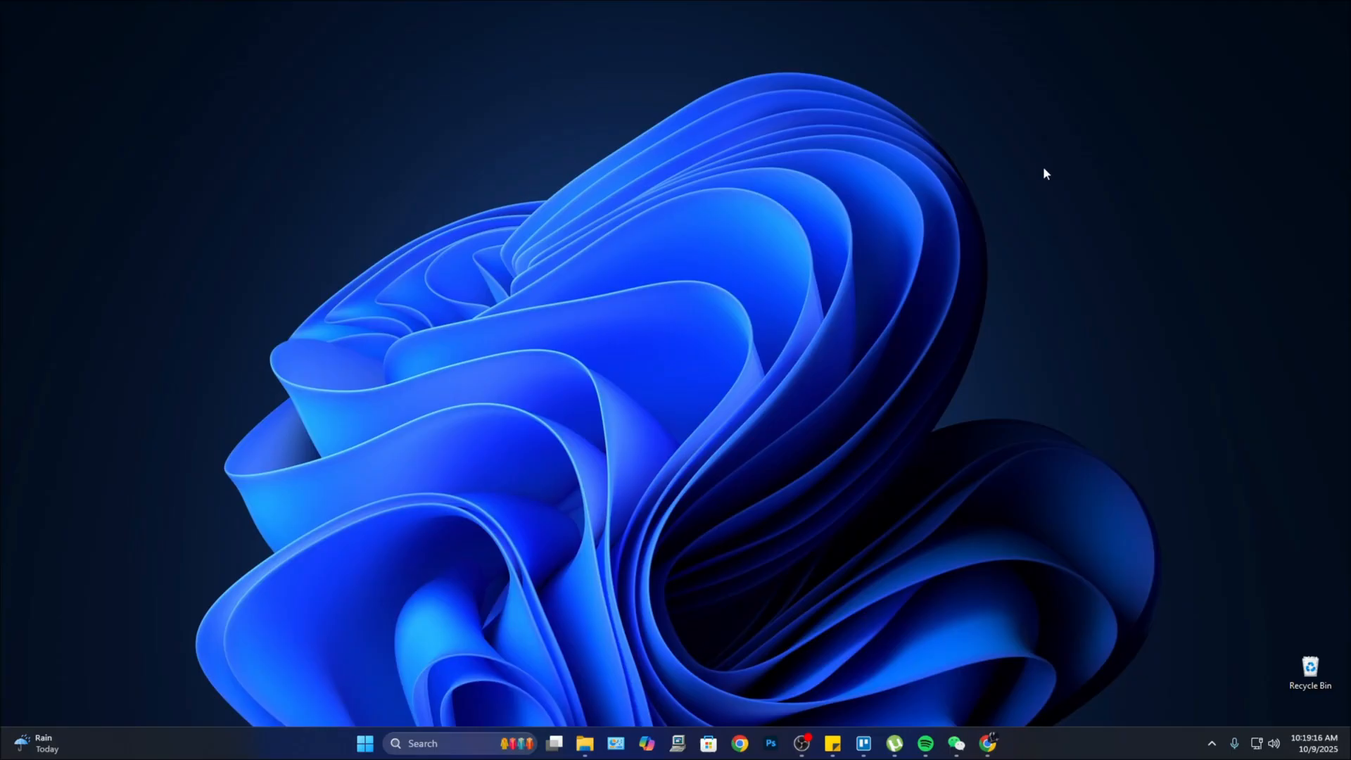
Step: Go to sites.google in Google Chrome to reach the Google Sites home page
{"action": "mouse_move", "coordinate": [987, 747]}
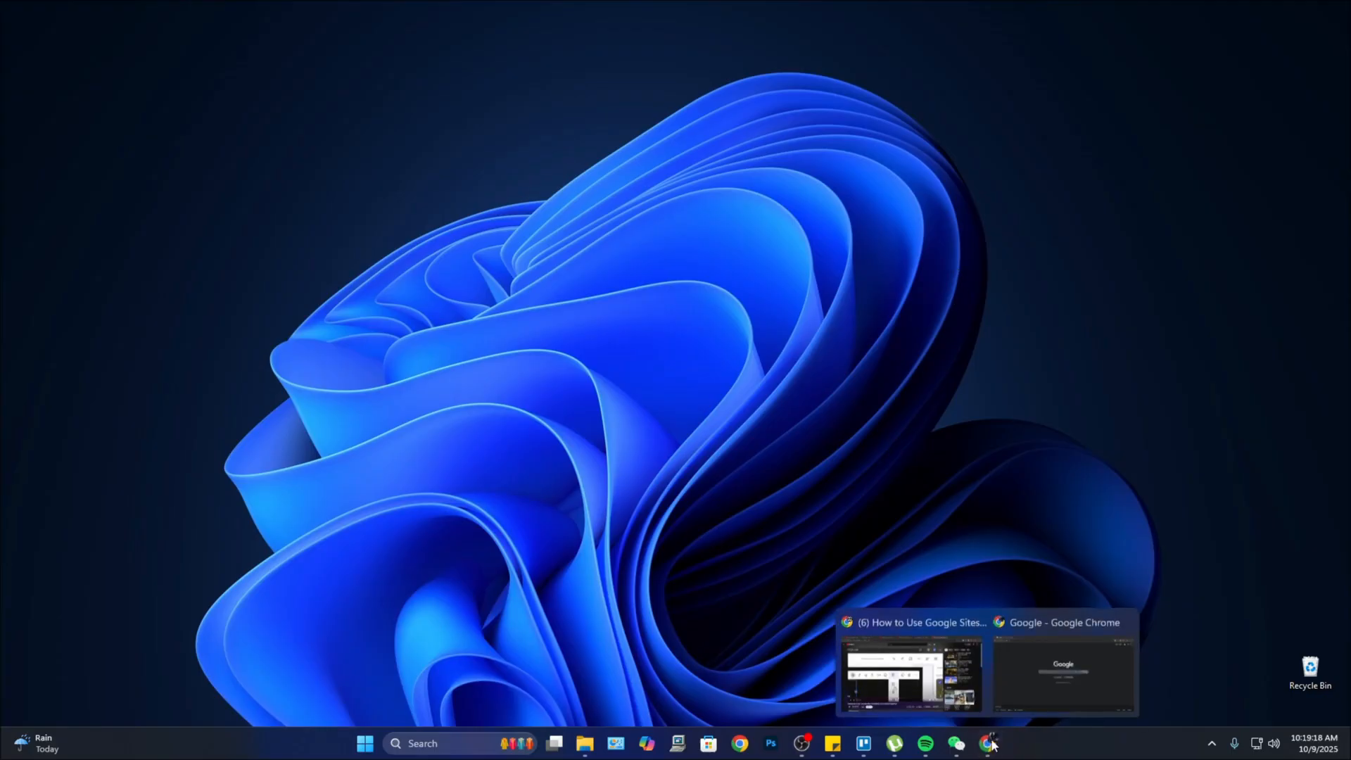
{"action": "left_click", "coordinate": [1059, 670]}
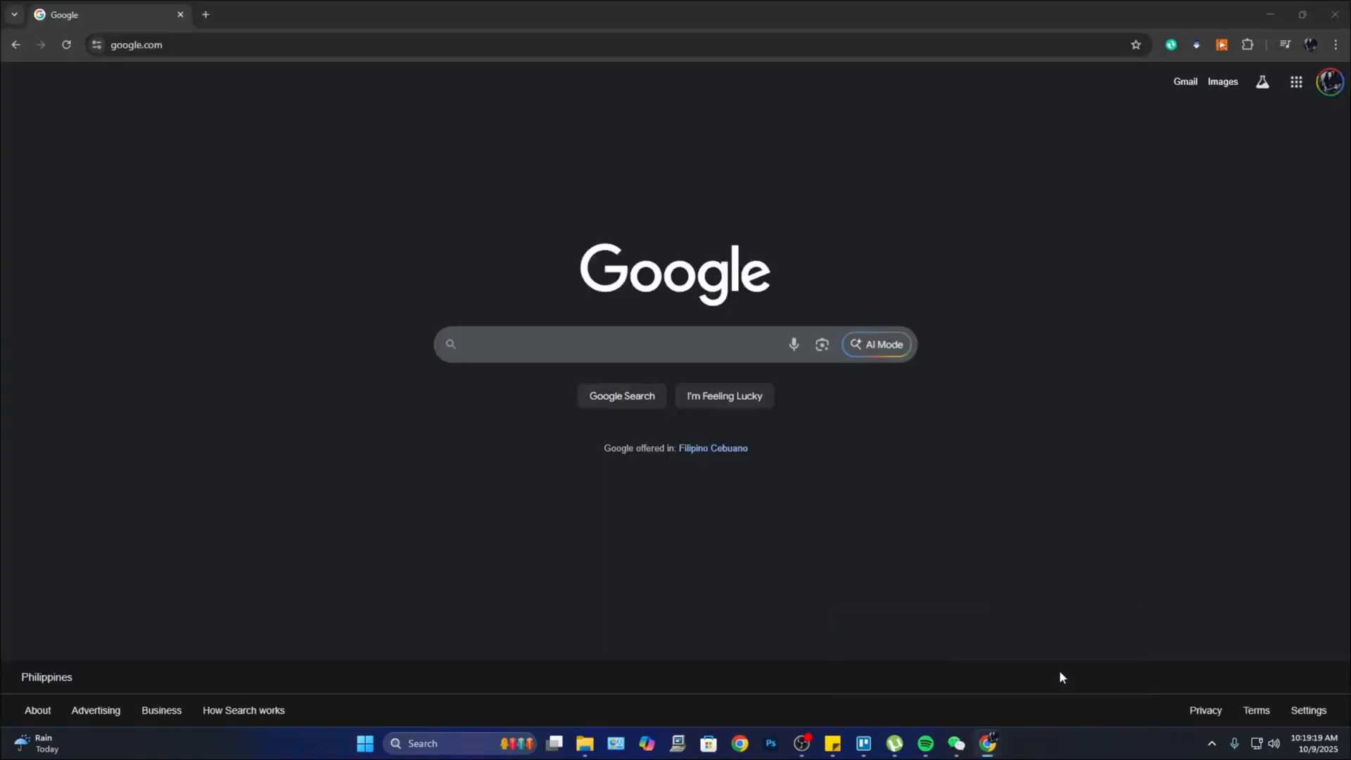
{"action": "left_click", "coordinate": [187, 46]}
{"action": "type", "text": "sites"}
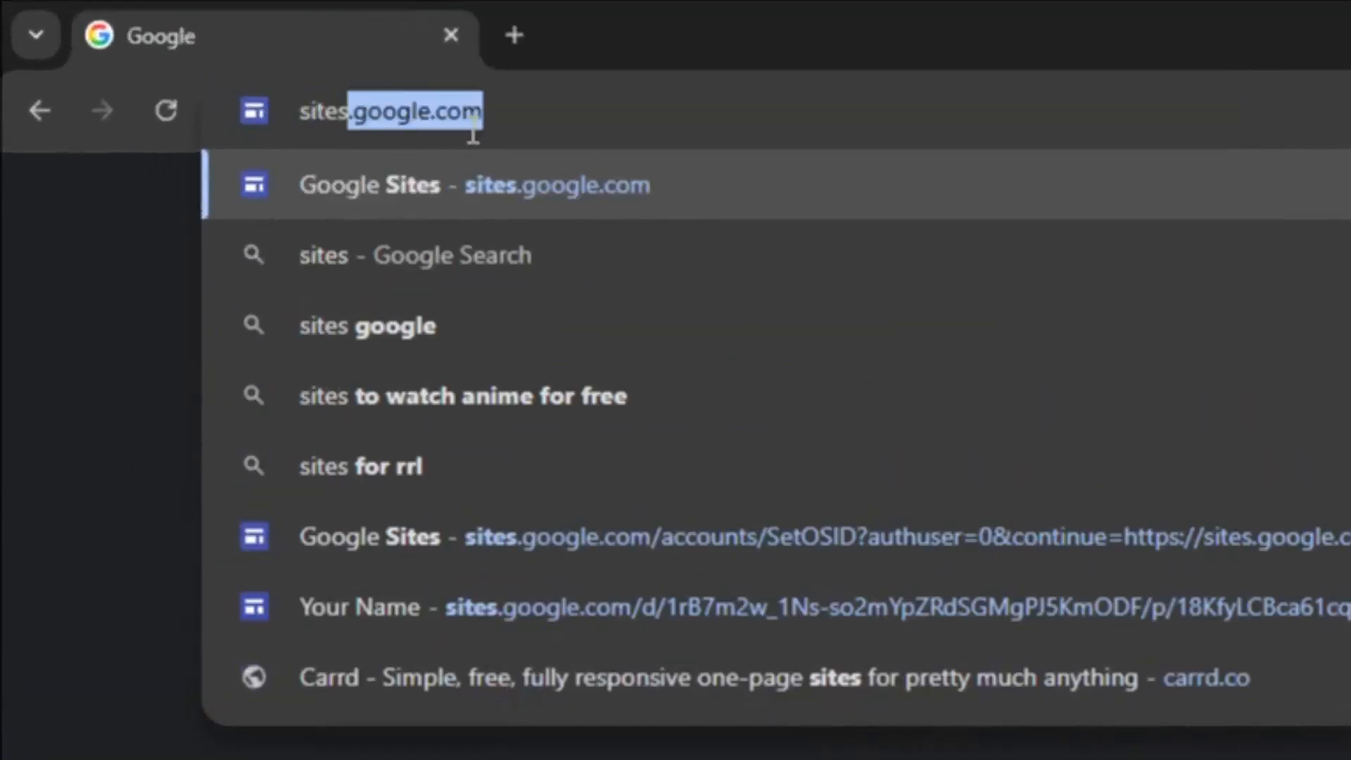
{"action": "type", "text": ".google"}
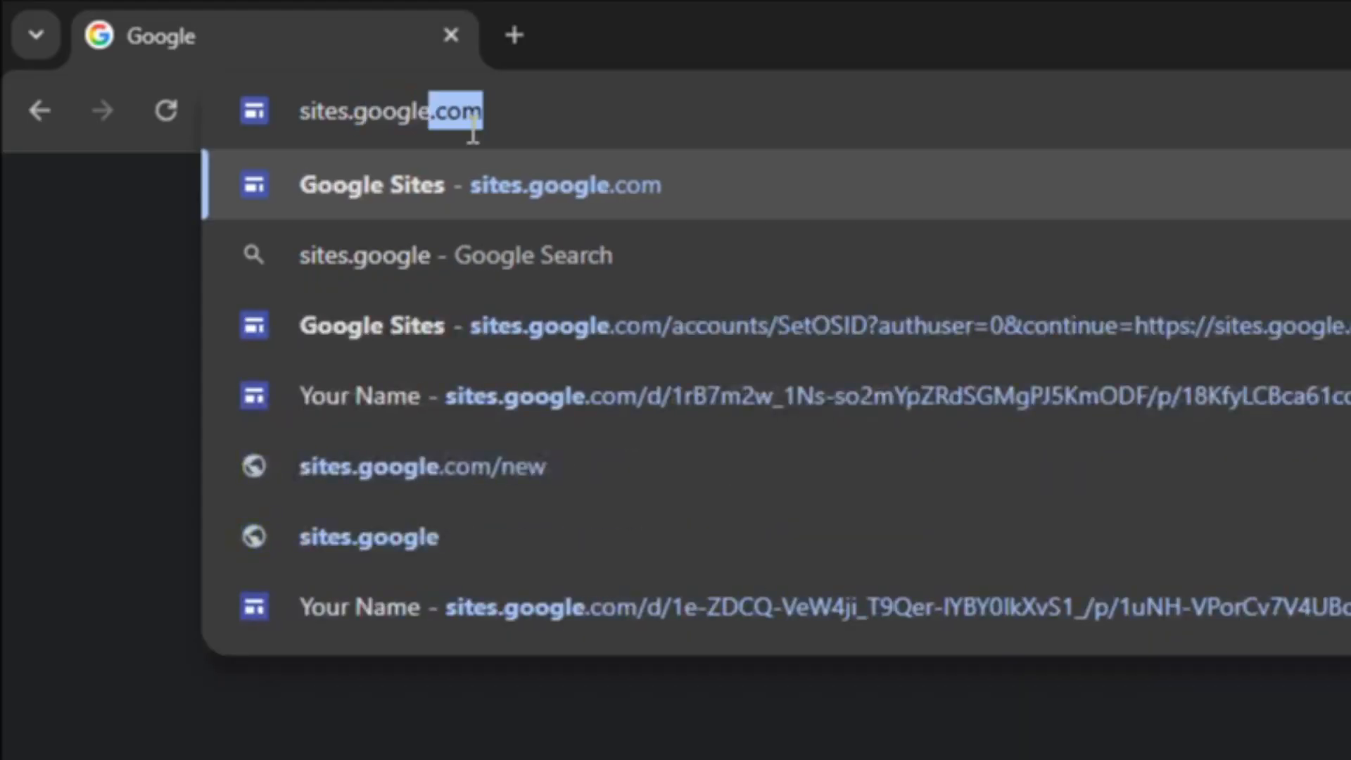
{"action": "key", "text": "Return"}
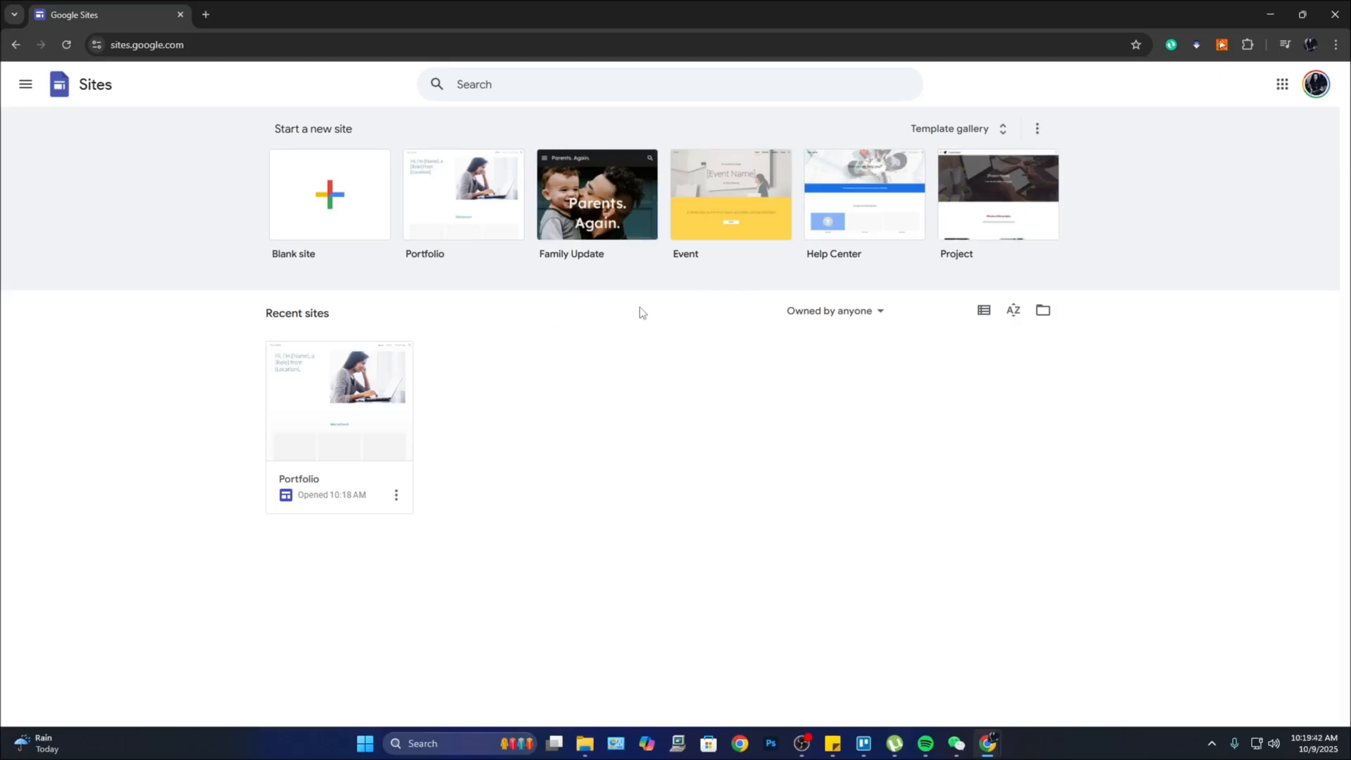
Step: Create a site from the Portfolio template and list its Home, About and Project Page pages
{"action": "left_click", "coordinate": [470, 215]}
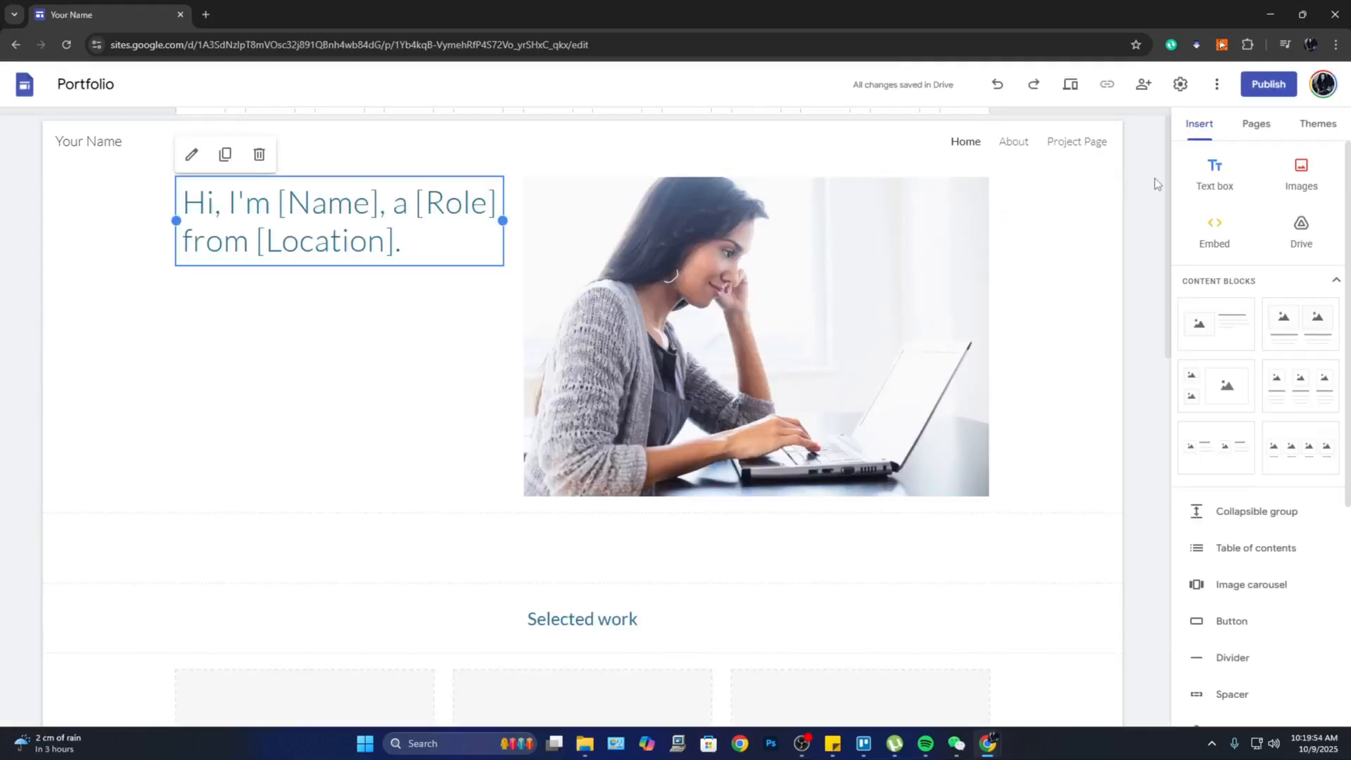
{"action": "left_click", "coordinate": [1155, 176]}
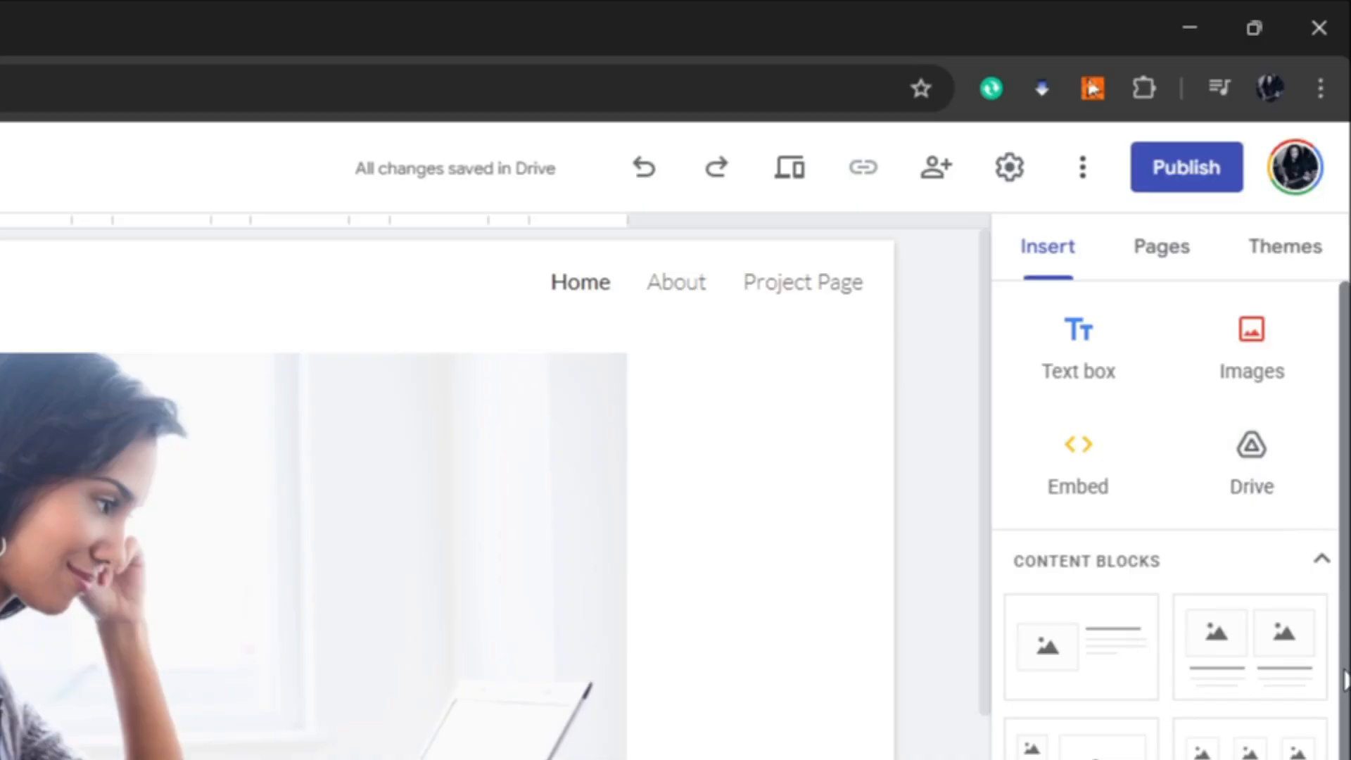
{"action": "scroll", "coordinate": [1142, 745], "scroll_direction": "down", "scroll_amount": 7}
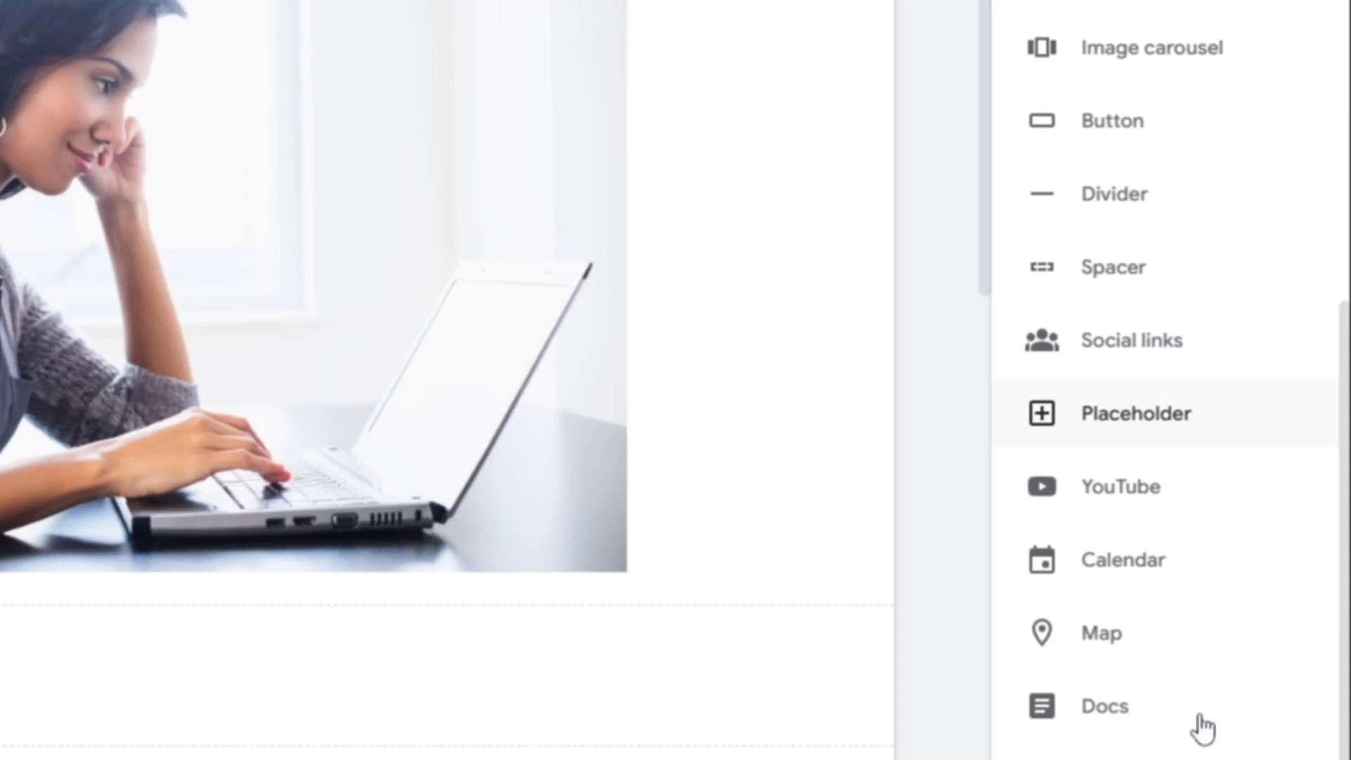
{"action": "scroll", "coordinate": [1173, 732], "scroll_direction": "up", "scroll_amount": 8}
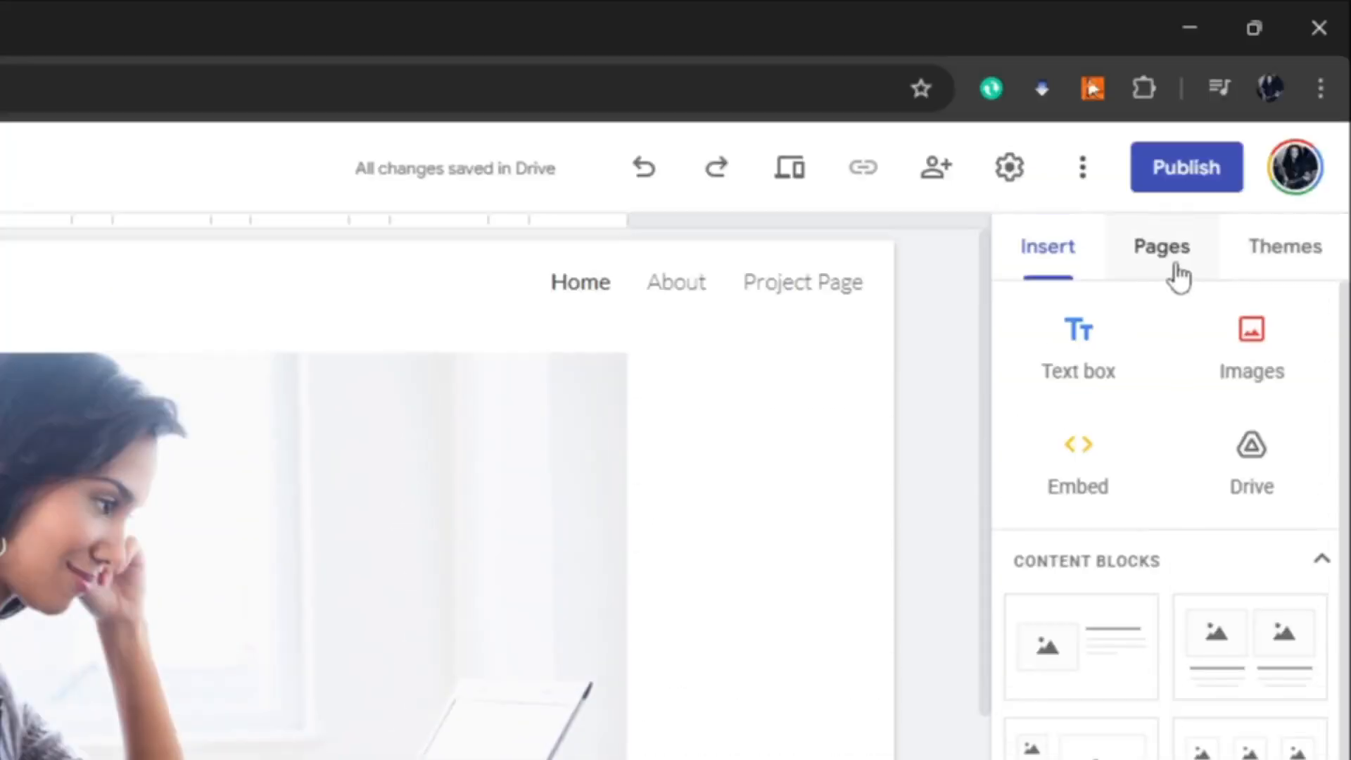
{"action": "left_click", "coordinate": [1173, 275]}
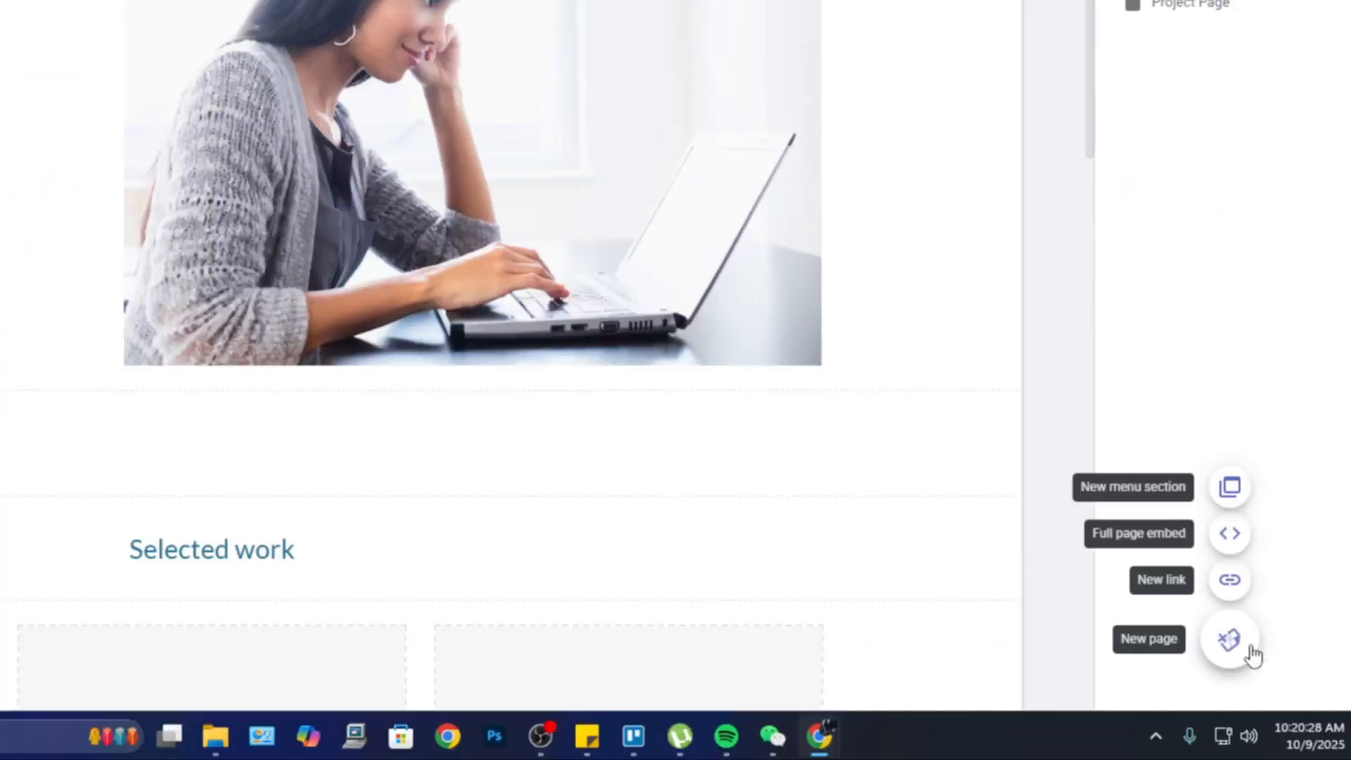
Step: Add a Contact page and move it between About and Project Page
{"action": "left_click", "coordinate": [1239, 649]}
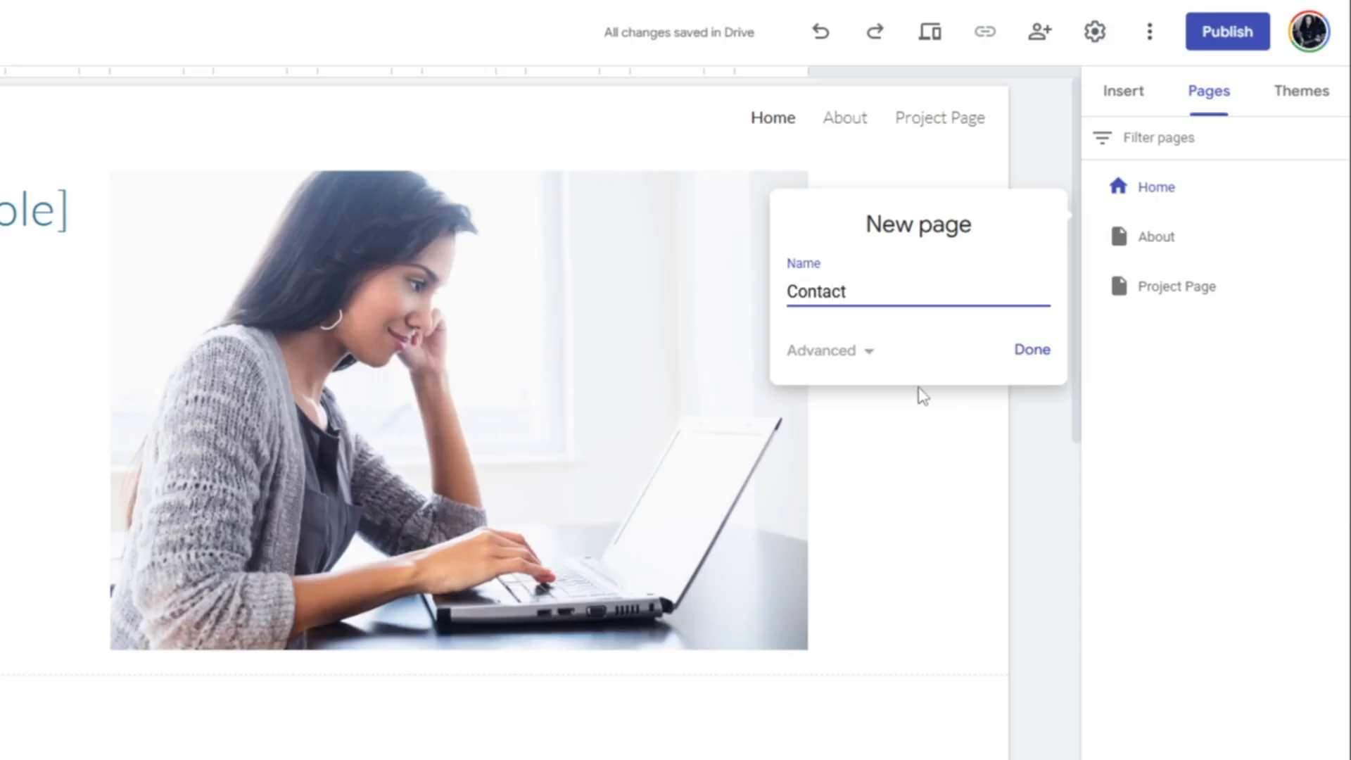
{"action": "left_click", "coordinate": [1033, 351]}
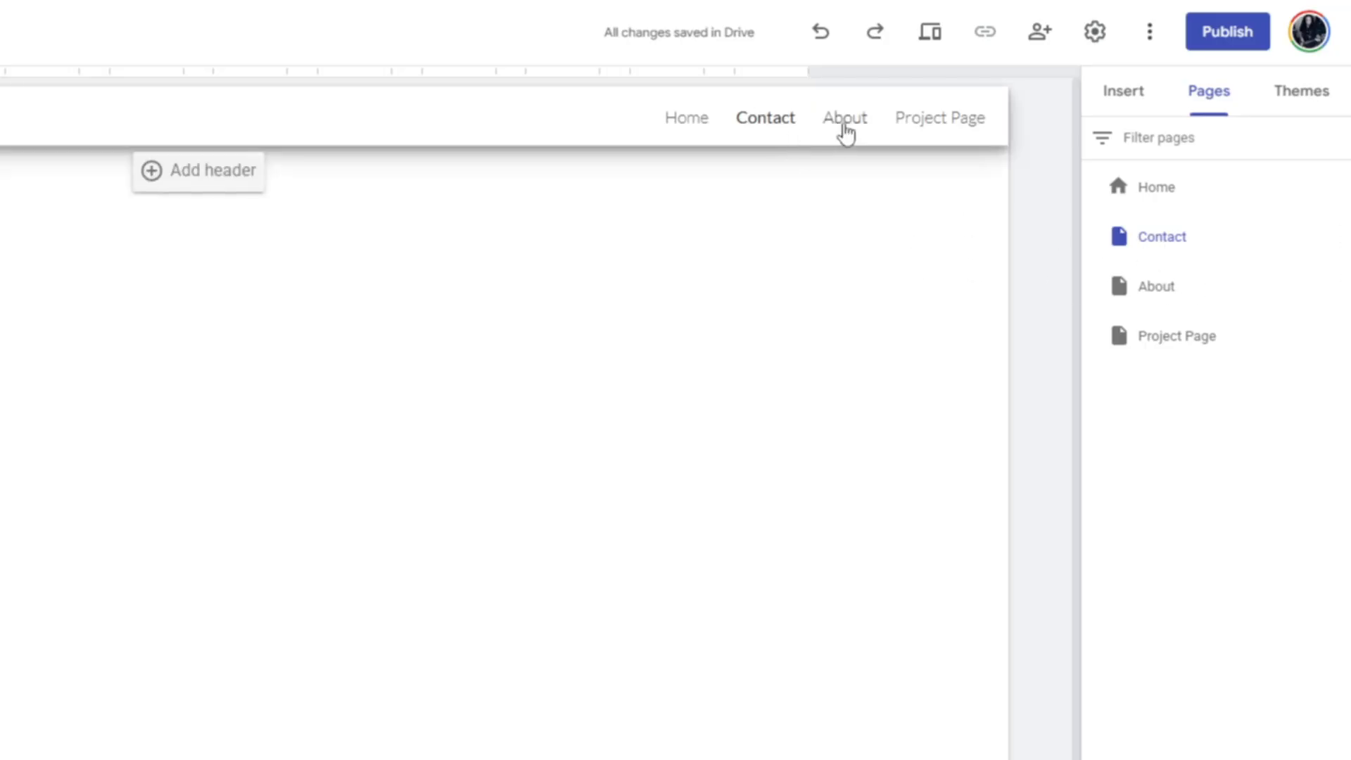
{"action": "left_click_drag", "start_coordinate": [1161, 244], "coordinate": [1155, 324]}
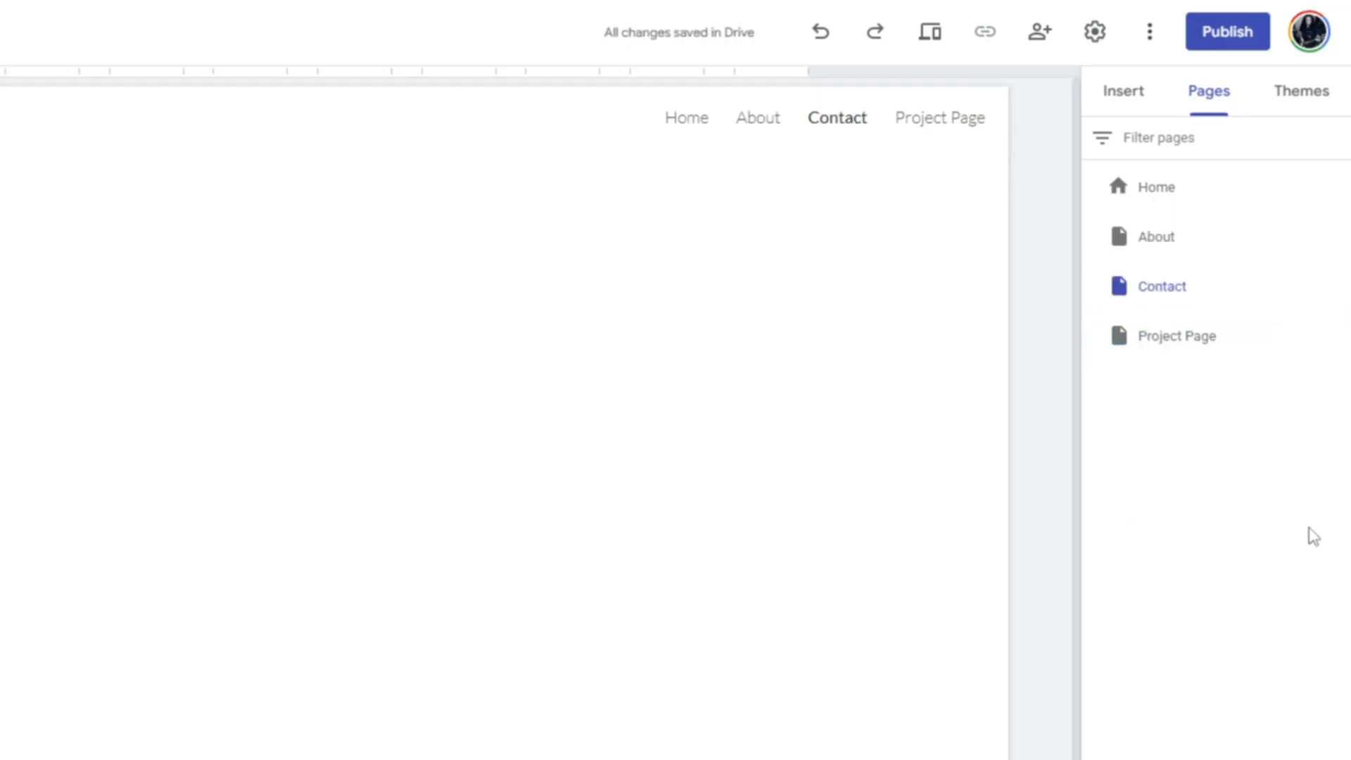
Step: Start a custom theme from the Themes panel and begin naming it Portfolio Theme
{"action": "left_click", "coordinate": [1311, 98]}
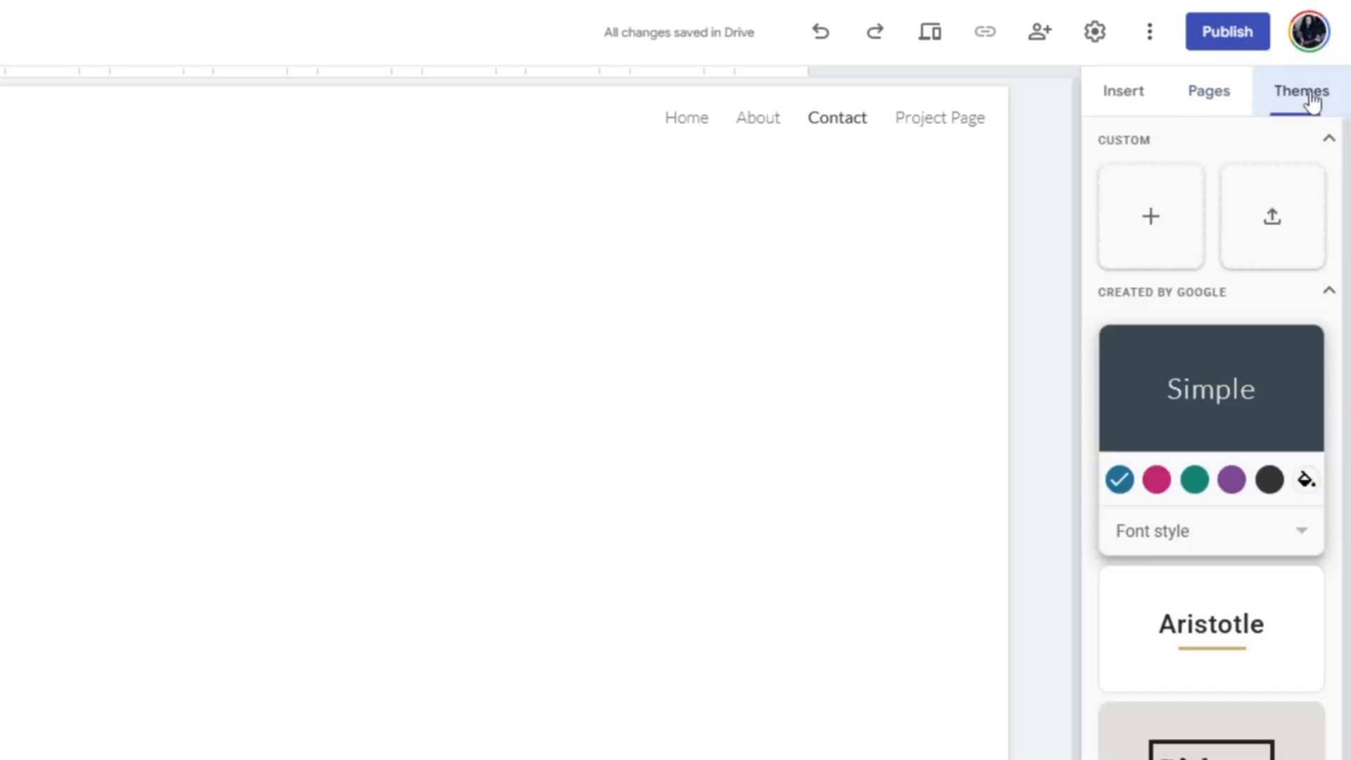
{"action": "scroll", "coordinate": [1194, 564], "scroll_direction": "down", "scroll_amount": 4}
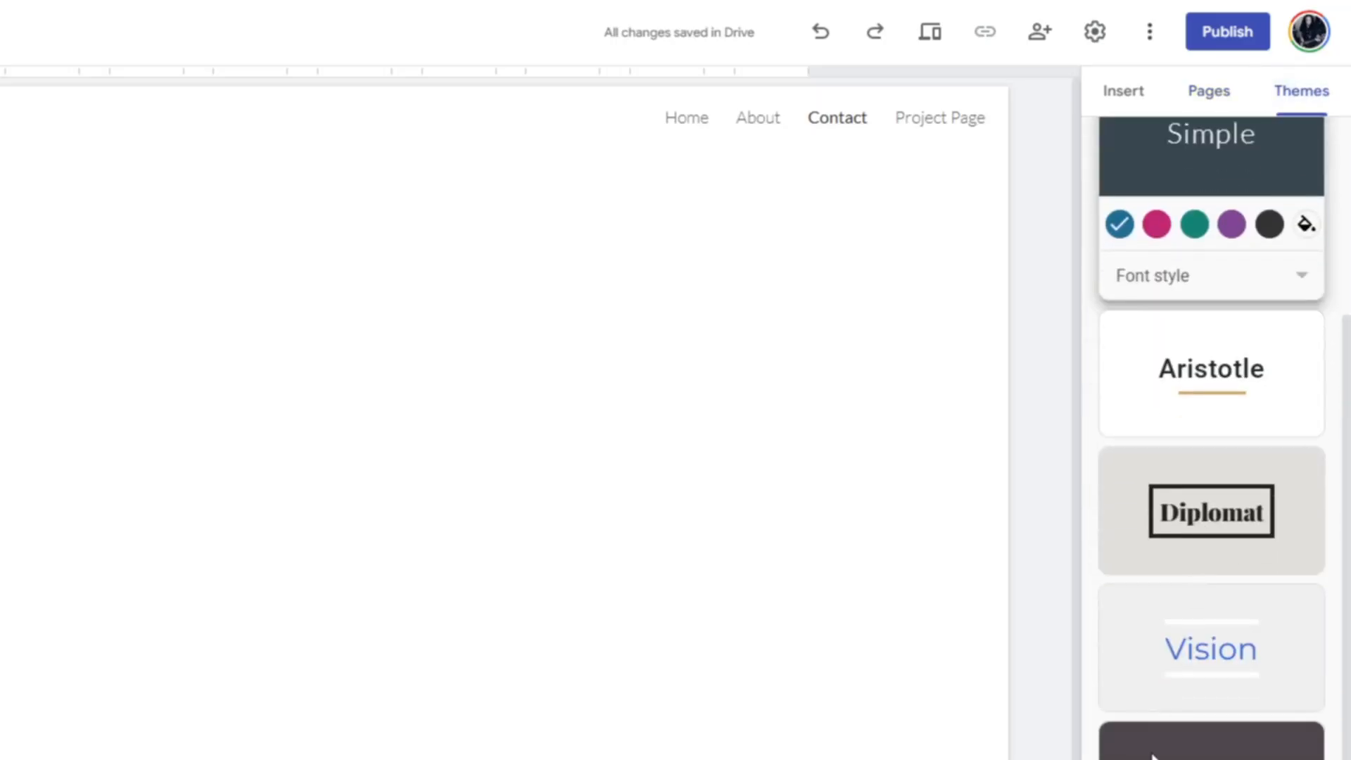
{"action": "scroll", "coordinate": [1186, 736], "scroll_direction": "up", "scroll_amount": 1}
{"action": "scroll", "coordinate": [1186, 735], "scroll_direction": "up", "scroll_amount": 3}
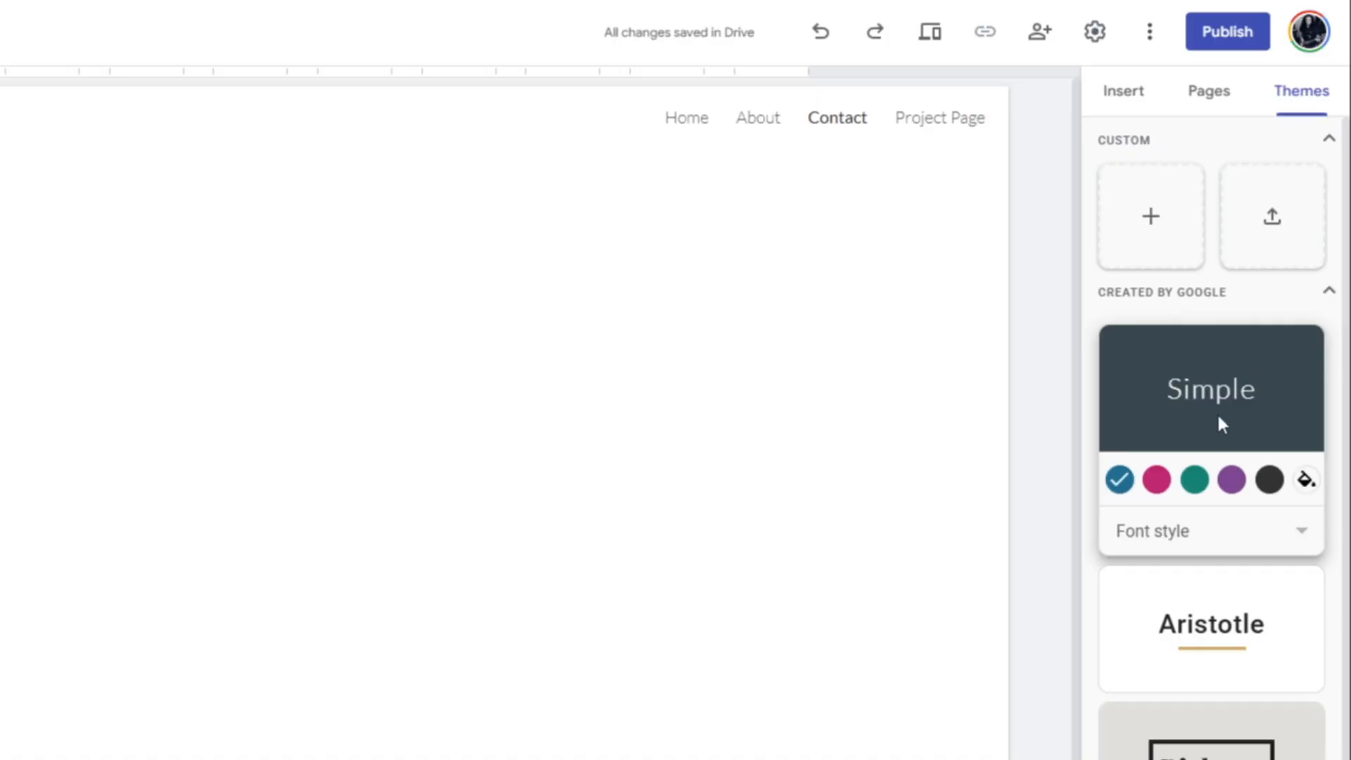
{"action": "scroll", "coordinate": [1219, 417], "scroll_direction": "down", "scroll_amount": 3}
{"action": "scroll", "coordinate": [1211, 436], "scroll_direction": "up", "scroll_amount": 4}
{"action": "left_click", "coordinate": [1144, 219]}
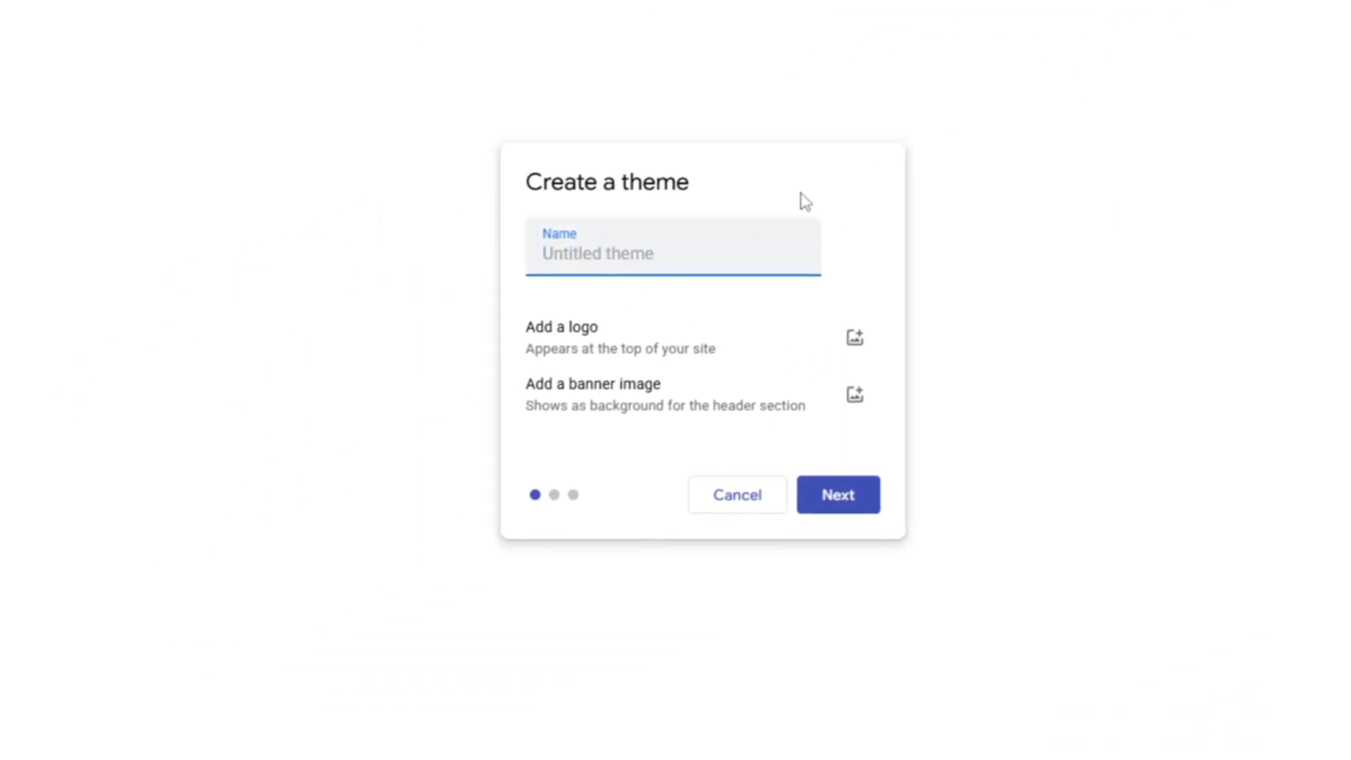
{"action": "type", "text": "Portfolio Theme"}
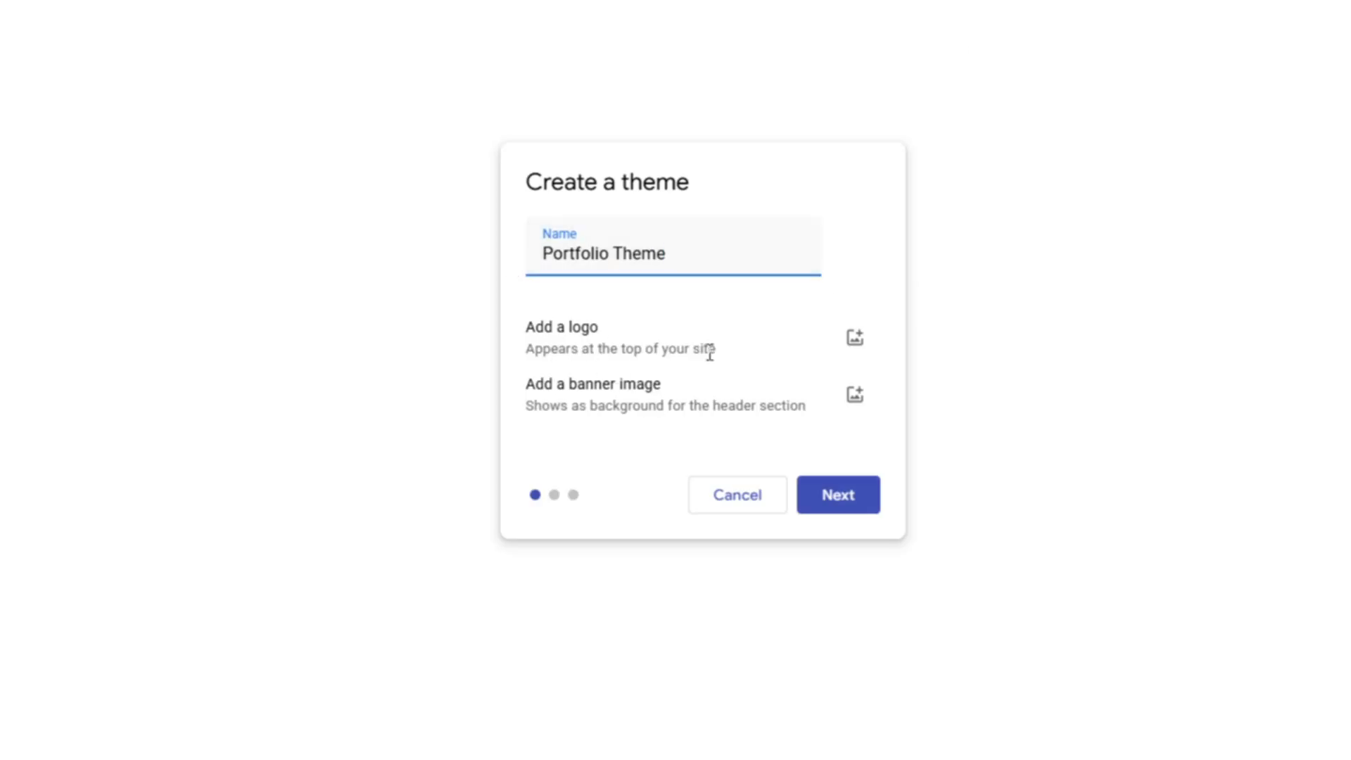
Step: Upload radiomouth.png as the theme's logo
{"action": "left_click", "coordinate": [863, 352]}
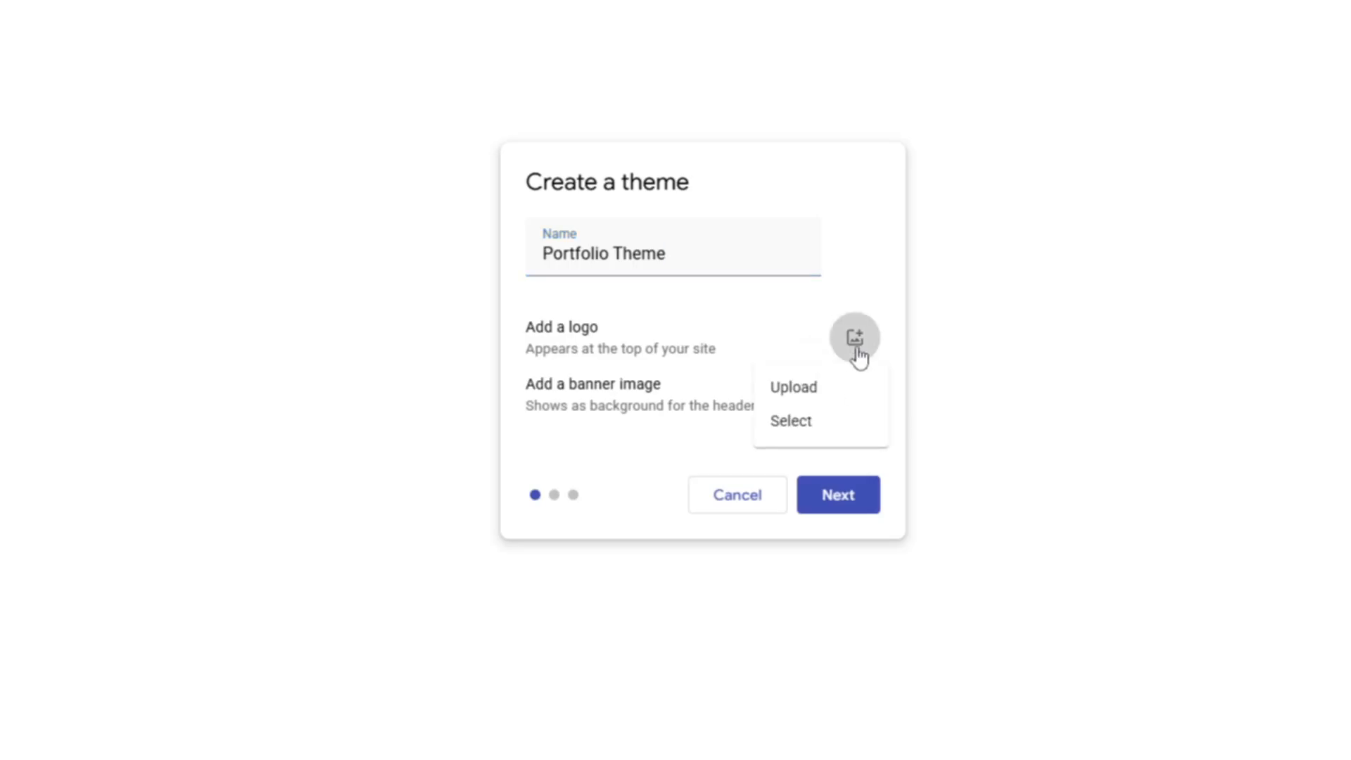
{"action": "left_click", "coordinate": [834, 400]}
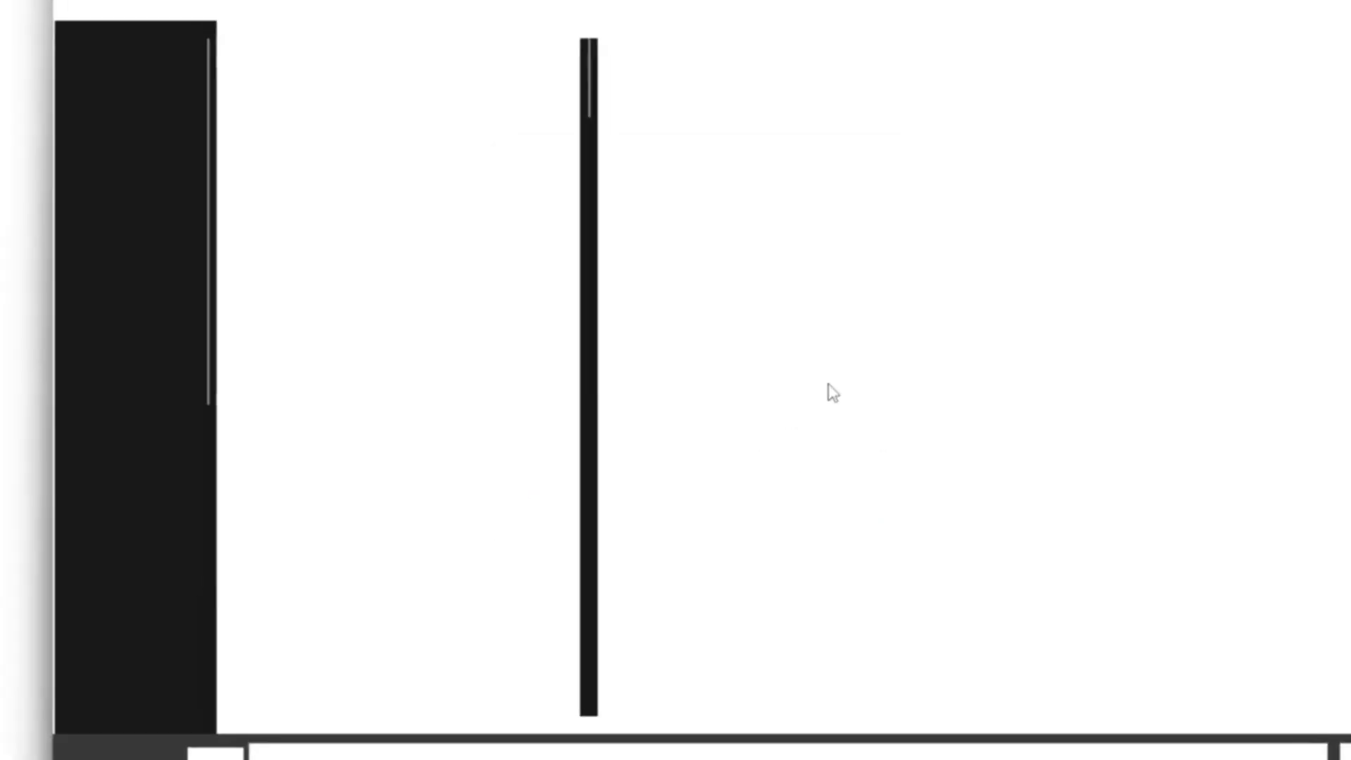
{"action": "scroll", "coordinate": [342, 412], "scroll_direction": "down", "scroll_amount": 10}
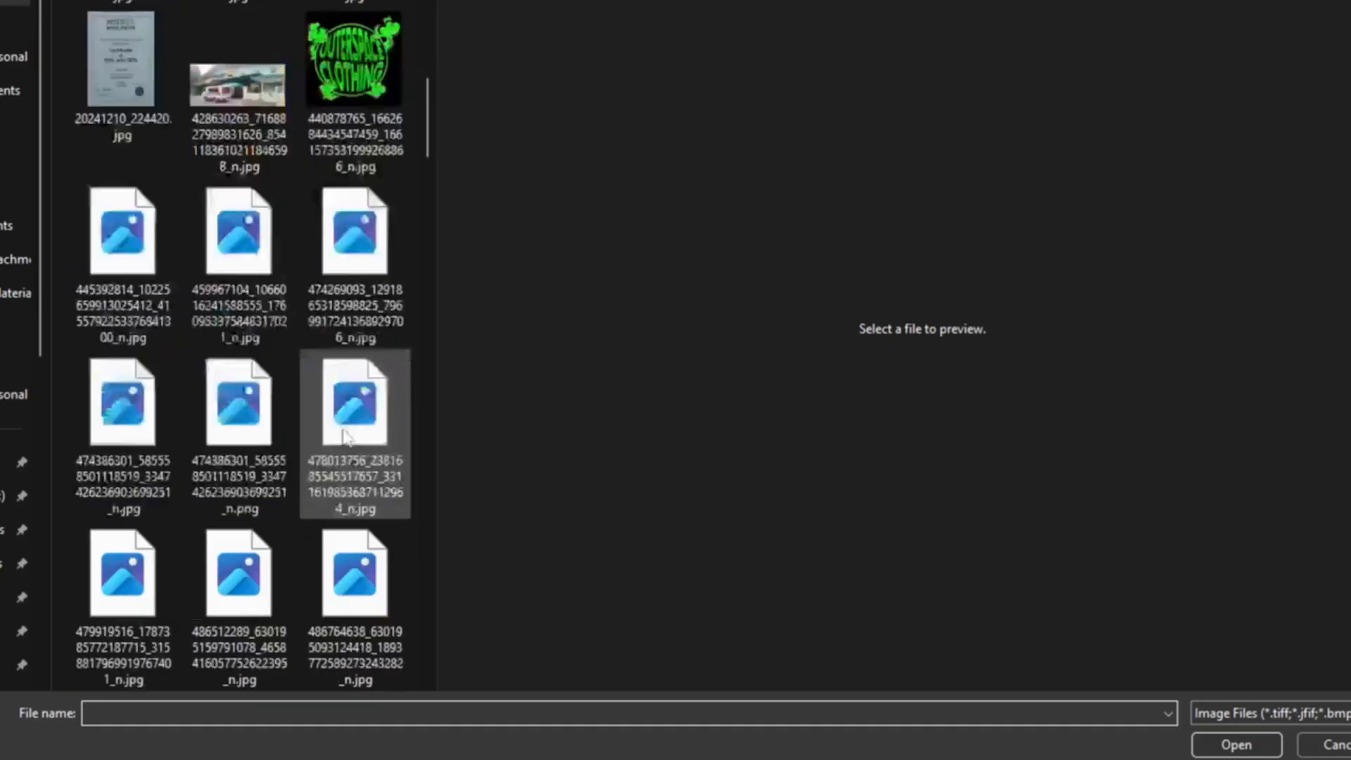
{"action": "scroll", "coordinate": [334, 382], "scroll_direction": "up", "scroll_amount": 6}
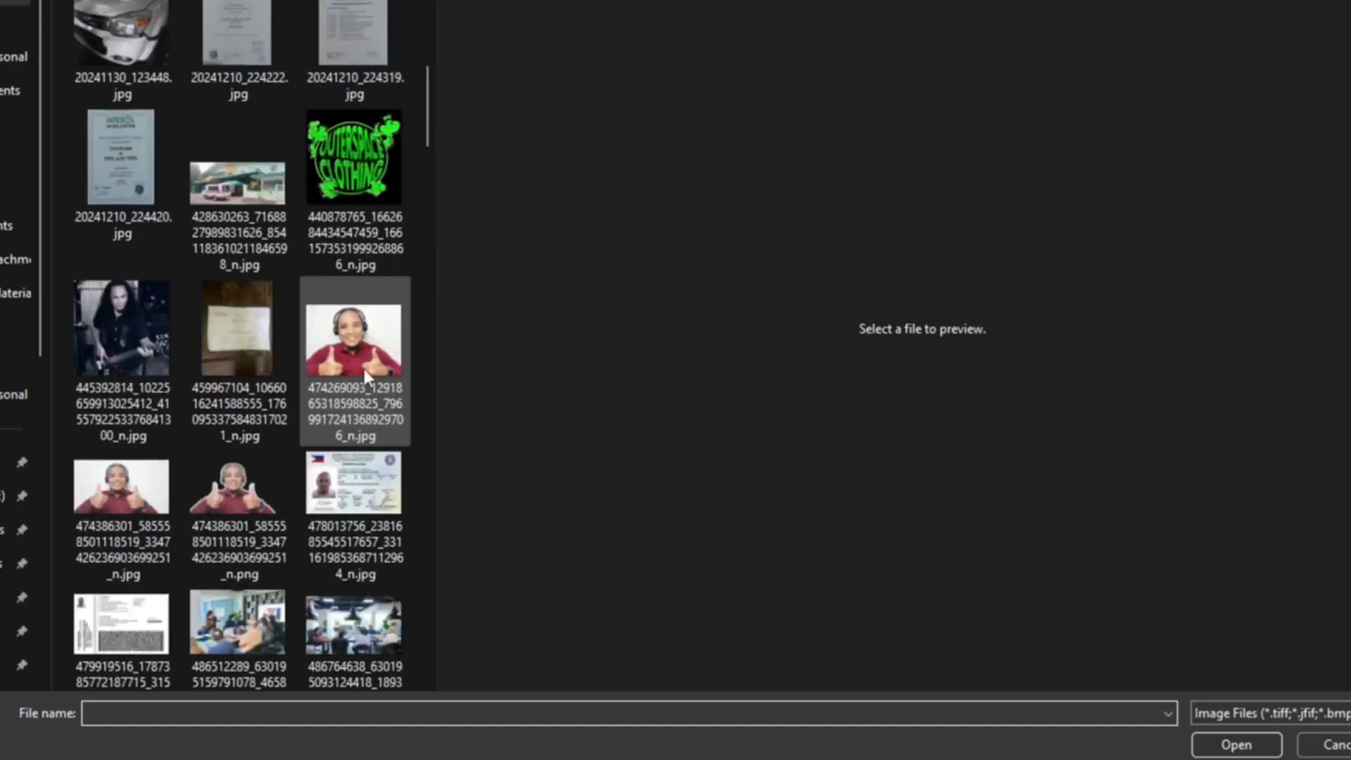
{"action": "scroll", "coordinate": [323, 391], "scroll_direction": "down", "scroll_amount": 10}
{"action": "scroll", "coordinate": [325, 426], "scroll_direction": "down", "scroll_amount": 5}
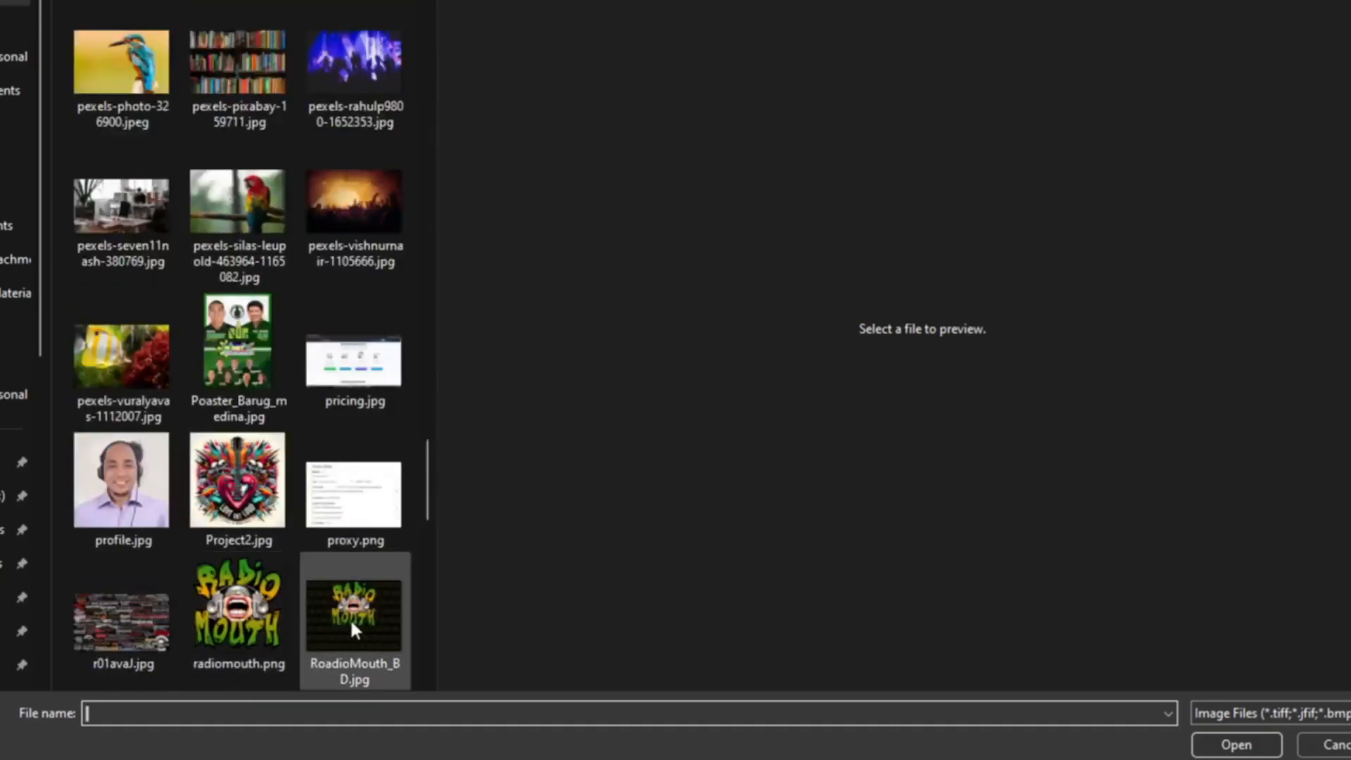
{"action": "left_click", "coordinate": [246, 608]}
{"action": "left_click", "coordinate": [1212, 744]}
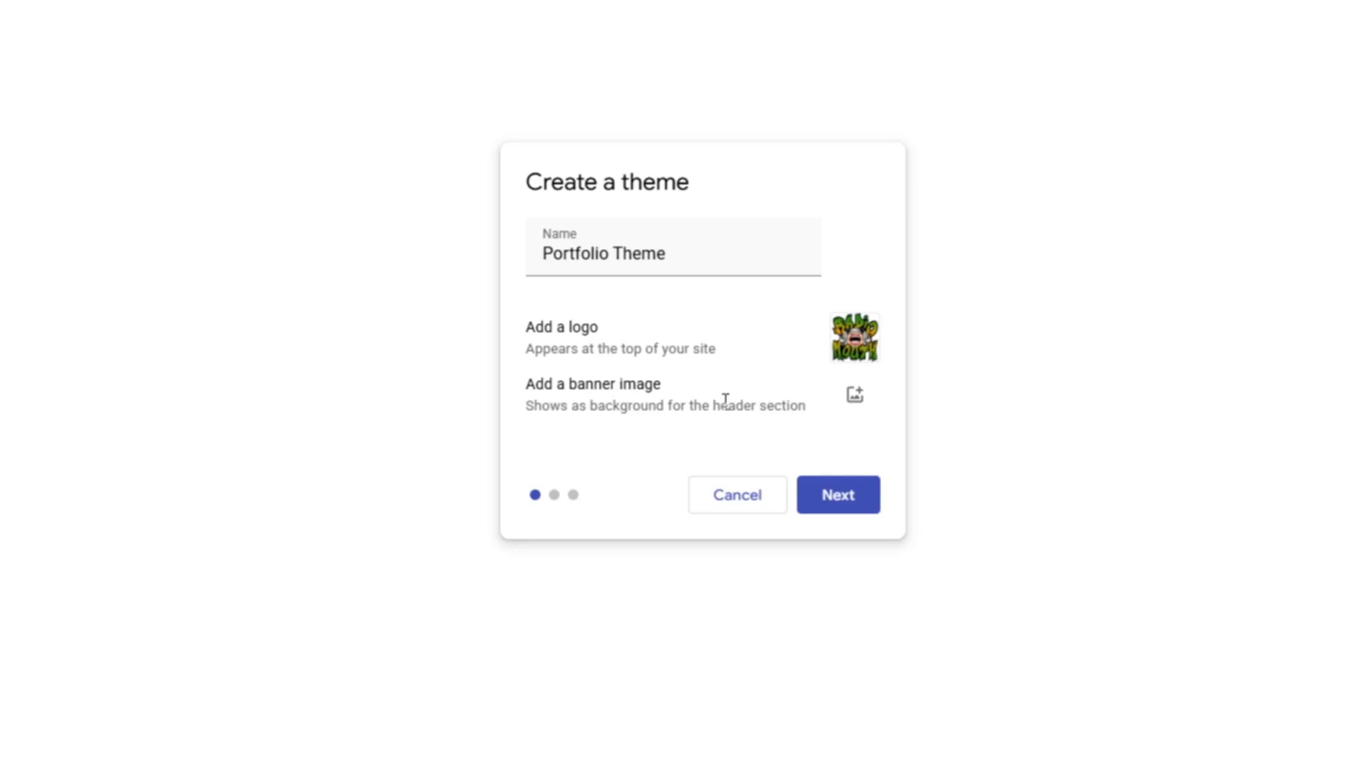
Step: Upload pricing.jpg as the theme's banner image
{"action": "left_click", "coordinate": [855, 407]}
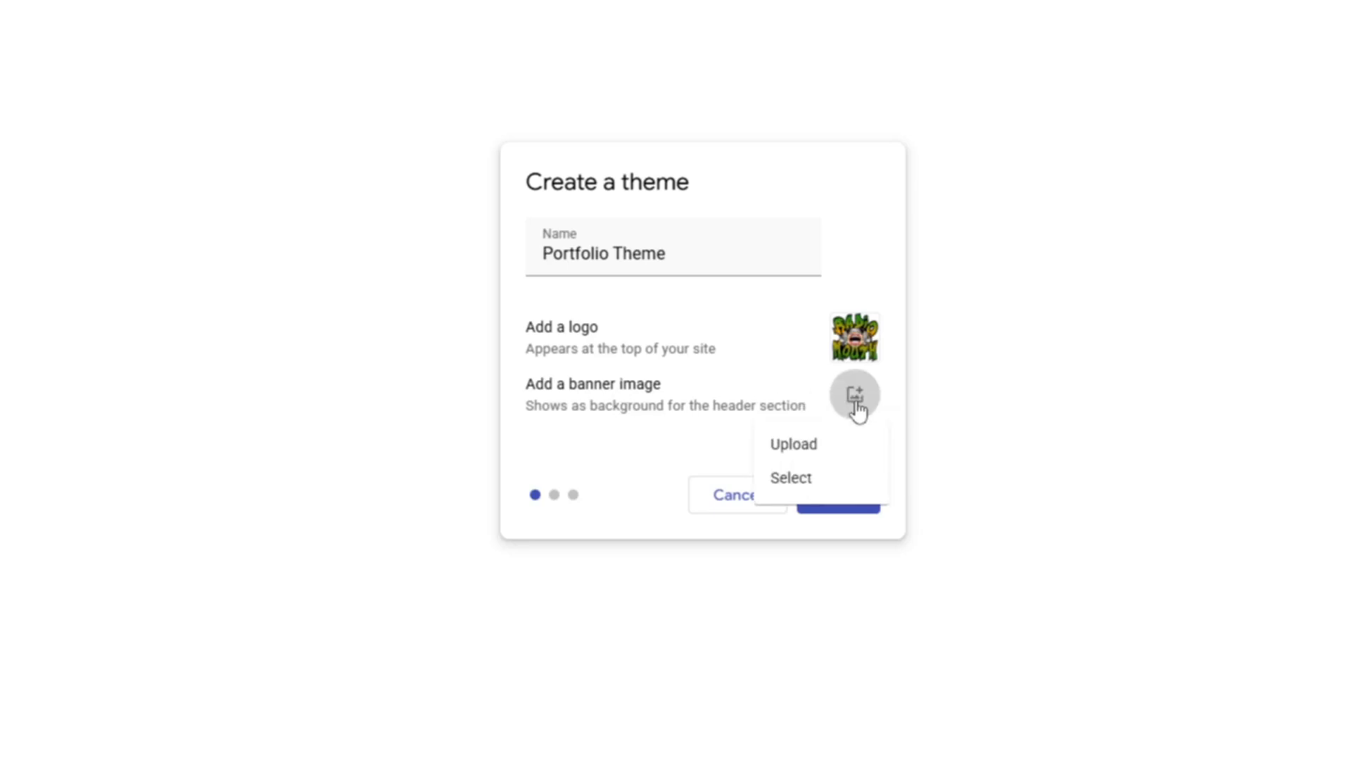
{"action": "left_click", "coordinate": [802, 462]}
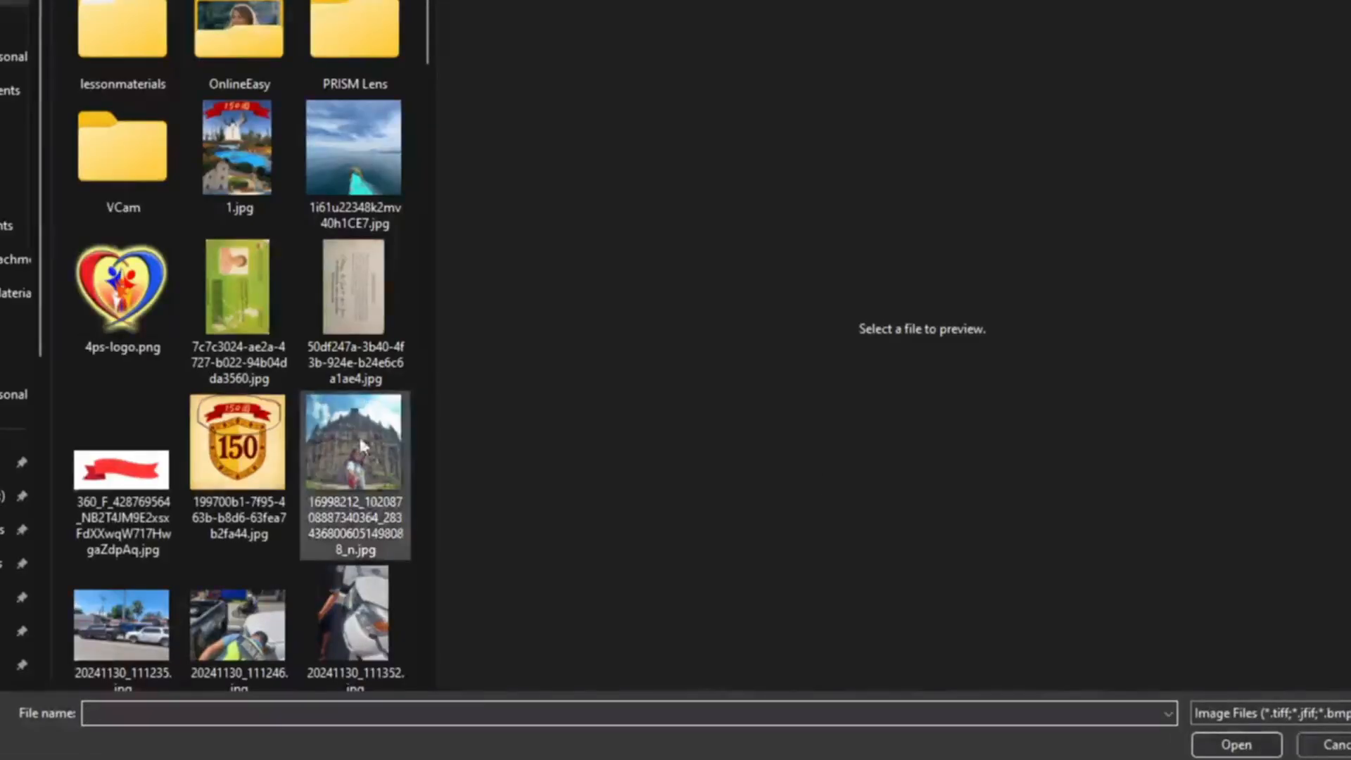
{"action": "scroll", "coordinate": [290, 415], "scroll_direction": "down", "scroll_amount": 20}
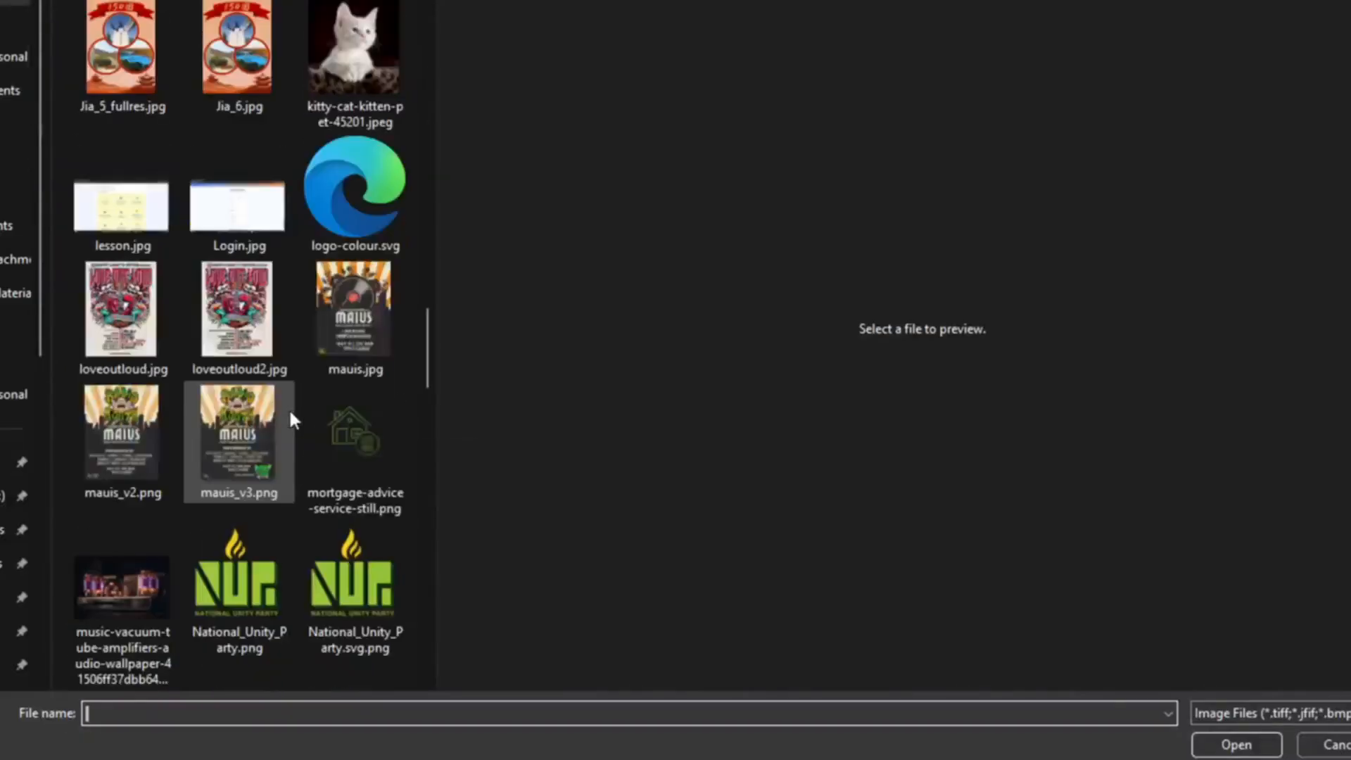
{"action": "scroll", "coordinate": [292, 420], "scroll_direction": "down", "scroll_amount": 5}
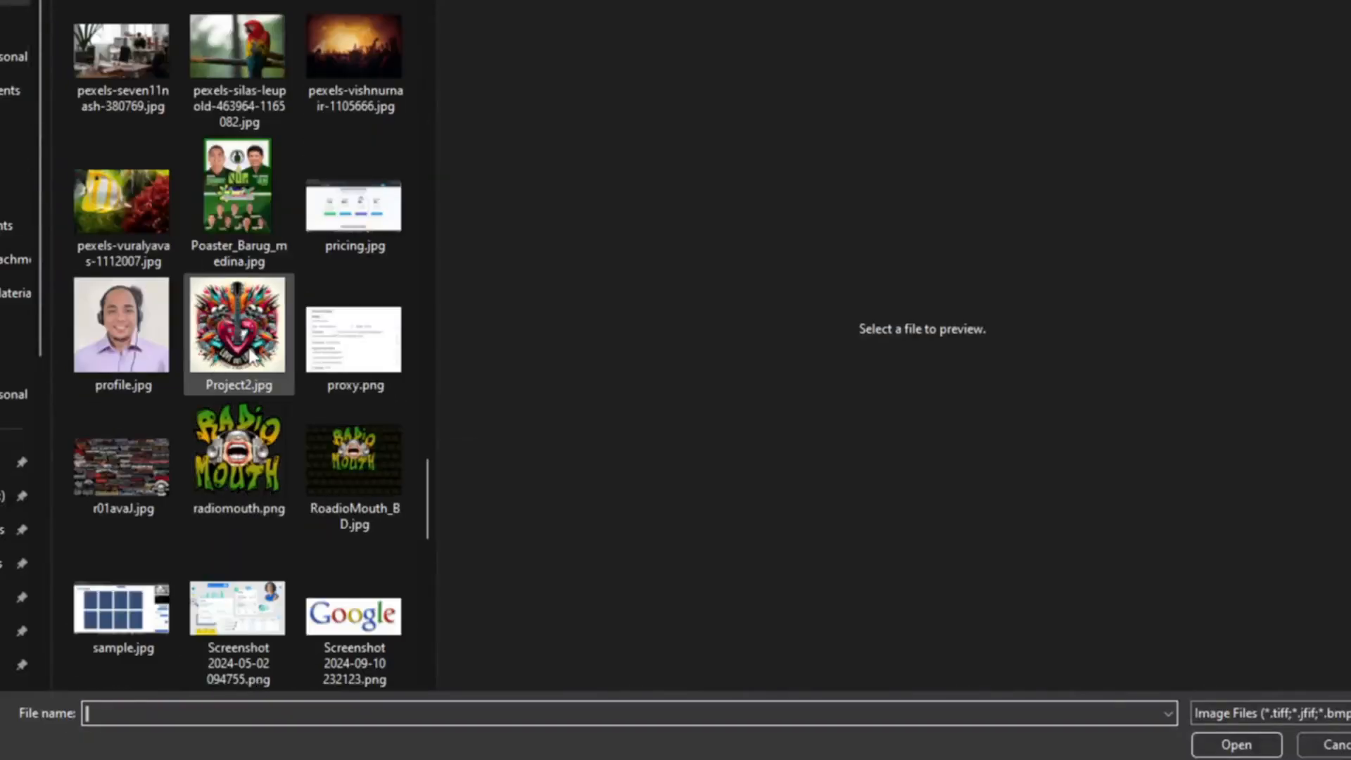
{"action": "left_click", "coordinate": [328, 207]}
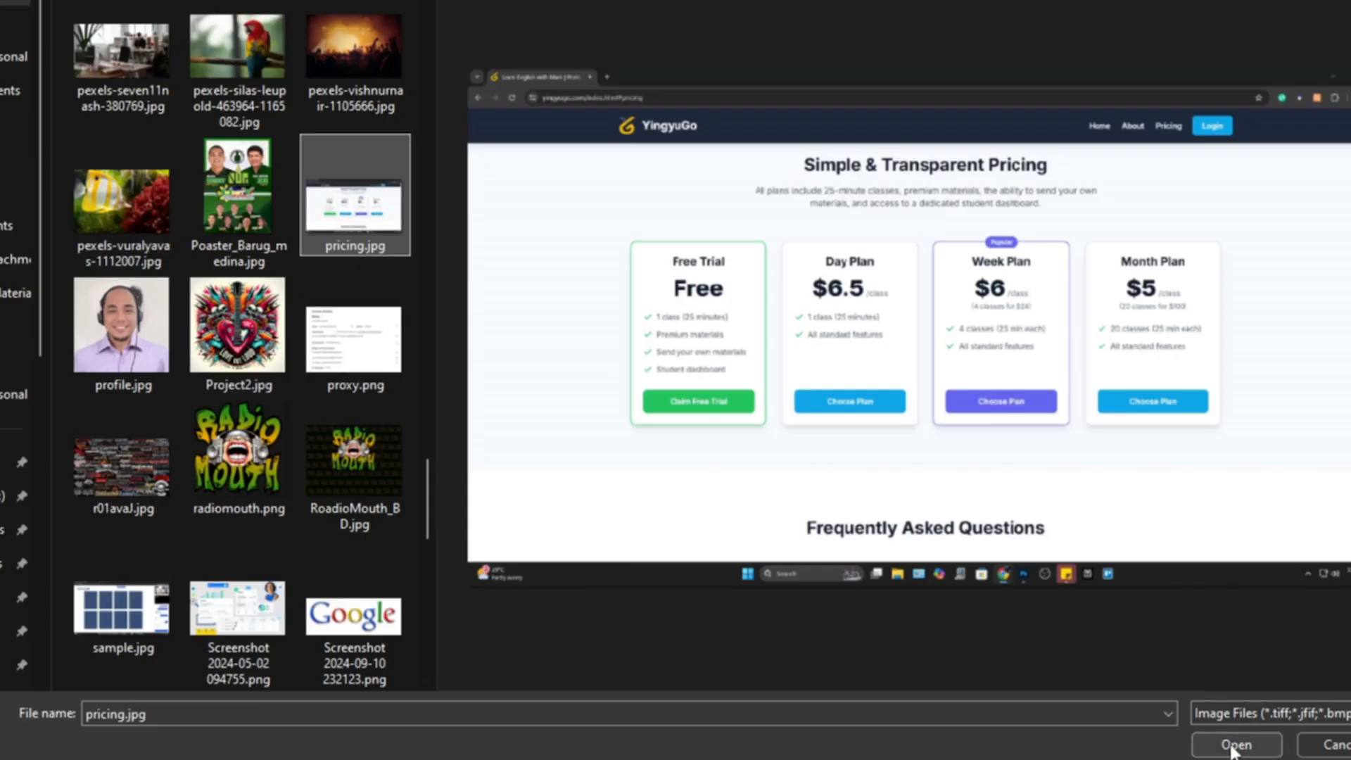
{"action": "left_click", "coordinate": [1236, 744]}
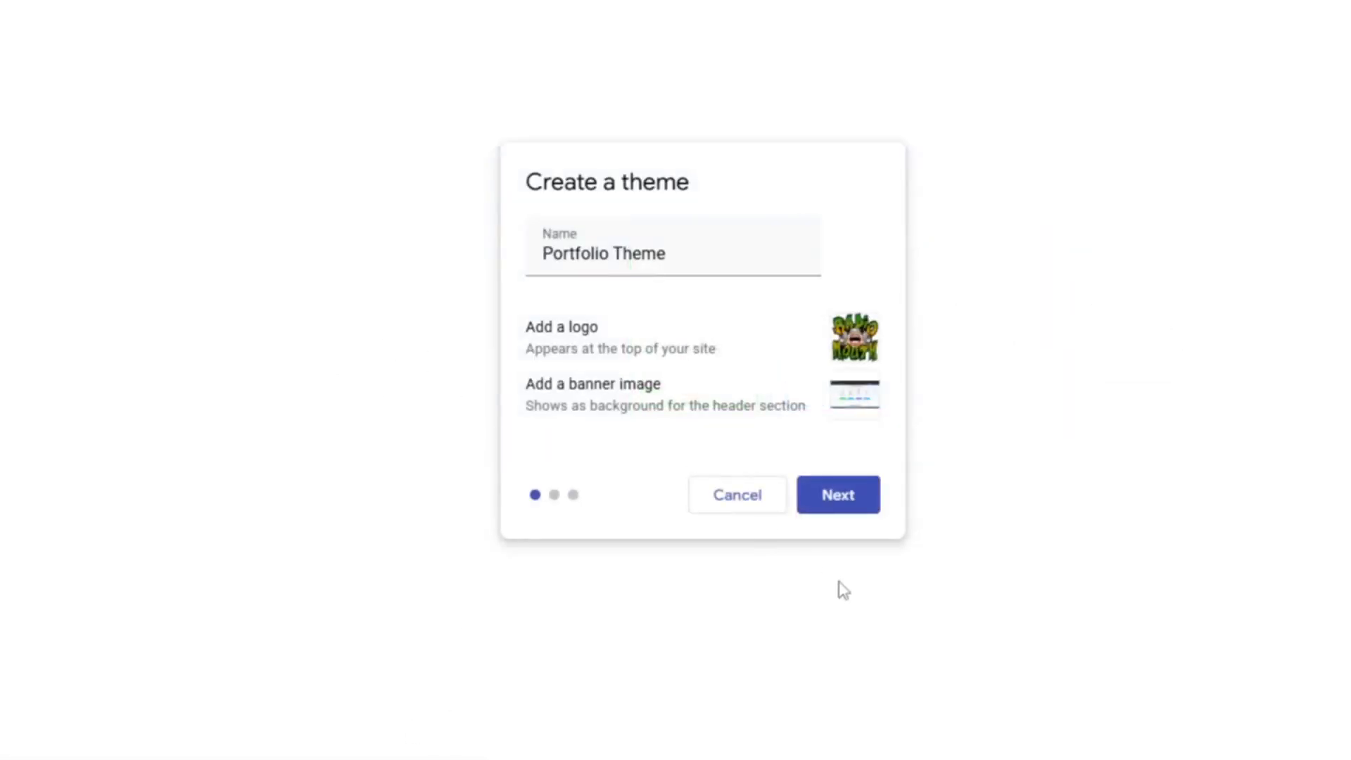
Step: Preview the preset and custom colour palettes, then pick the fourth top-row preset
{"action": "left_click", "coordinate": [846, 481]}
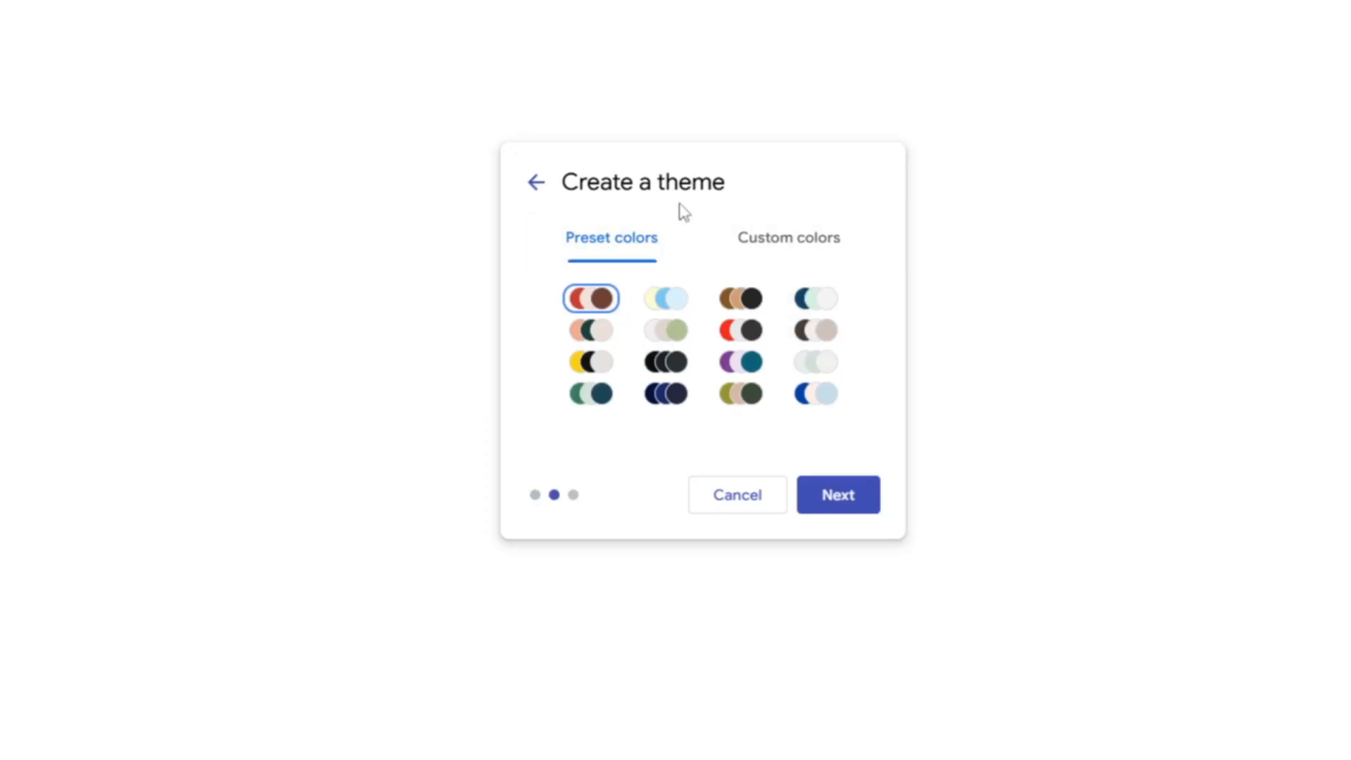
{"action": "left_click", "coordinate": [674, 300]}
{"action": "left_click", "coordinate": [735, 301]}
{"action": "left_click", "coordinate": [799, 302]}
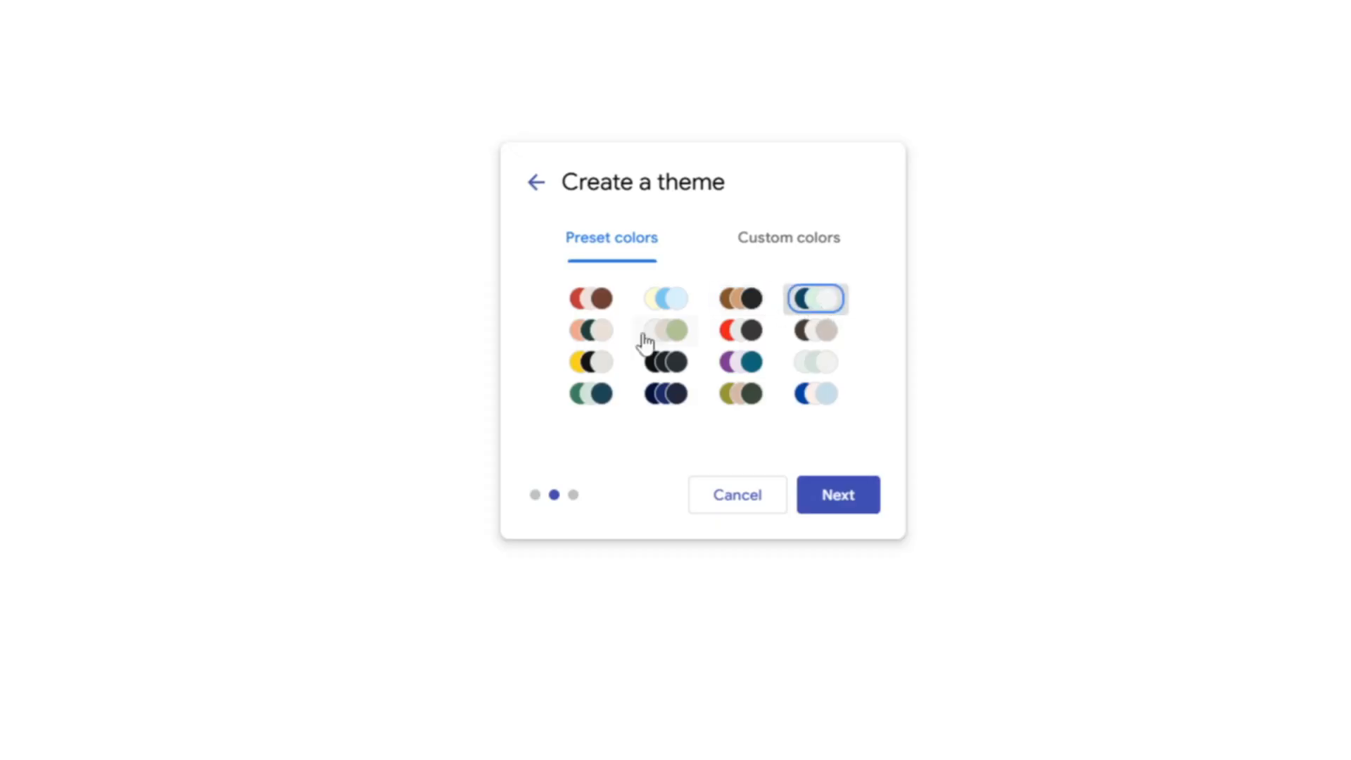
{"action": "left_click", "coordinate": [572, 340]}
{"action": "left_click", "coordinate": [648, 337]}
{"action": "left_click", "coordinate": [735, 329]}
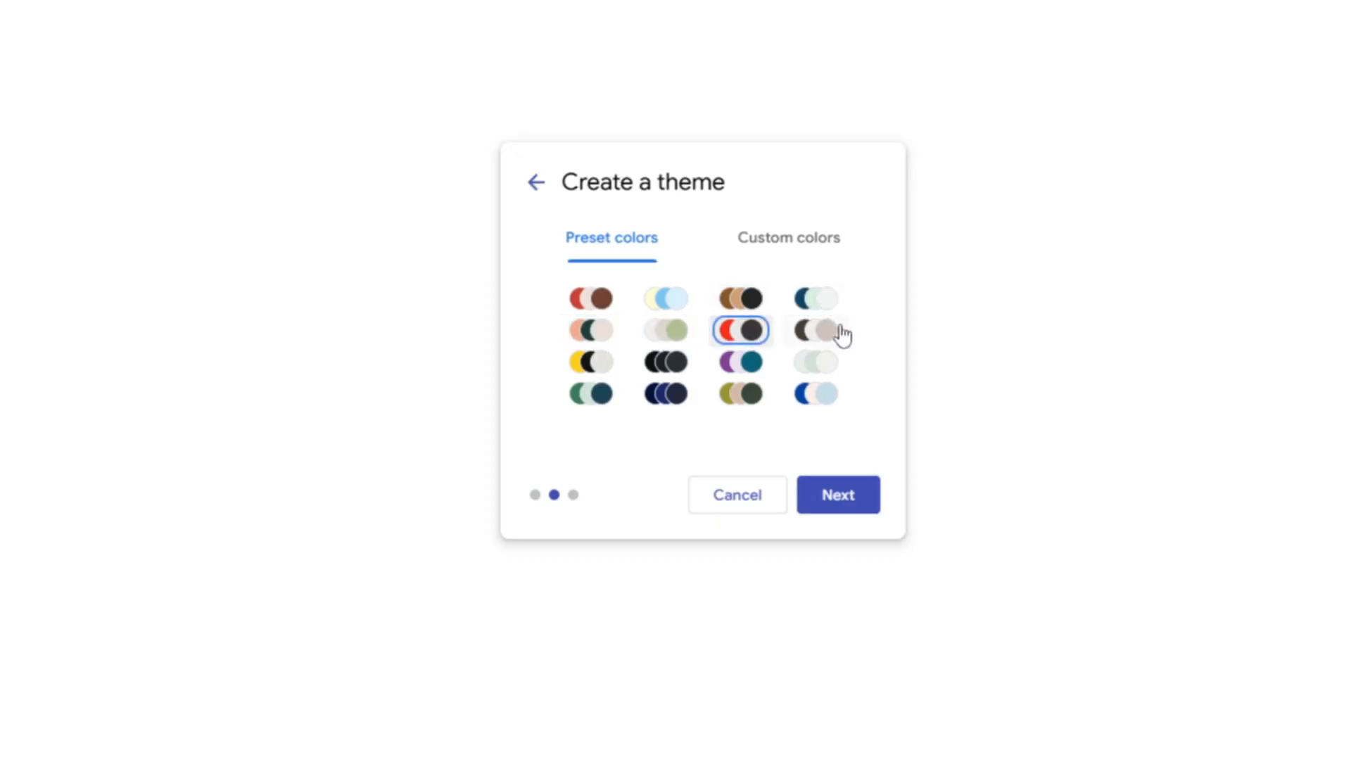
{"action": "left_click", "coordinate": [836, 329]}
{"action": "left_click", "coordinate": [802, 237]}
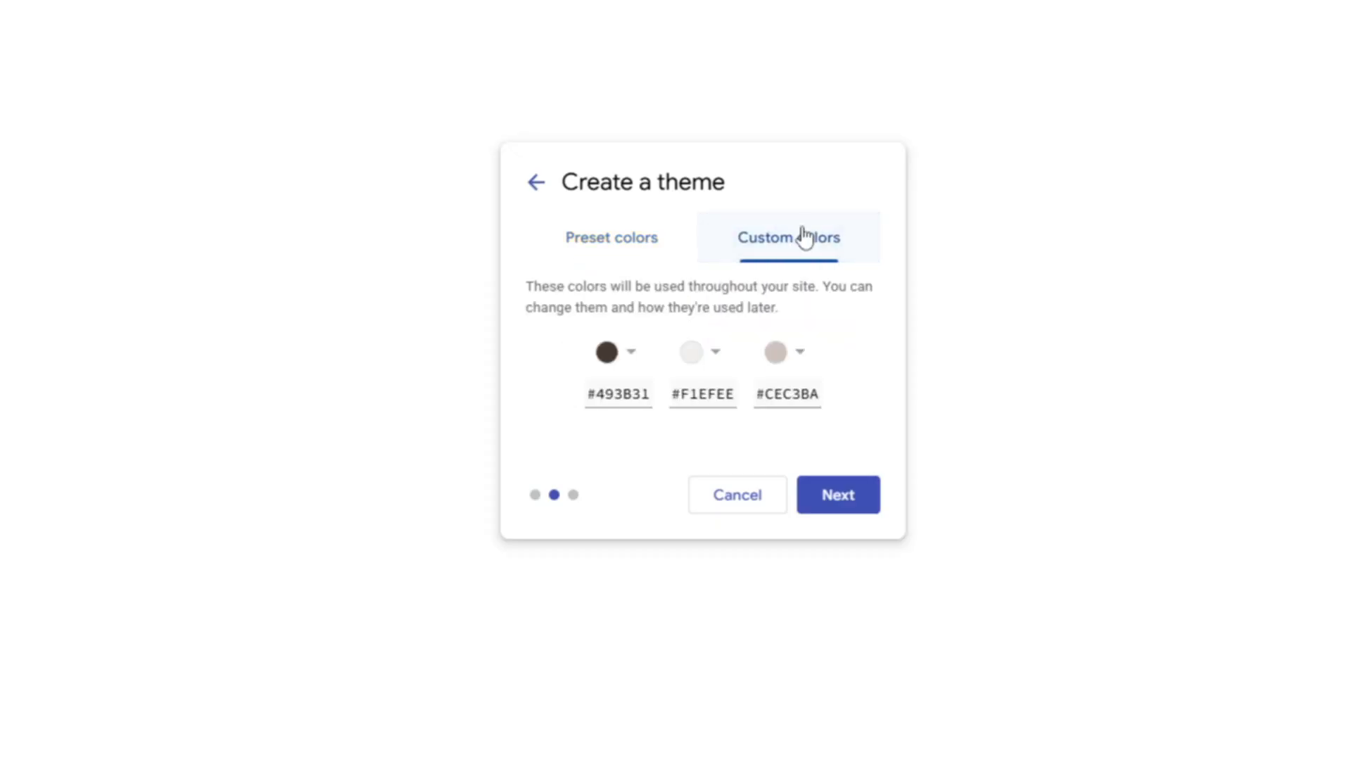
{"action": "left_click", "coordinate": [613, 255]}
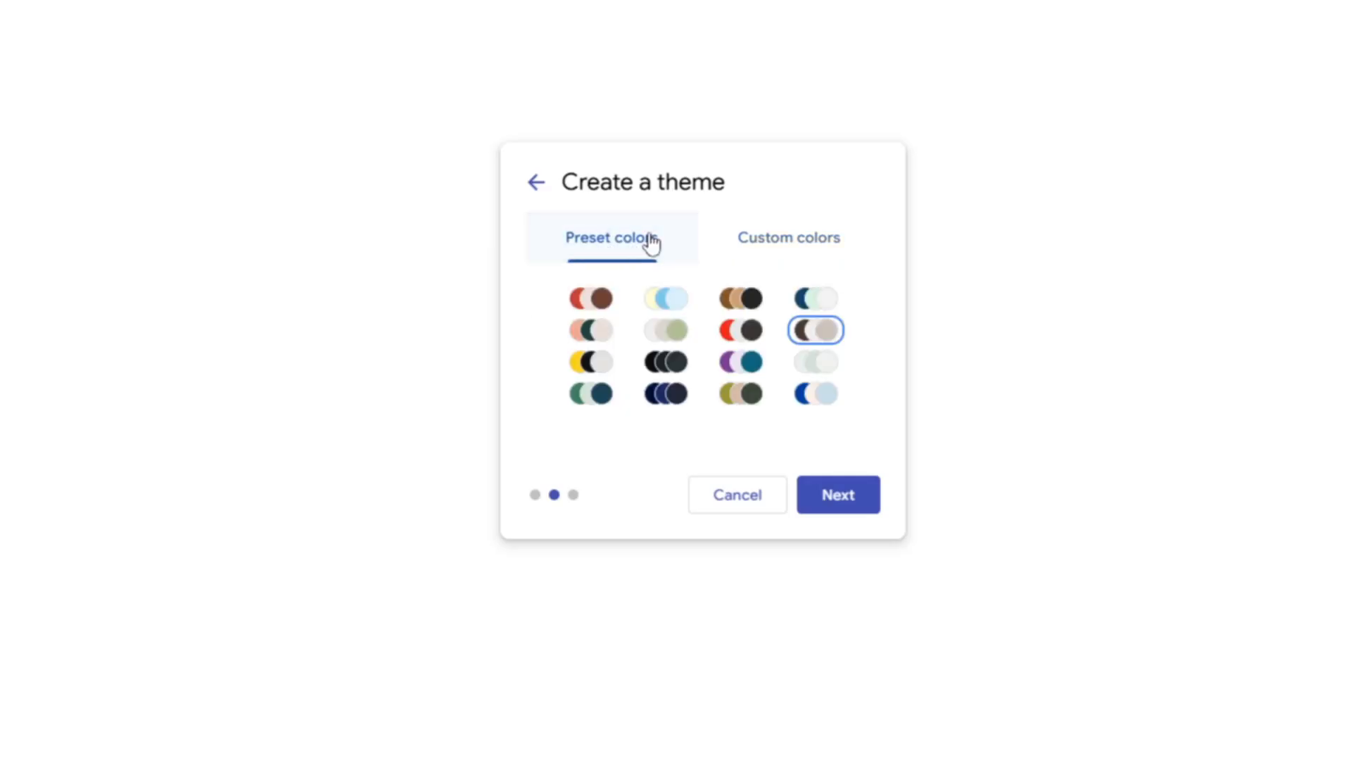
{"action": "left_click", "coordinate": [828, 307]}
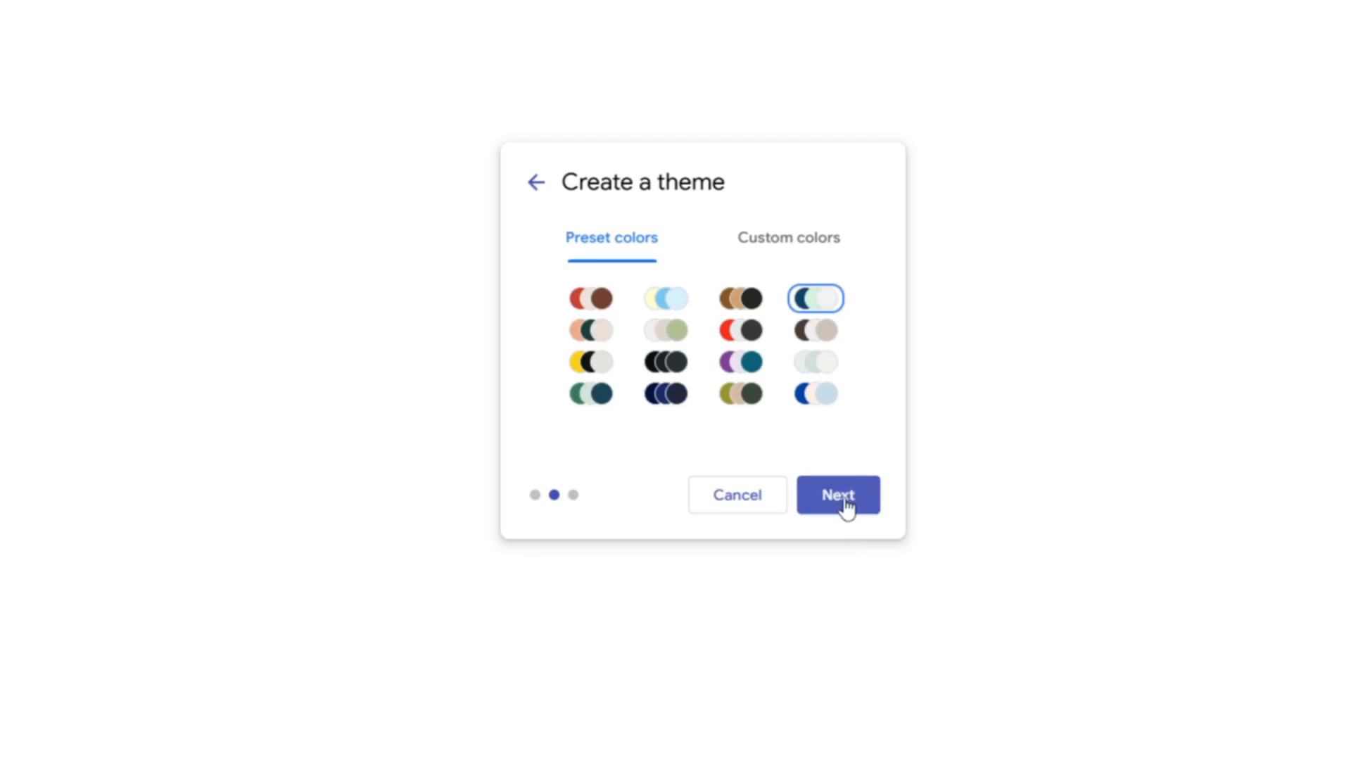
{"action": "left_click", "coordinate": [844, 504]}
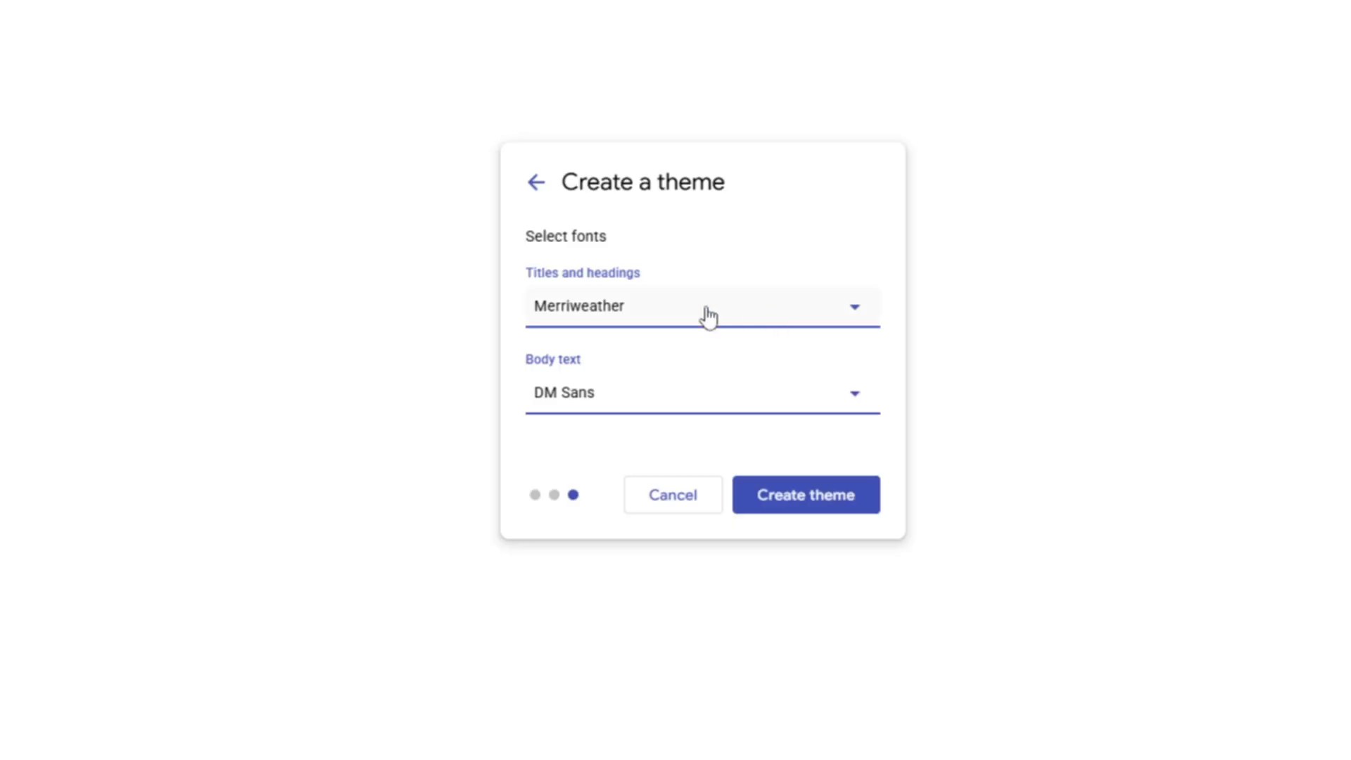
Step: Set the titles and headings font to Roboto Semi Bold
{"action": "left_click", "coordinate": [854, 314]}
{"action": "mouse_move", "coordinate": [684, 505]}
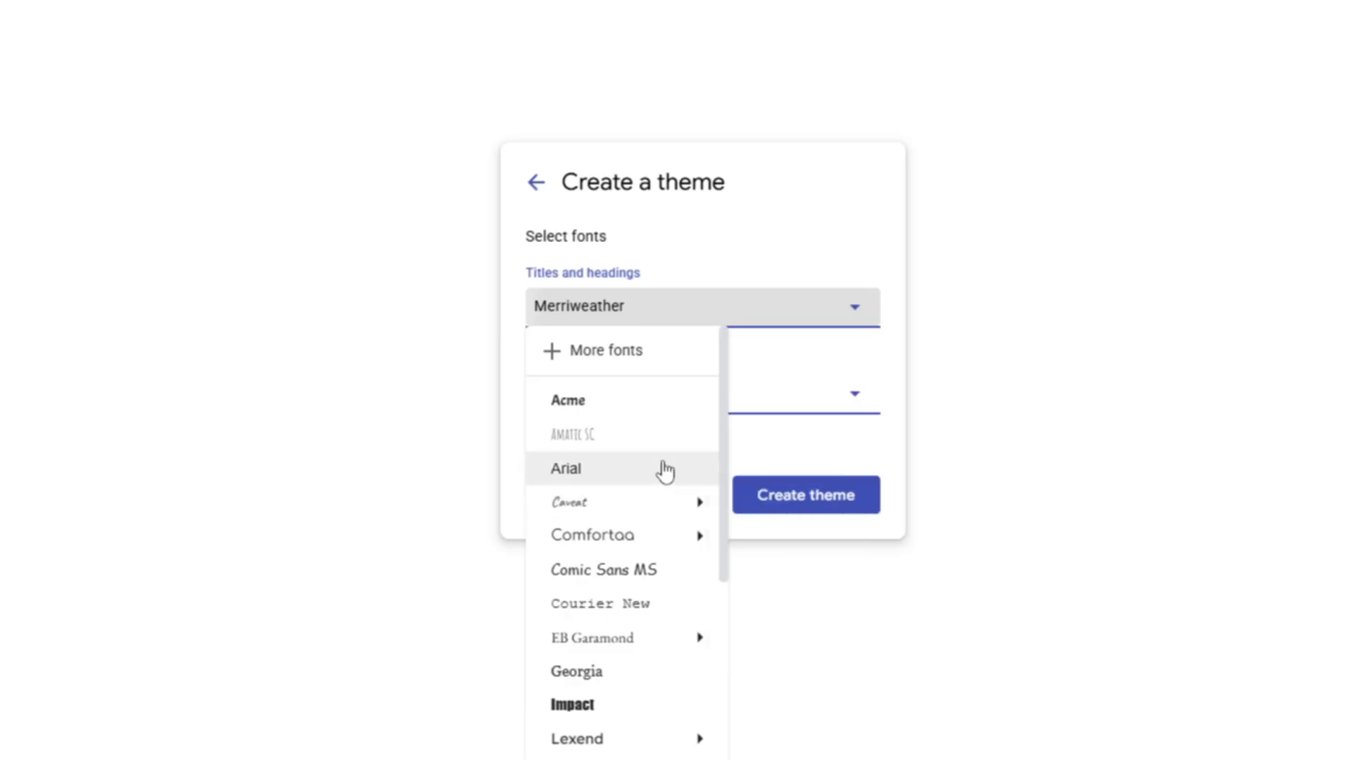
{"action": "scroll", "coordinate": [664, 471], "scroll_direction": "down", "scroll_amount": 2}
{"action": "mouse_move", "coordinate": [626, 548]}
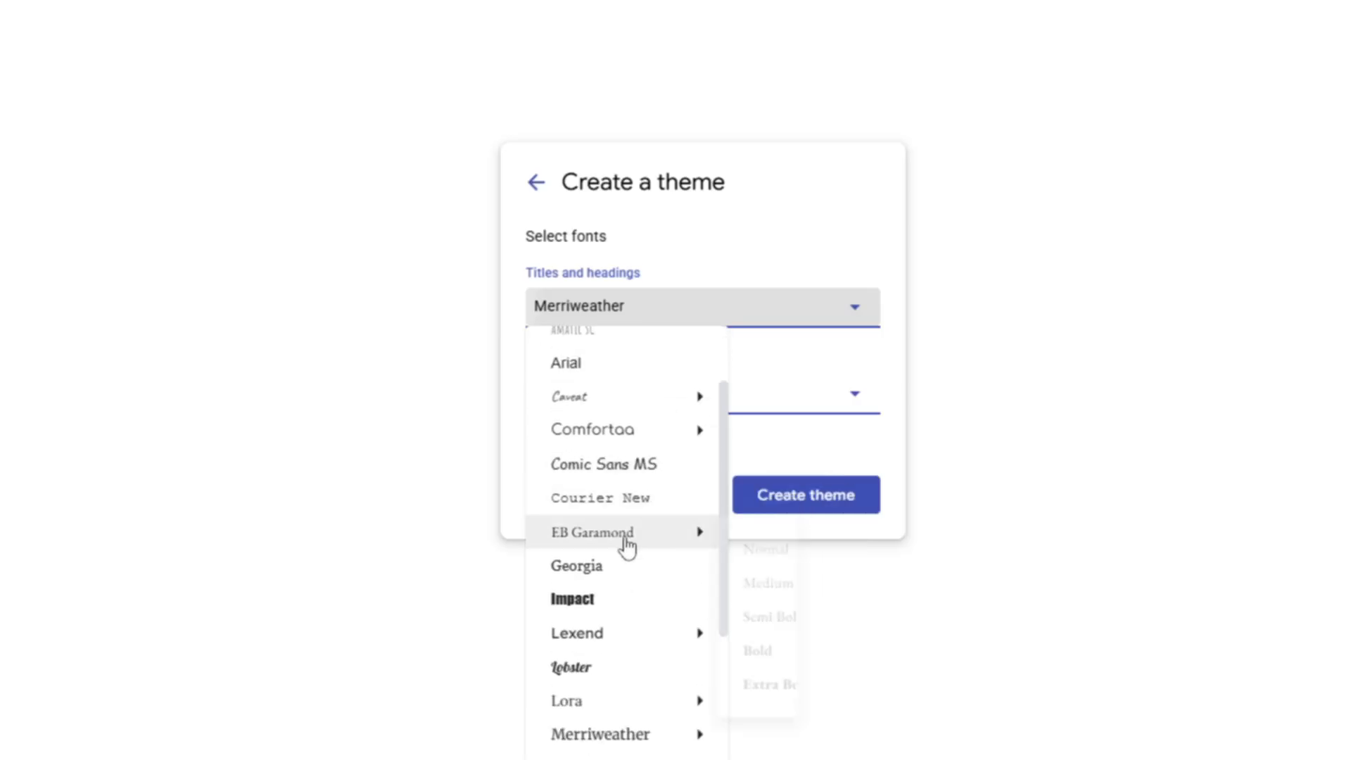
{"action": "left_click", "coordinate": [672, 613]}
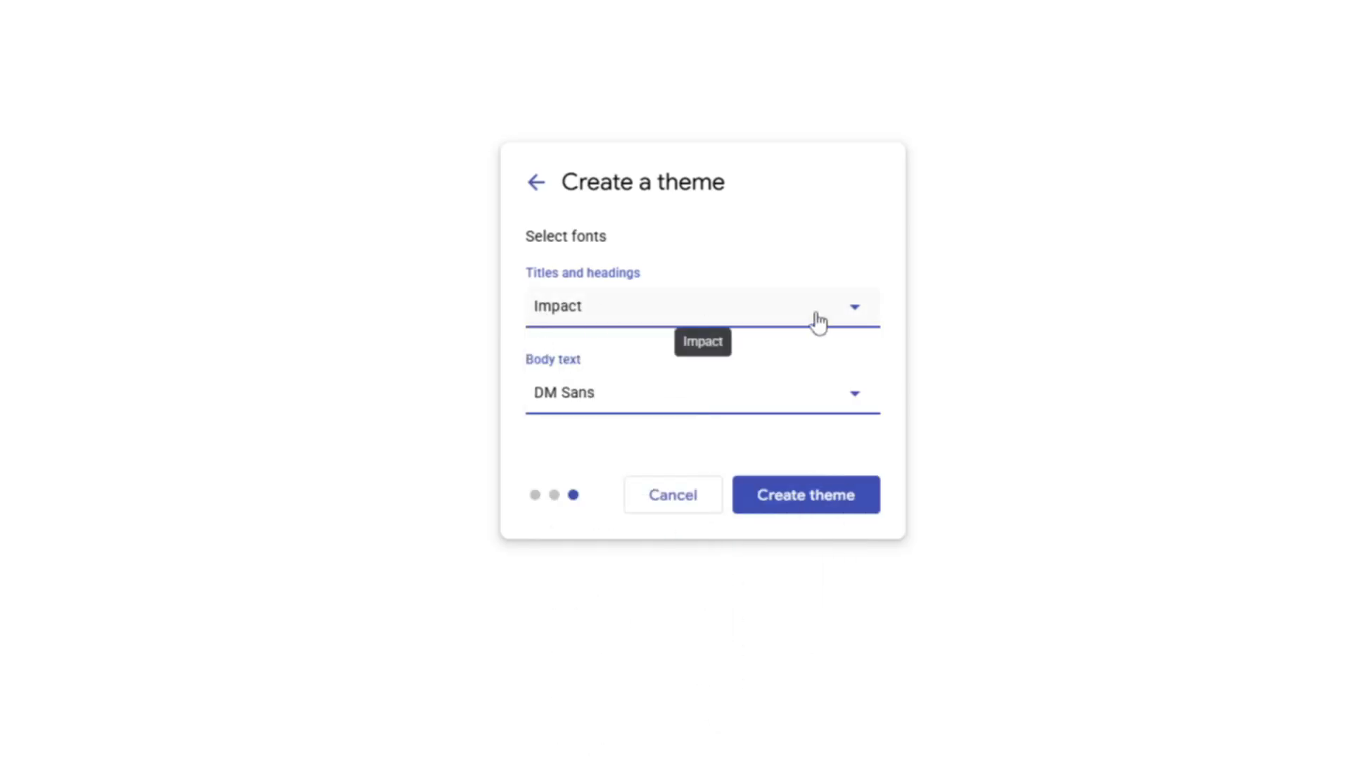
{"action": "left_click", "coordinate": [873, 313]}
{"action": "scroll", "coordinate": [624, 626], "scroll_direction": "down", "scroll_amount": 5}
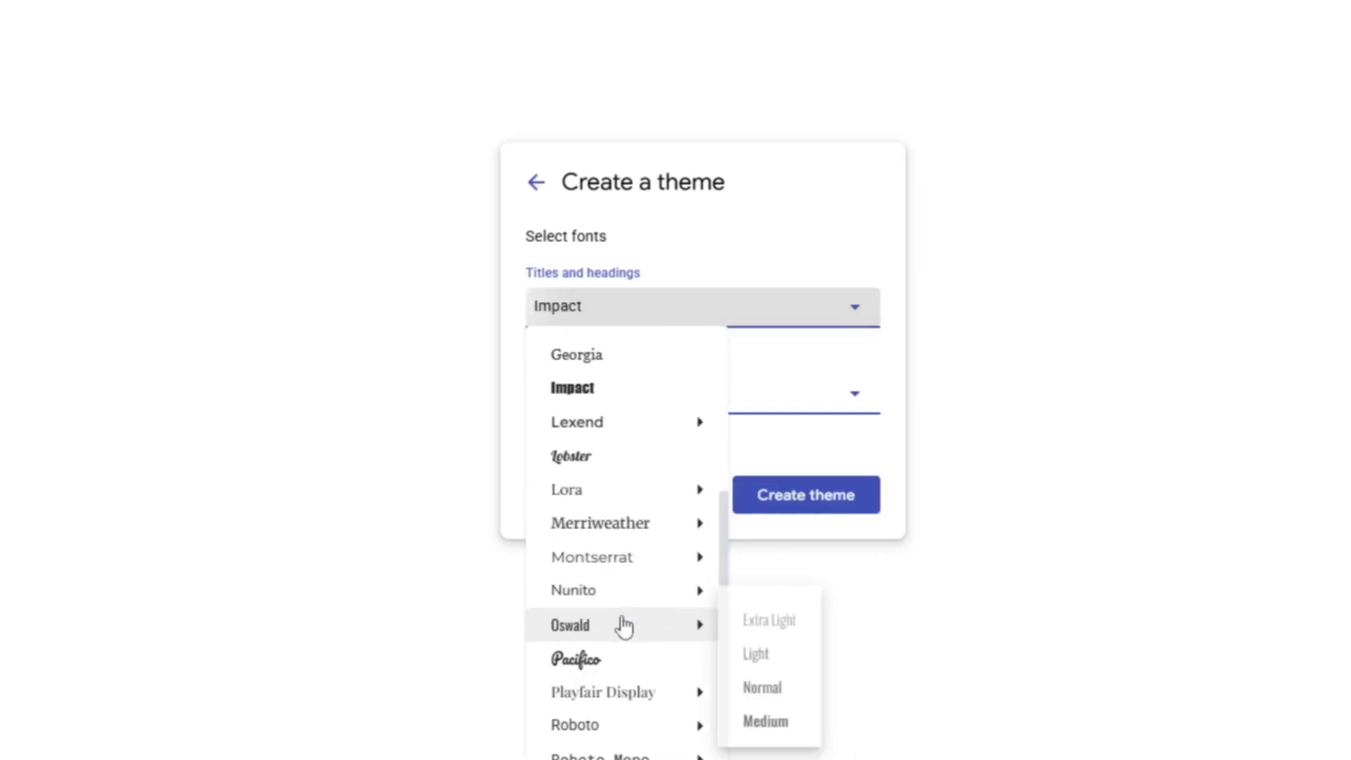
{"action": "mouse_move", "coordinate": [630, 563]}
{"action": "scroll", "coordinate": [629, 563], "scroll_direction": "down", "scroll_amount": 2}
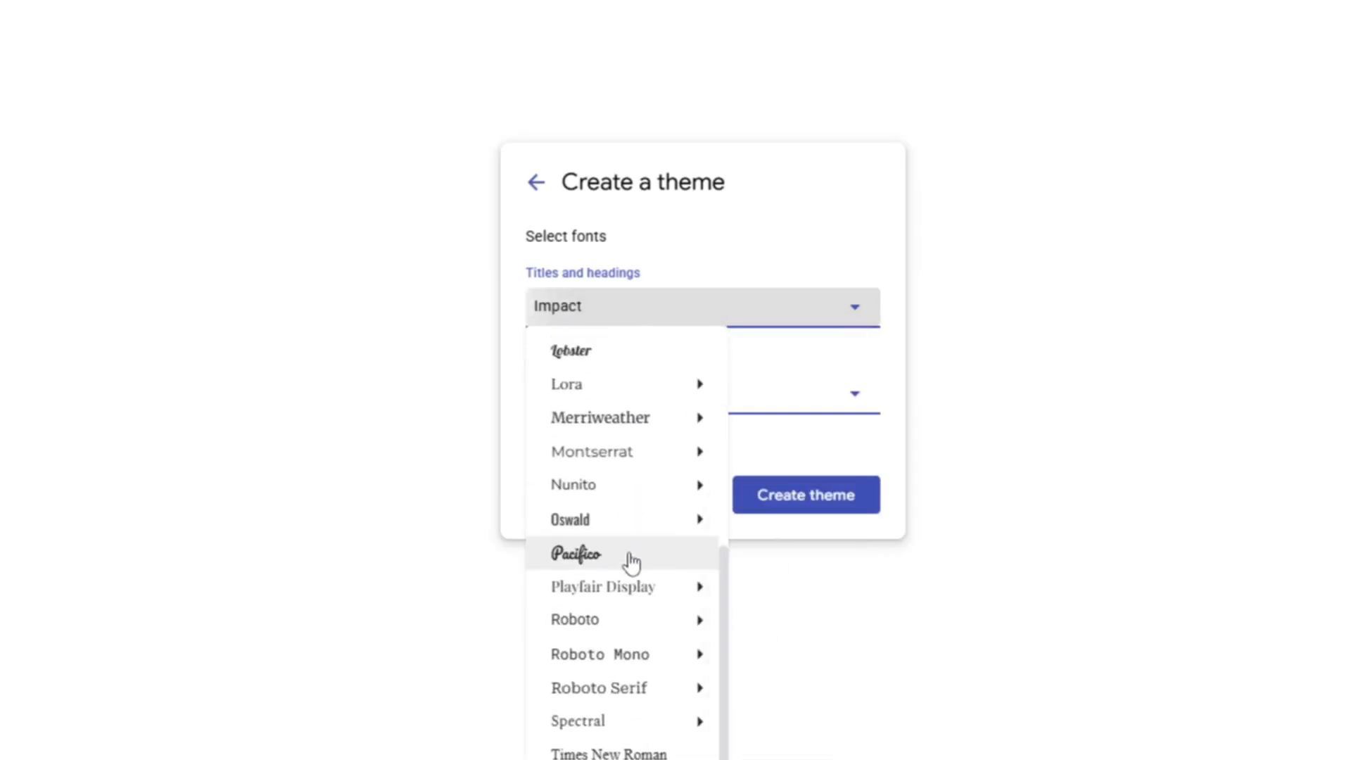
{"action": "mouse_move", "coordinate": [621, 514]}
{"action": "mouse_move", "coordinate": [591, 627]}
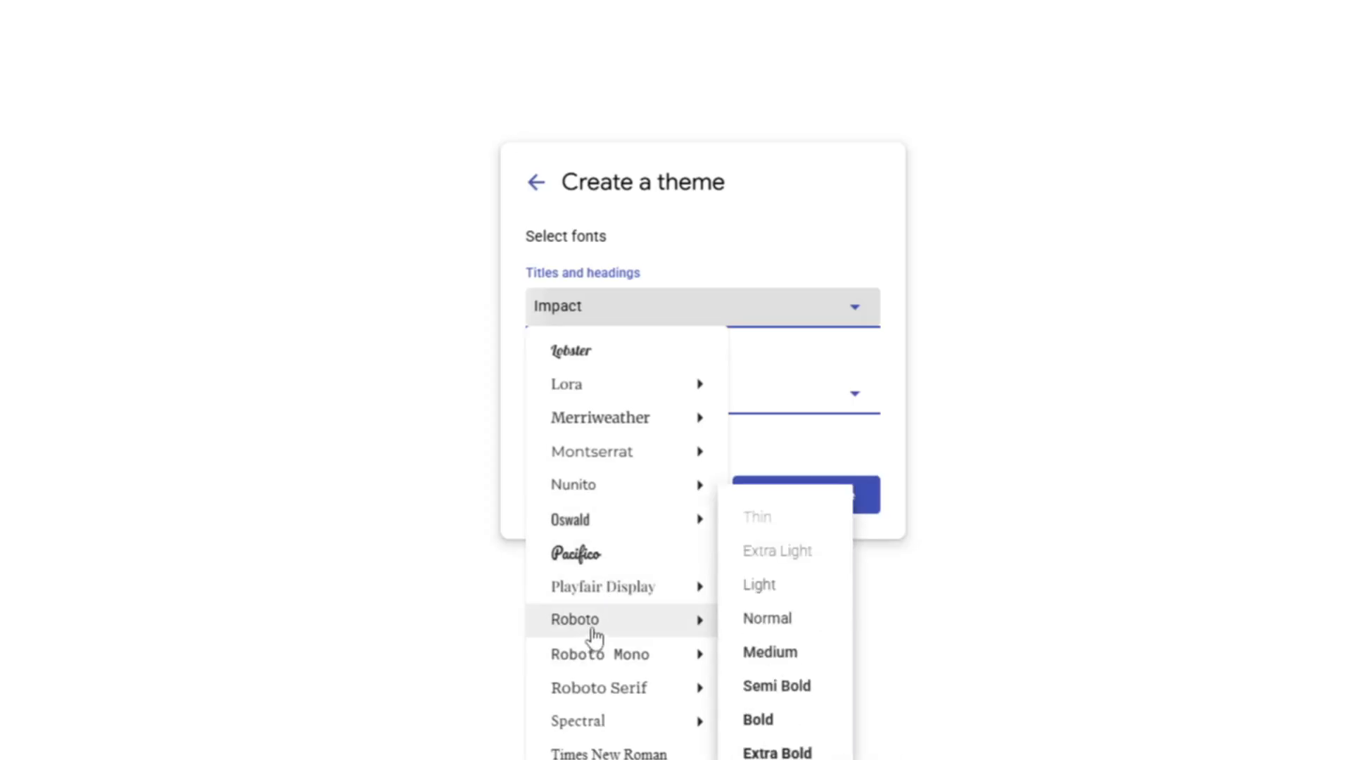
{"action": "left_click", "coordinate": [784, 693]}
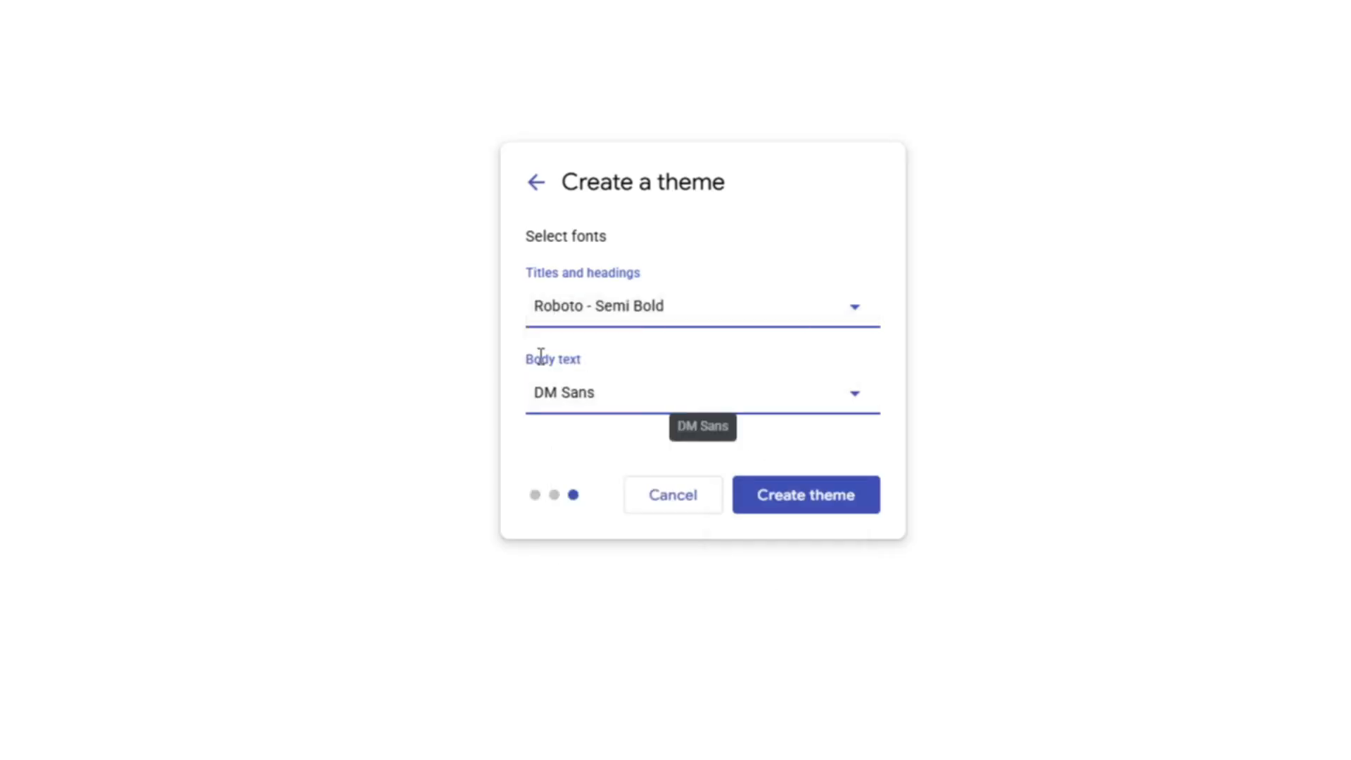
Step: Set the body text font to Roboto Normal
{"action": "left_click", "coordinate": [854, 406]}
{"action": "mouse_move", "coordinate": [631, 595]}
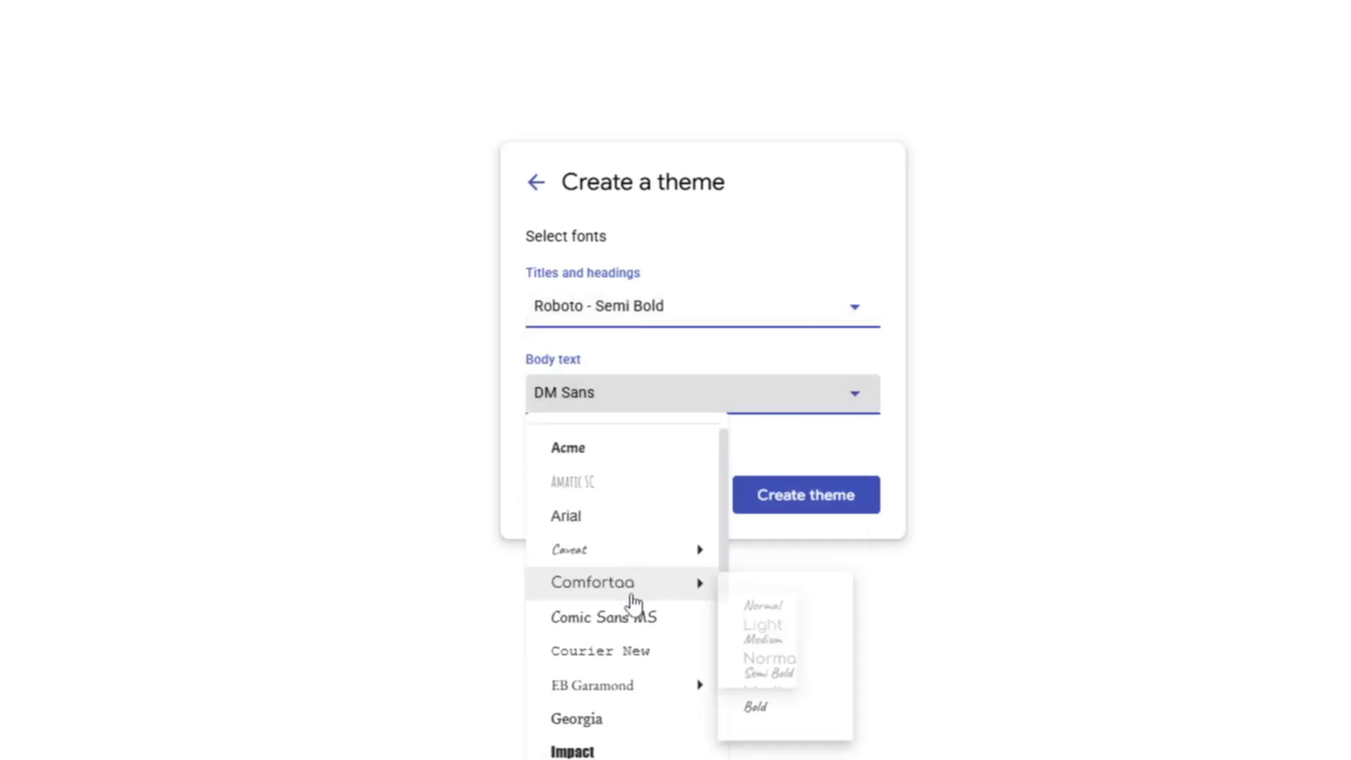
{"action": "scroll", "coordinate": [633, 602], "scroll_direction": "down", "scroll_amount": 4}
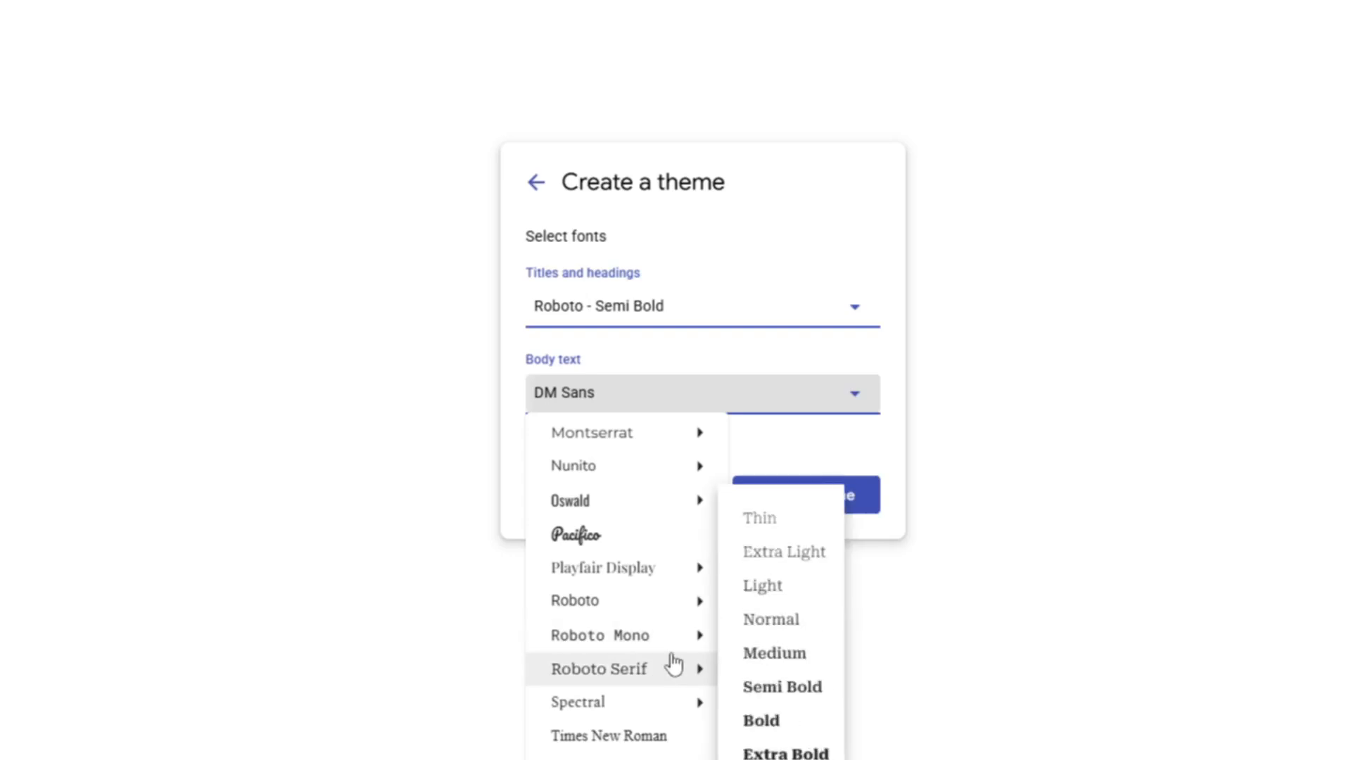
{"action": "mouse_move", "coordinate": [627, 610]}
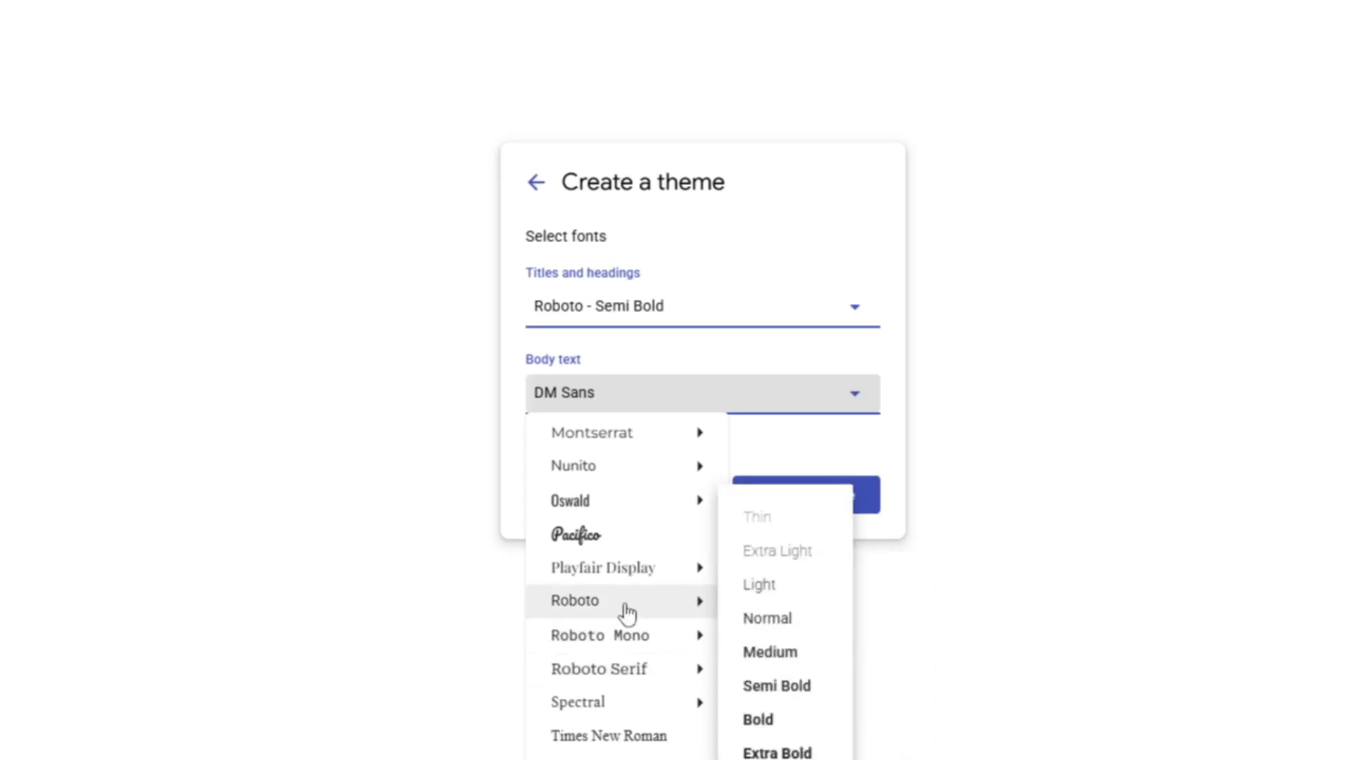
{"action": "left_click", "coordinate": [772, 621]}
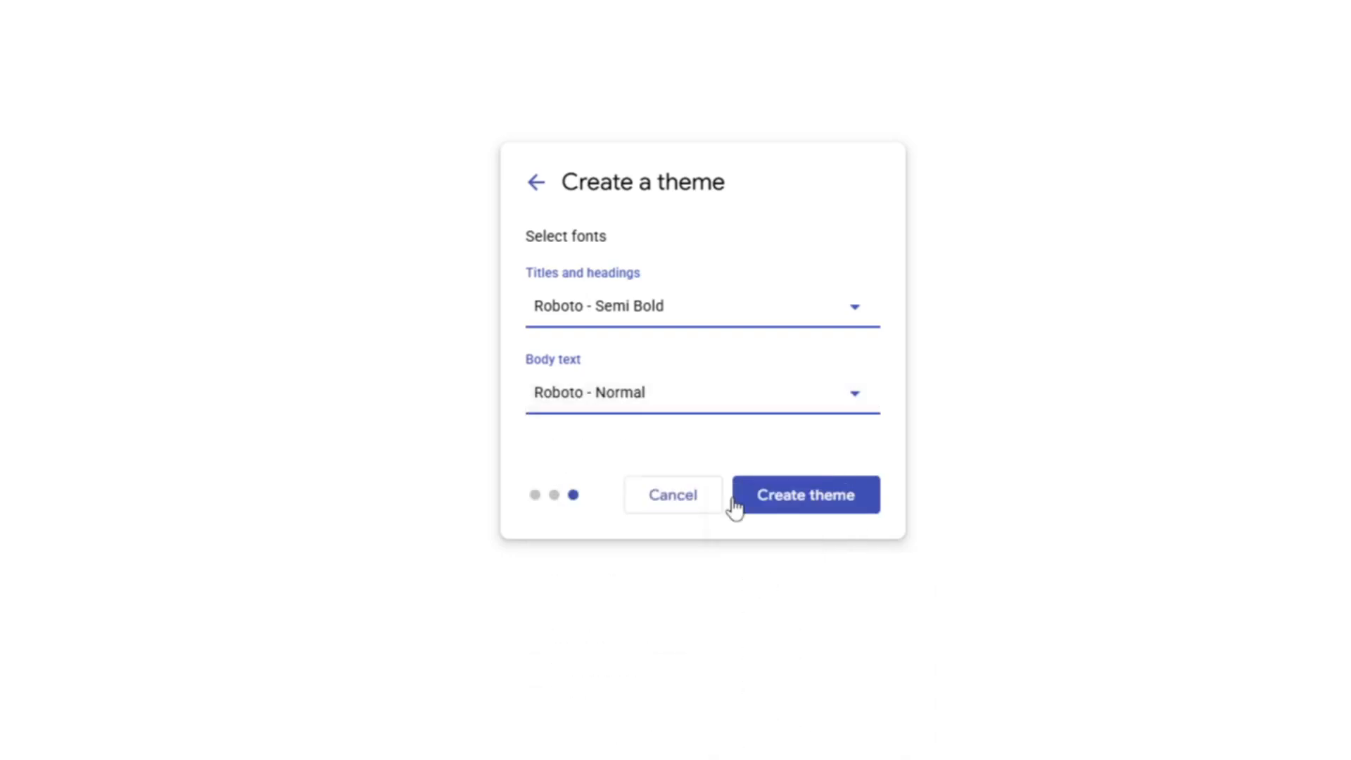
Step: Create Portfolio Theme and replace the Your Name site title with the owner's name
{"action": "left_click", "coordinate": [814, 505]}
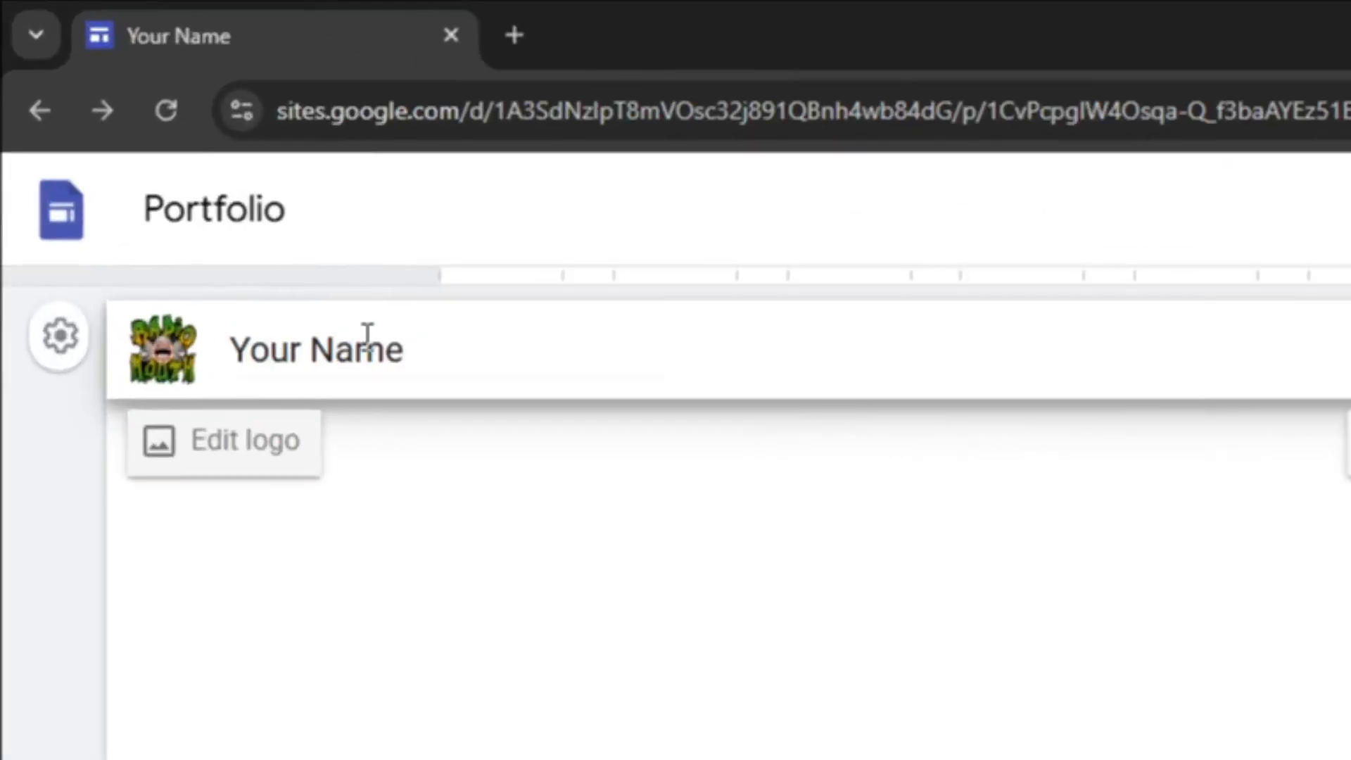
{"action": "left_click", "coordinate": [355, 357]}
{"action": "key", "text": "ctrl+a"}
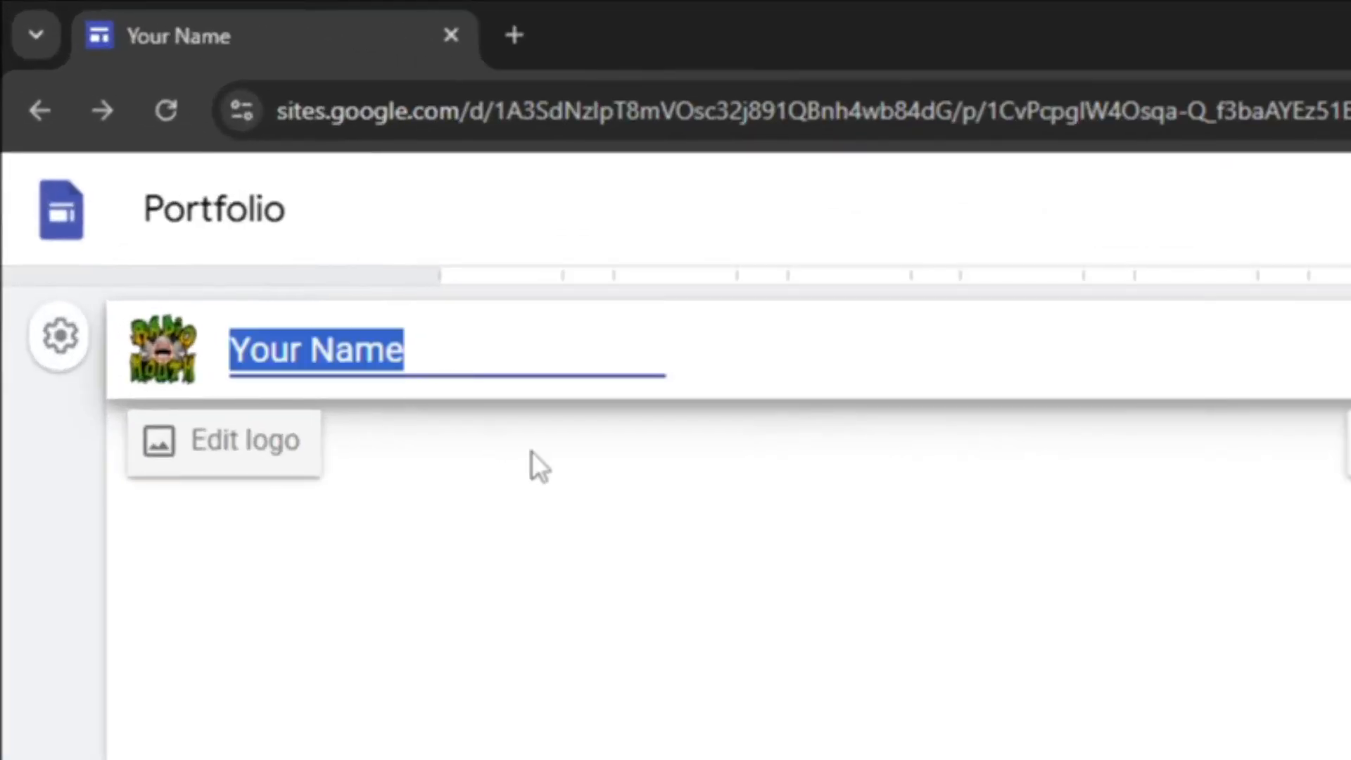
{"action": "type", "text": "Mark"}
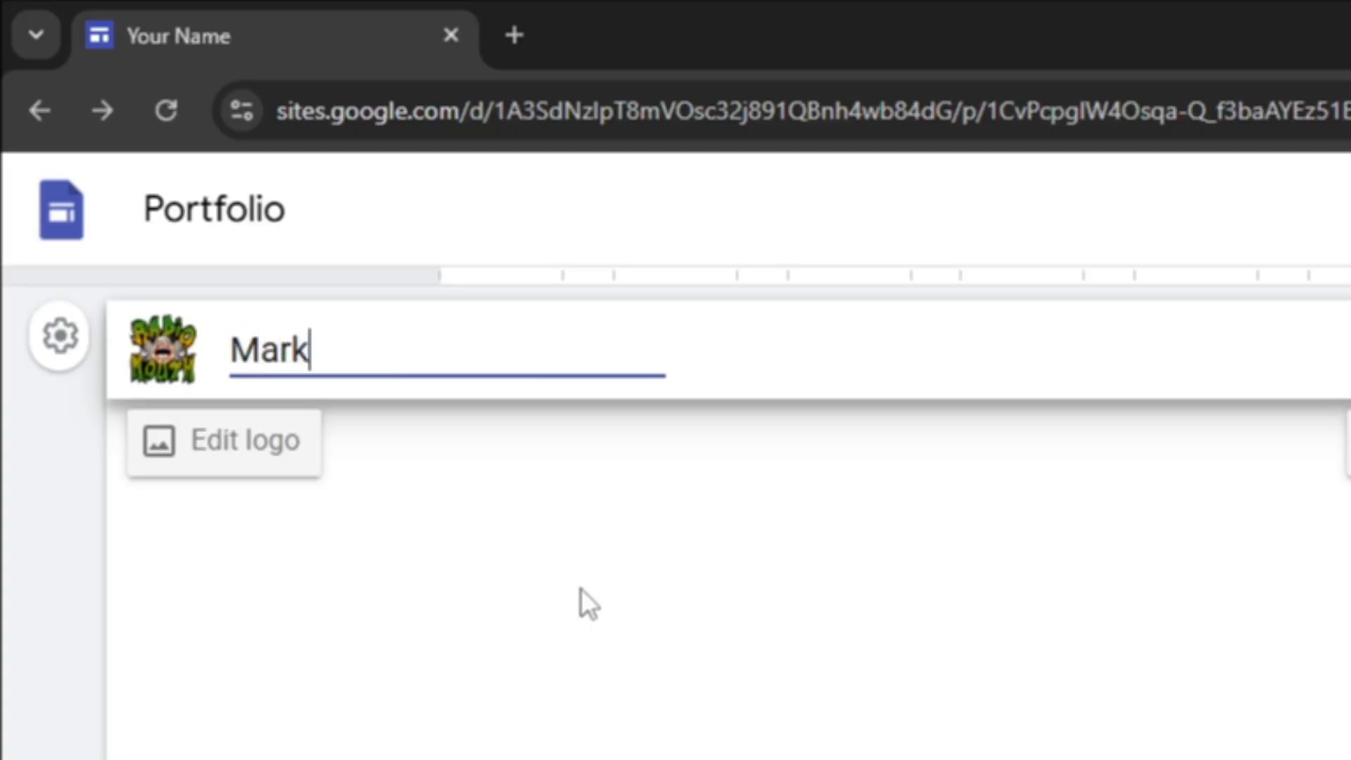
{"action": "left_click", "coordinate": [753, 384]}
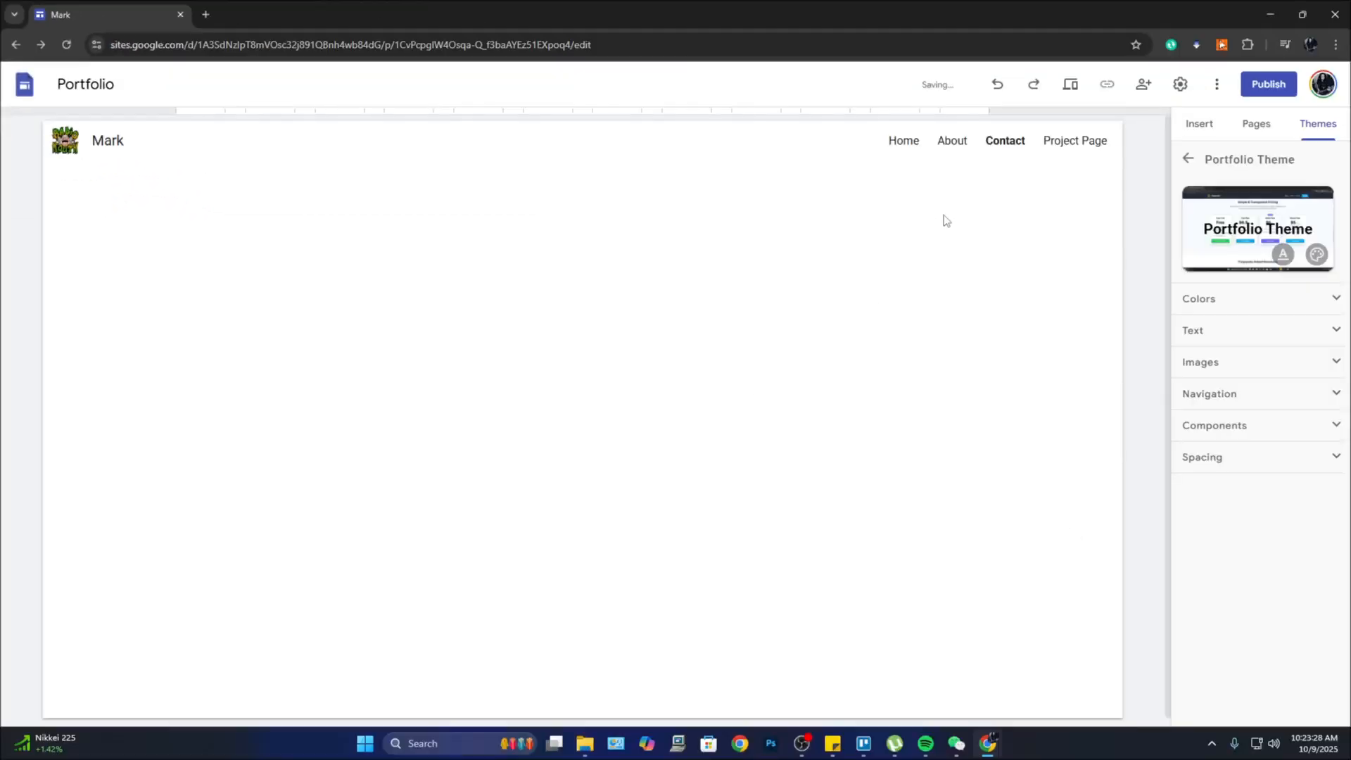
{"action": "left_click", "coordinate": [903, 142]}
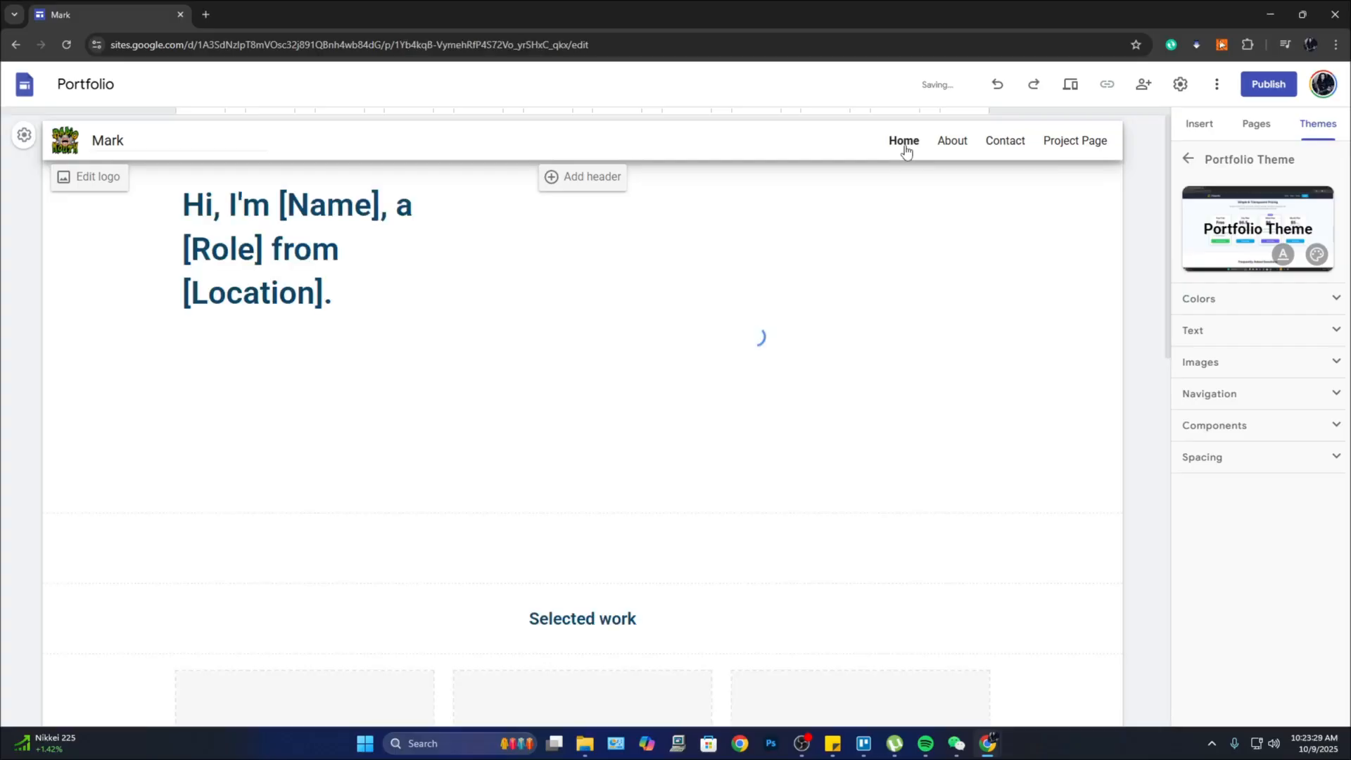
{"action": "left_click", "coordinate": [952, 143]}
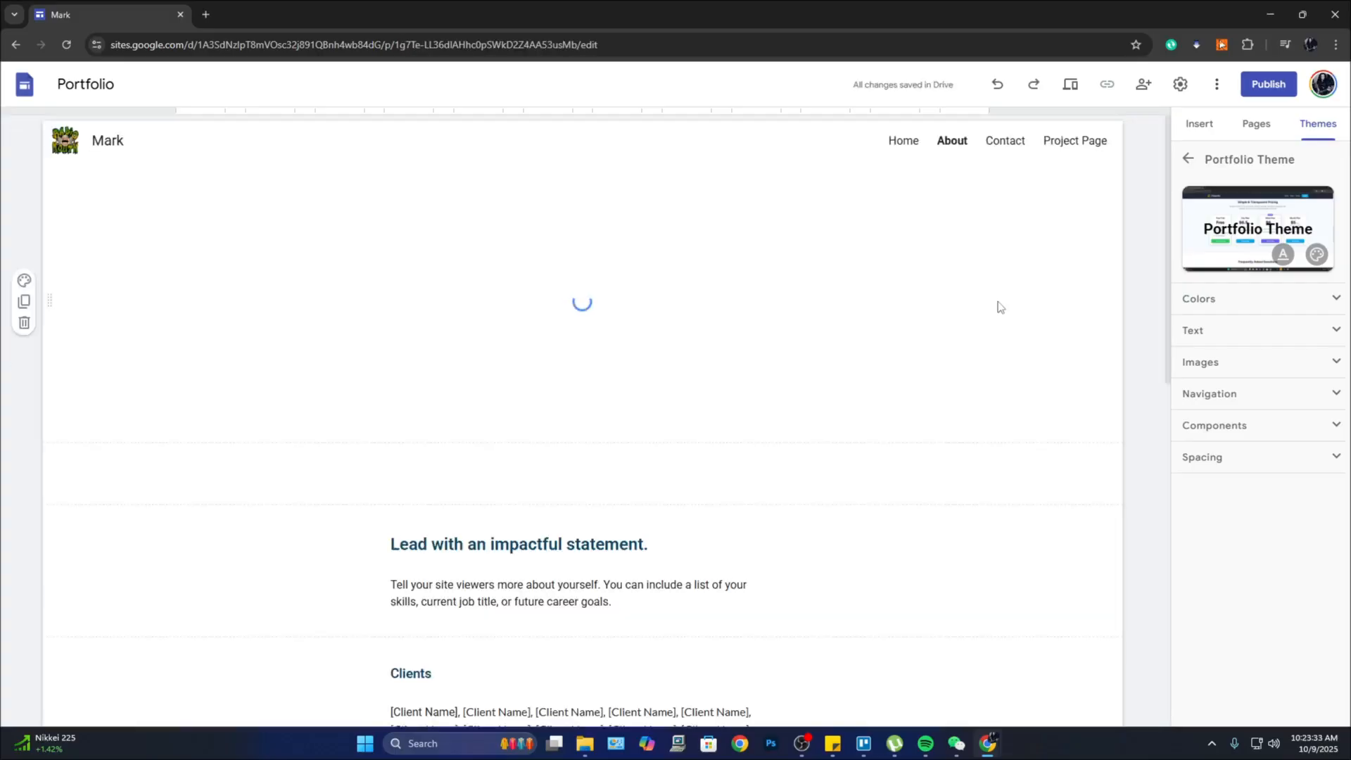
{"action": "left_click", "coordinate": [1004, 143]}
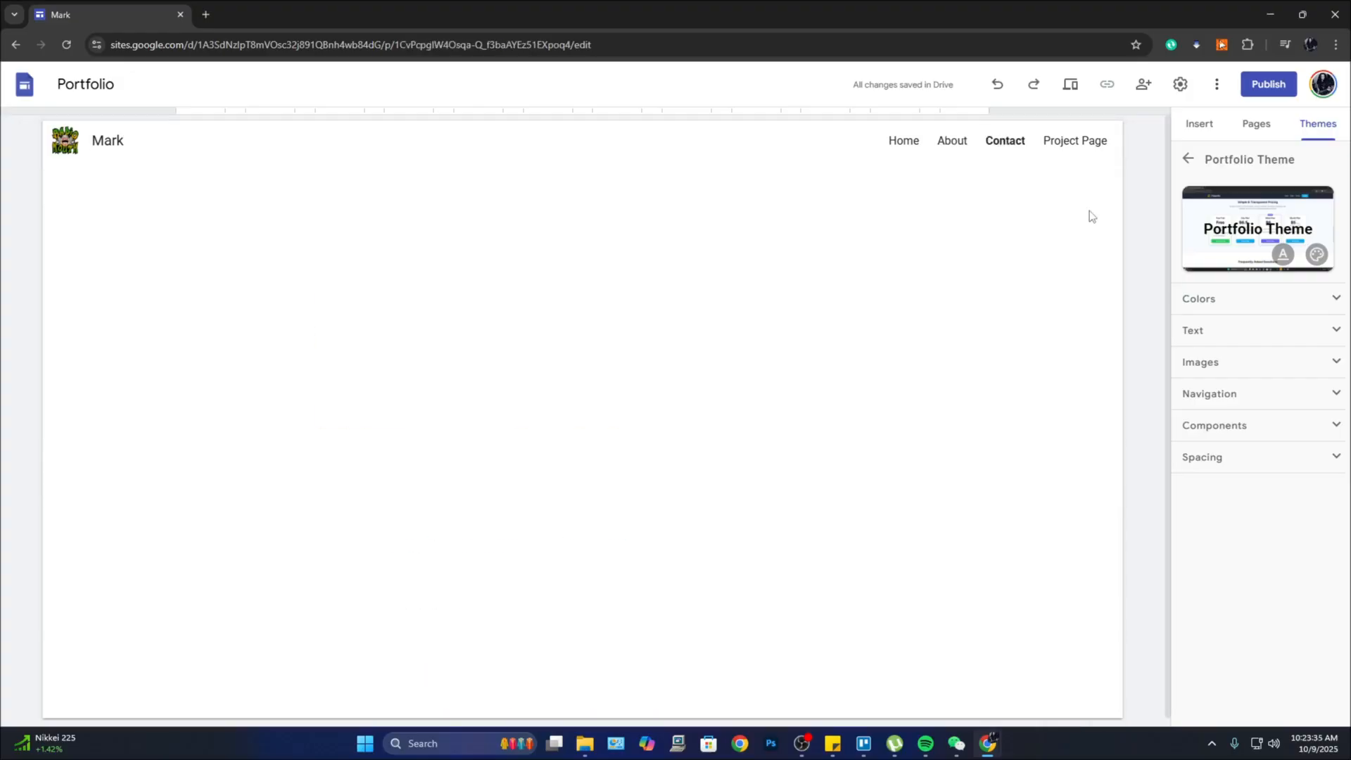
{"action": "left_click", "coordinate": [1088, 144]}
{"action": "left_click", "coordinate": [892, 144]}
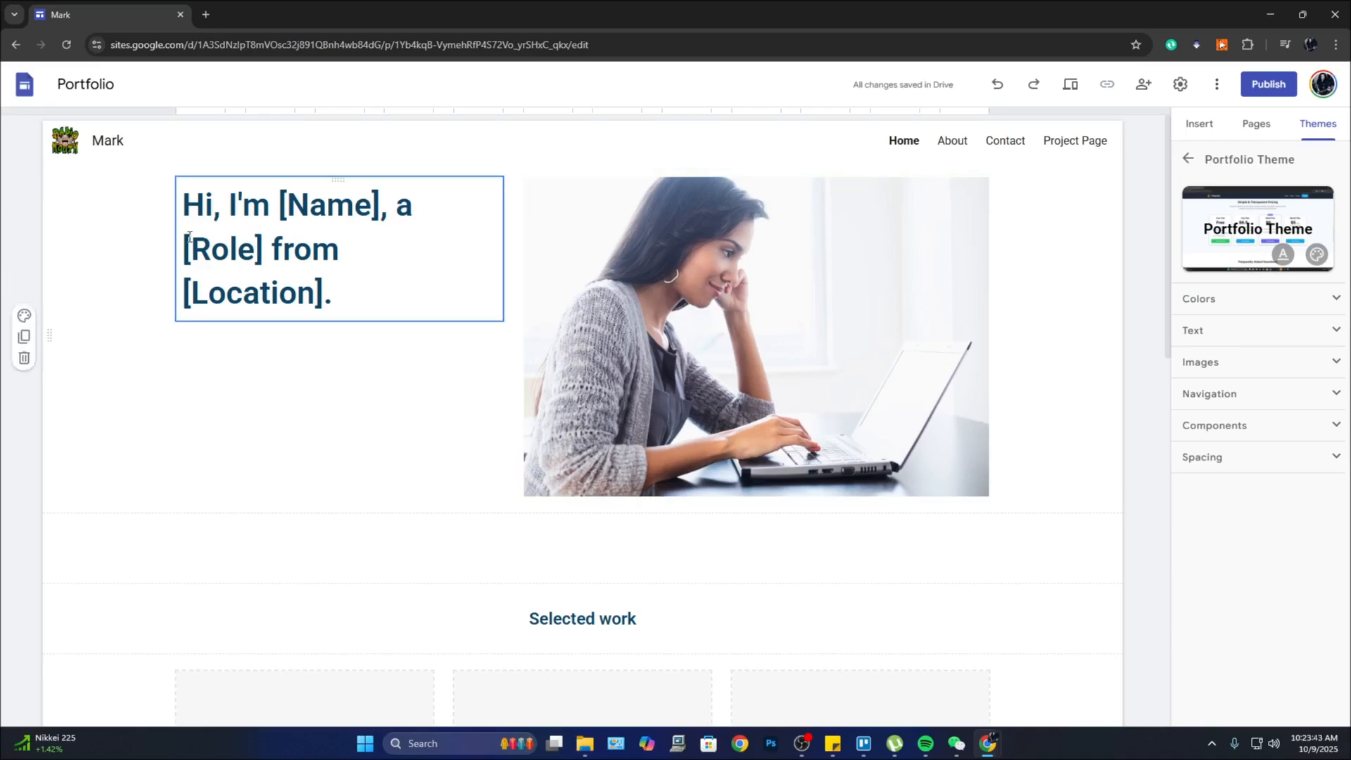
Step: Replace the [Name] placeholder in the hero heading with the owner's name
{"action": "left_click", "coordinate": [242, 202]}
{"action": "left_click_drag", "start_coordinate": [230, 206], "coordinate": [384, 209]}
{"action": "left_click", "coordinate": [349, 211]}
{"action": "type", "text": "Ma"}
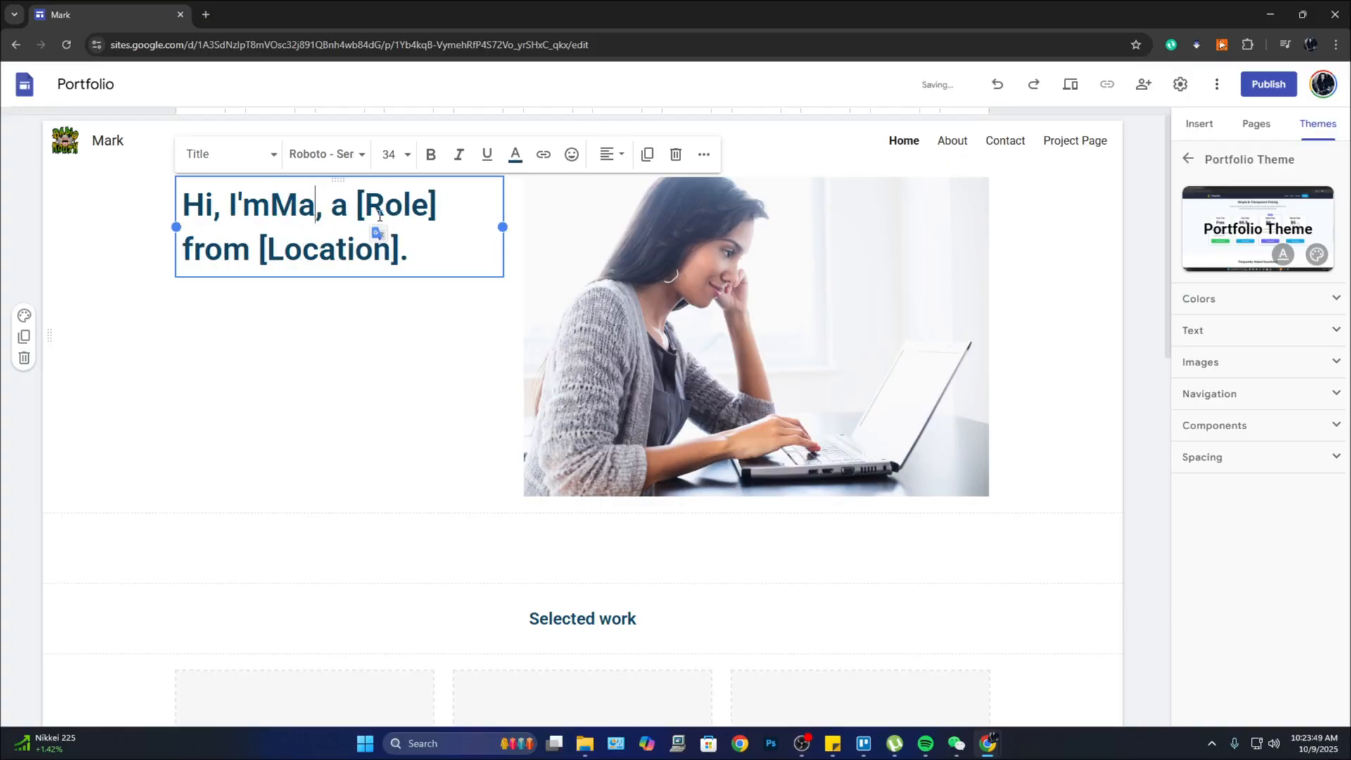
{"action": "type", "text": "rk"}
{"action": "key", "text": "Left"}
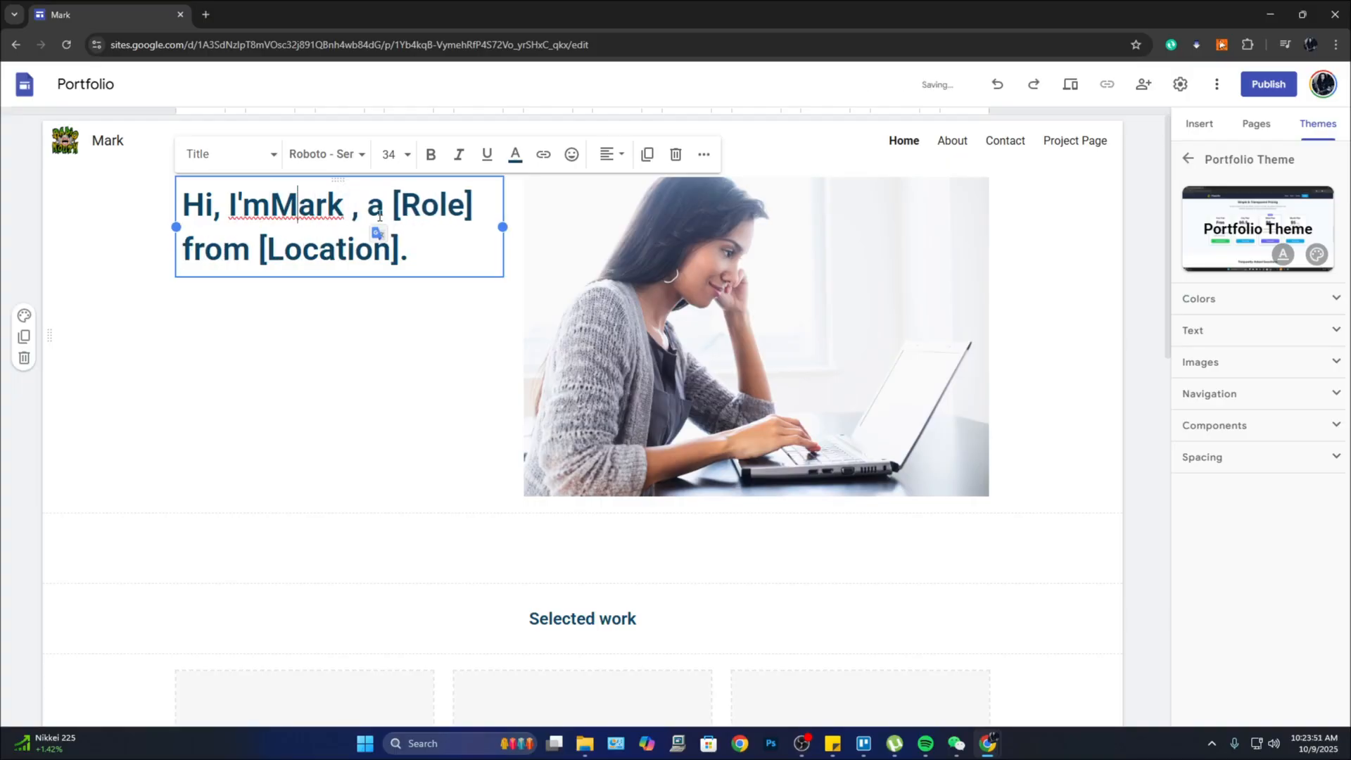
{"action": "key", "text": "Left"}
{"action": "key", "text": "Right"}
{"action": "key", "text": "Delete"}
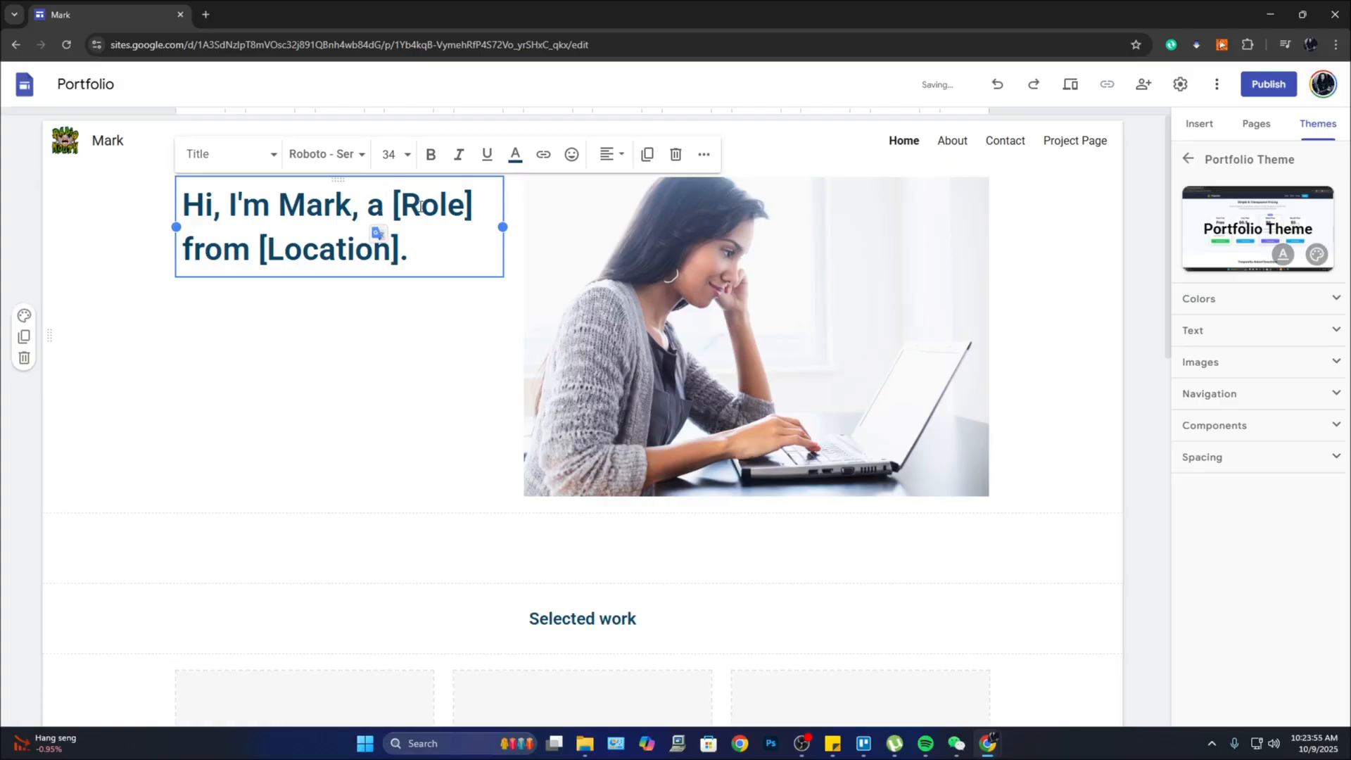
Step: Replace the [Role] placeholder with graphics artist
{"action": "left_click", "coordinate": [468, 200]}
{"action": "left_click_drag", "start_coordinate": [473, 195], "coordinate": [392, 202]}
{"action": "type", "text": "Gra"}
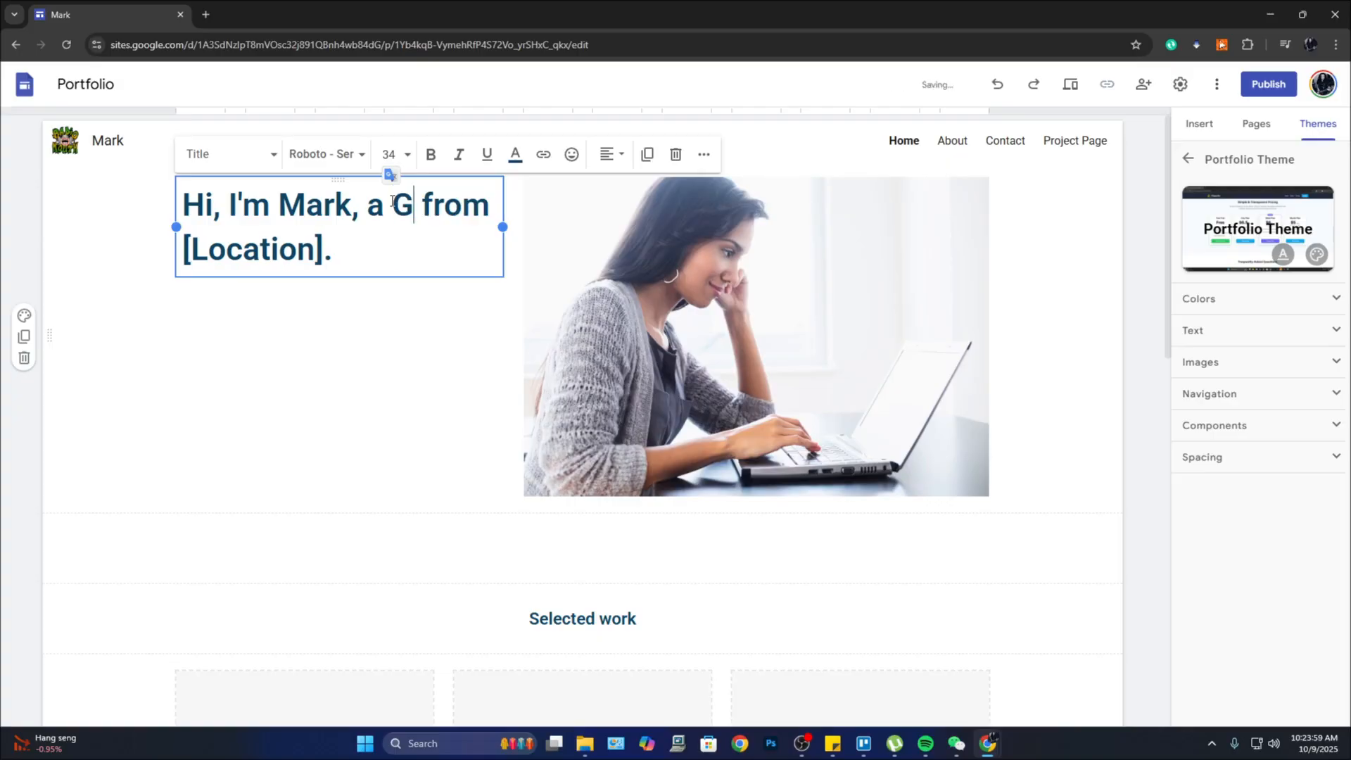
{"action": "key", "text": "BackSpace"}
{"action": "key", "text": "BackSpace"}
{"action": "key", "text": "BackSpace"}
{"action": "type", "text": "graphic"}
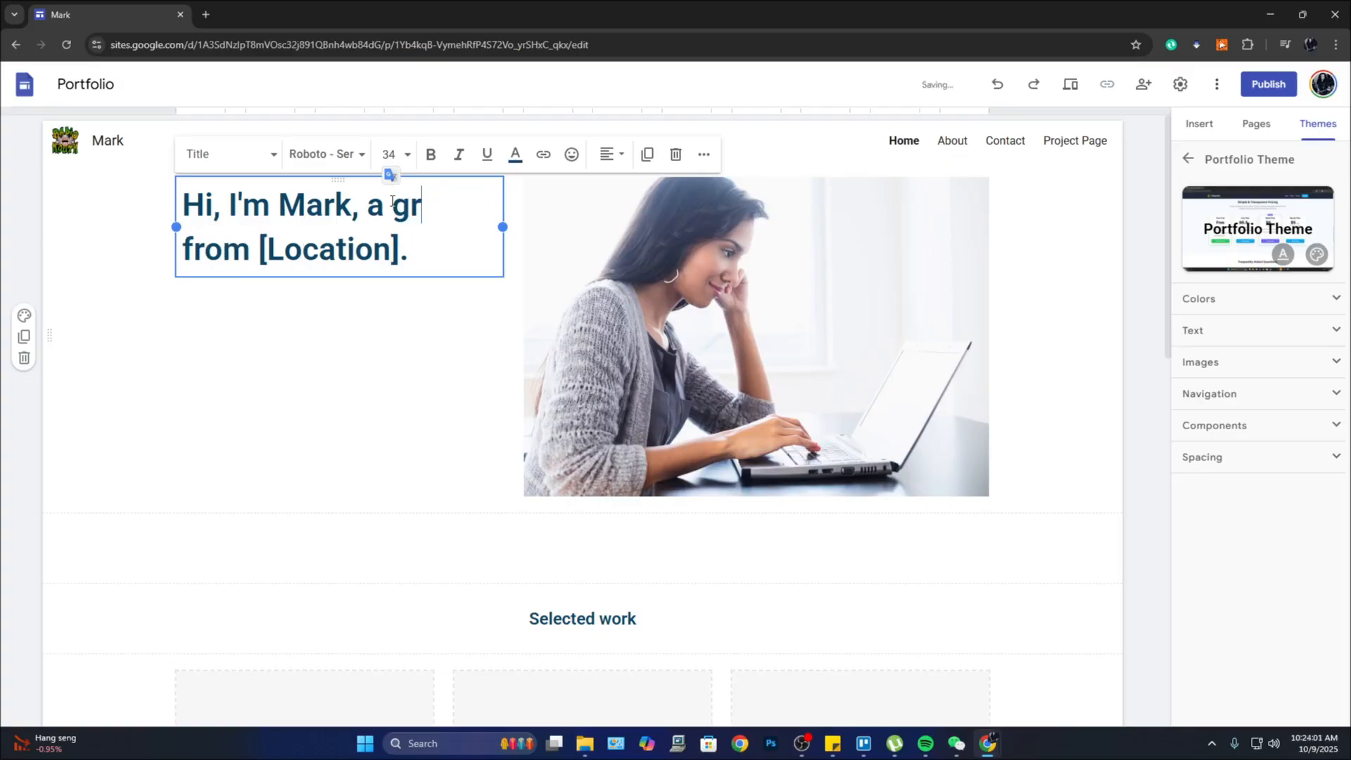
{"action": "type", "text": "s"}
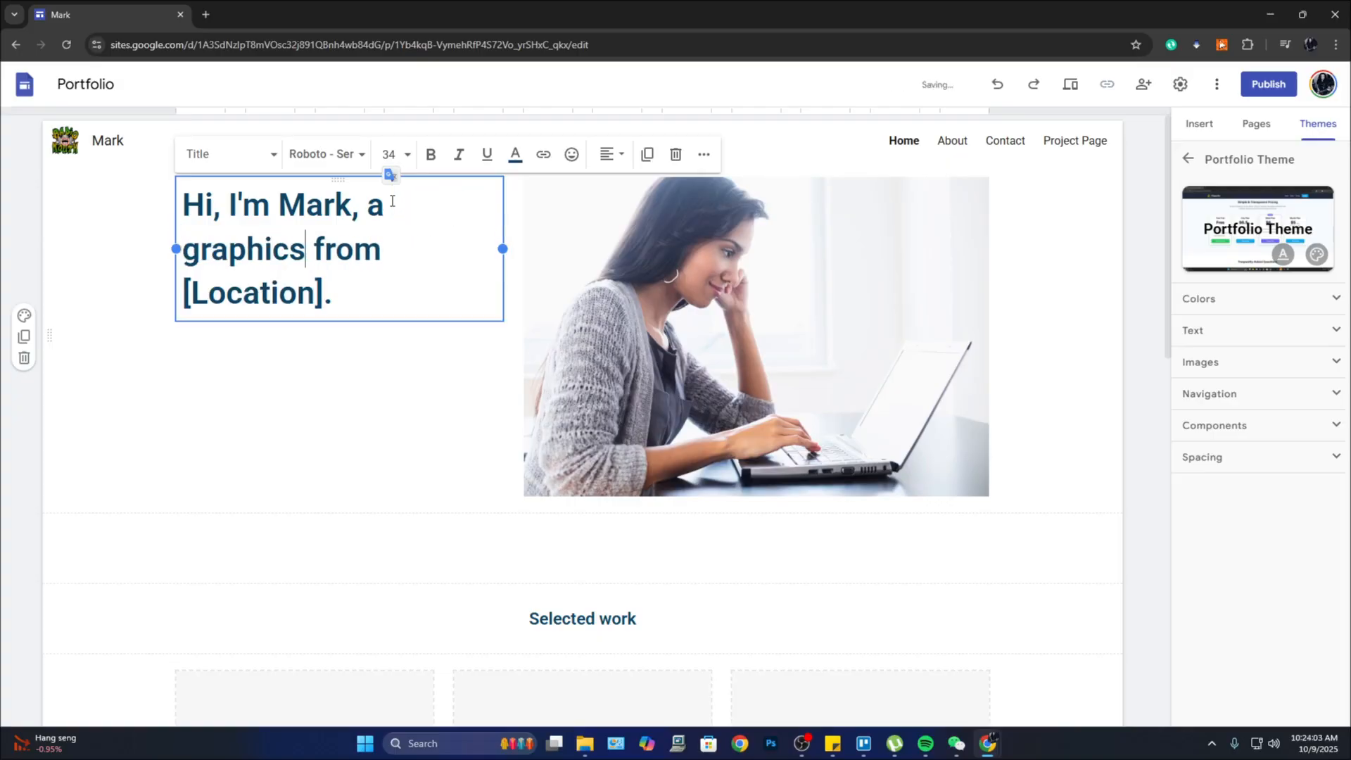
{"action": "type", "text": " artist"}
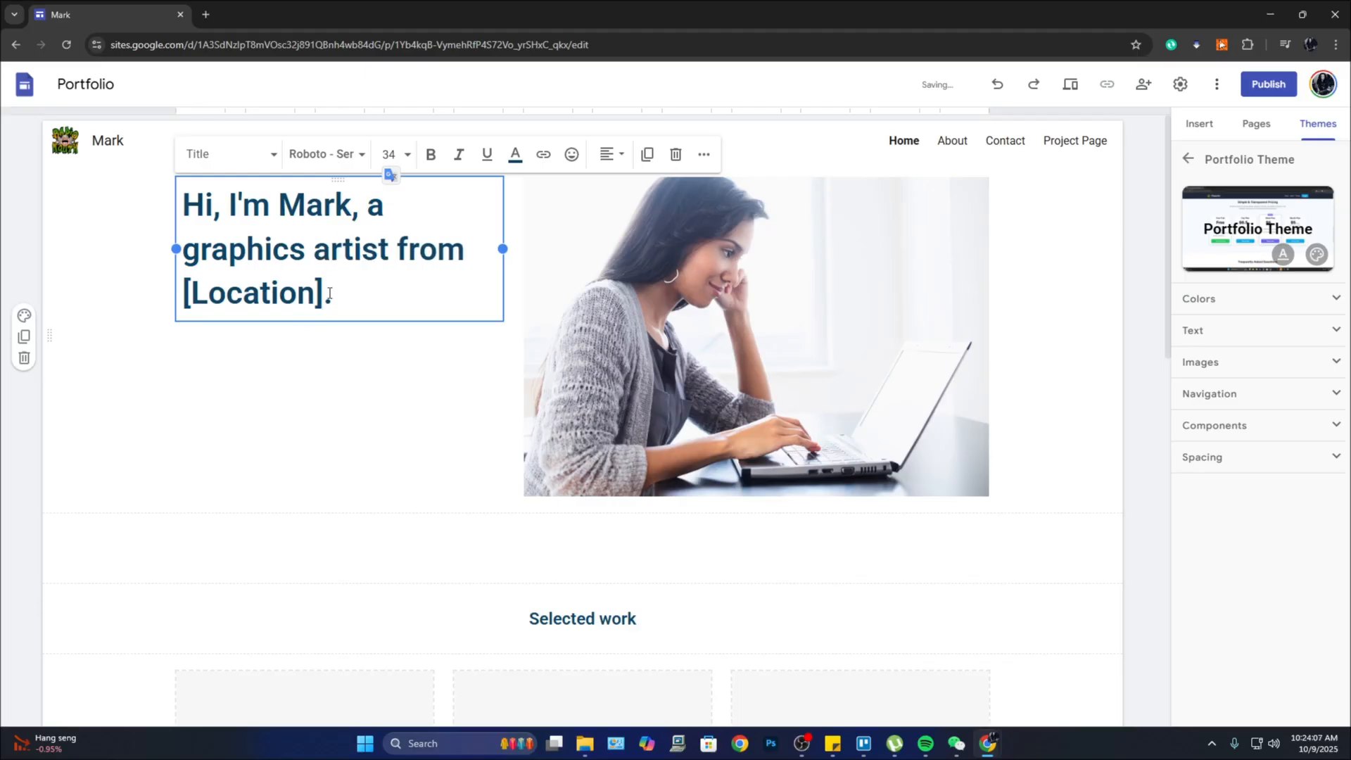
Step: Delete the 'from [Location]' phrase from the heading
{"action": "left_click_drag", "start_coordinate": [327, 293], "coordinate": [385, 248]}
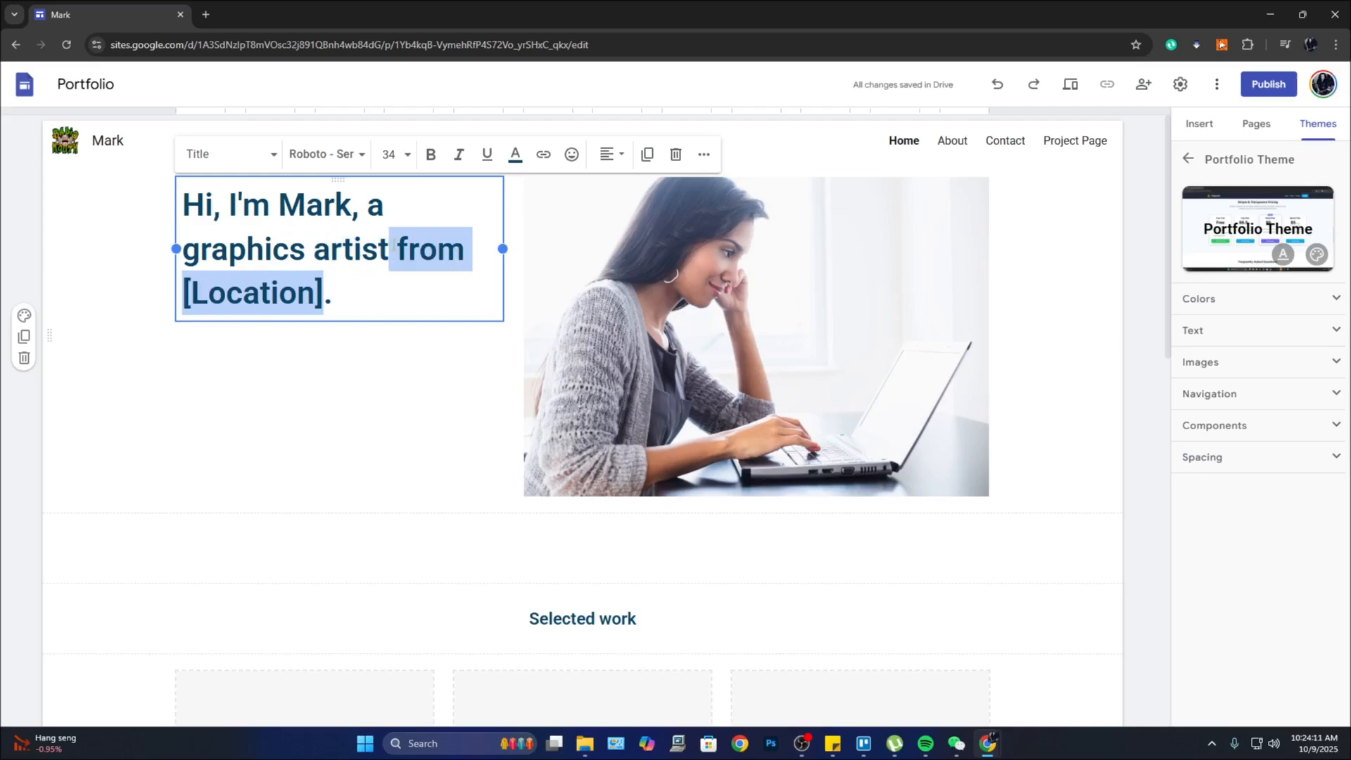
{"action": "key", "text": "BackSpace"}
{"action": "left_click", "coordinate": [425, 311]}
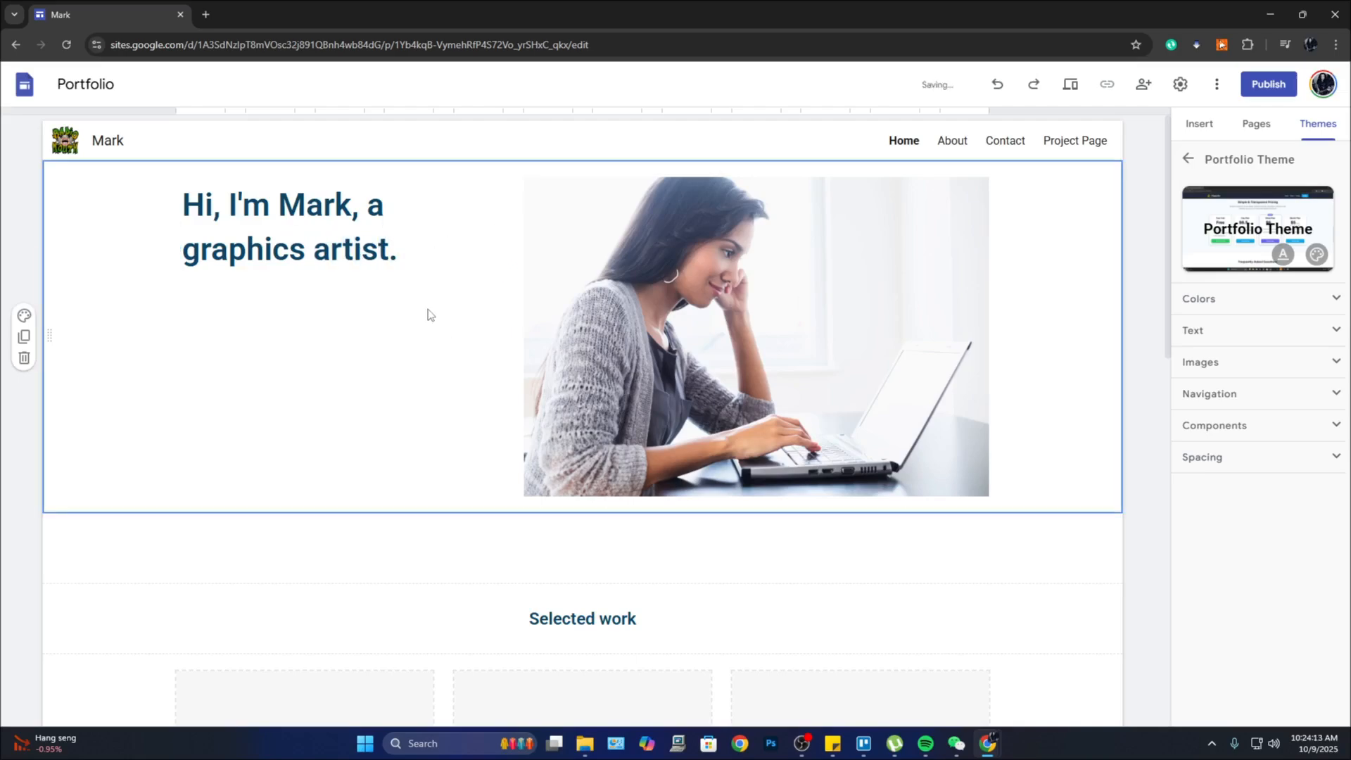
{"action": "left_click", "coordinate": [329, 198]}
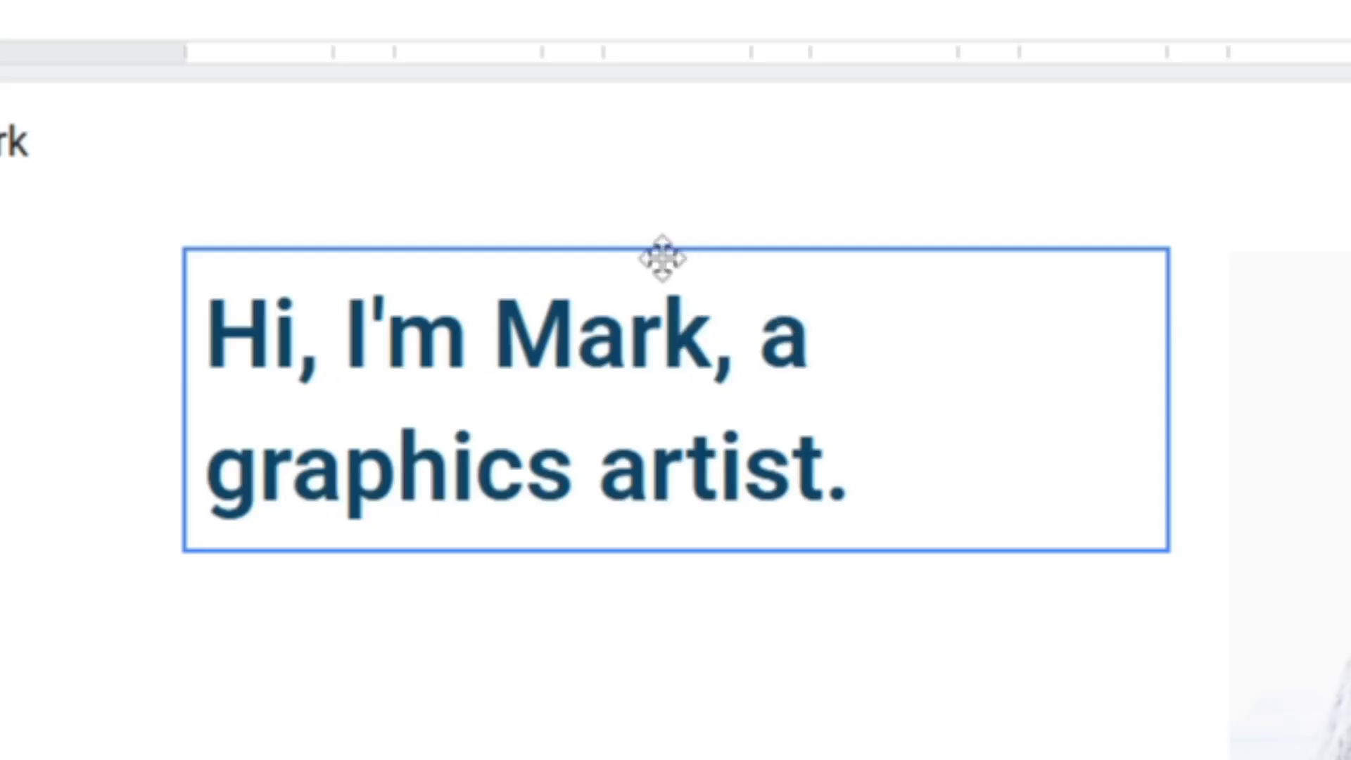
{"action": "left_click_drag", "start_coordinate": [665, 257], "coordinate": [1350, 182]}
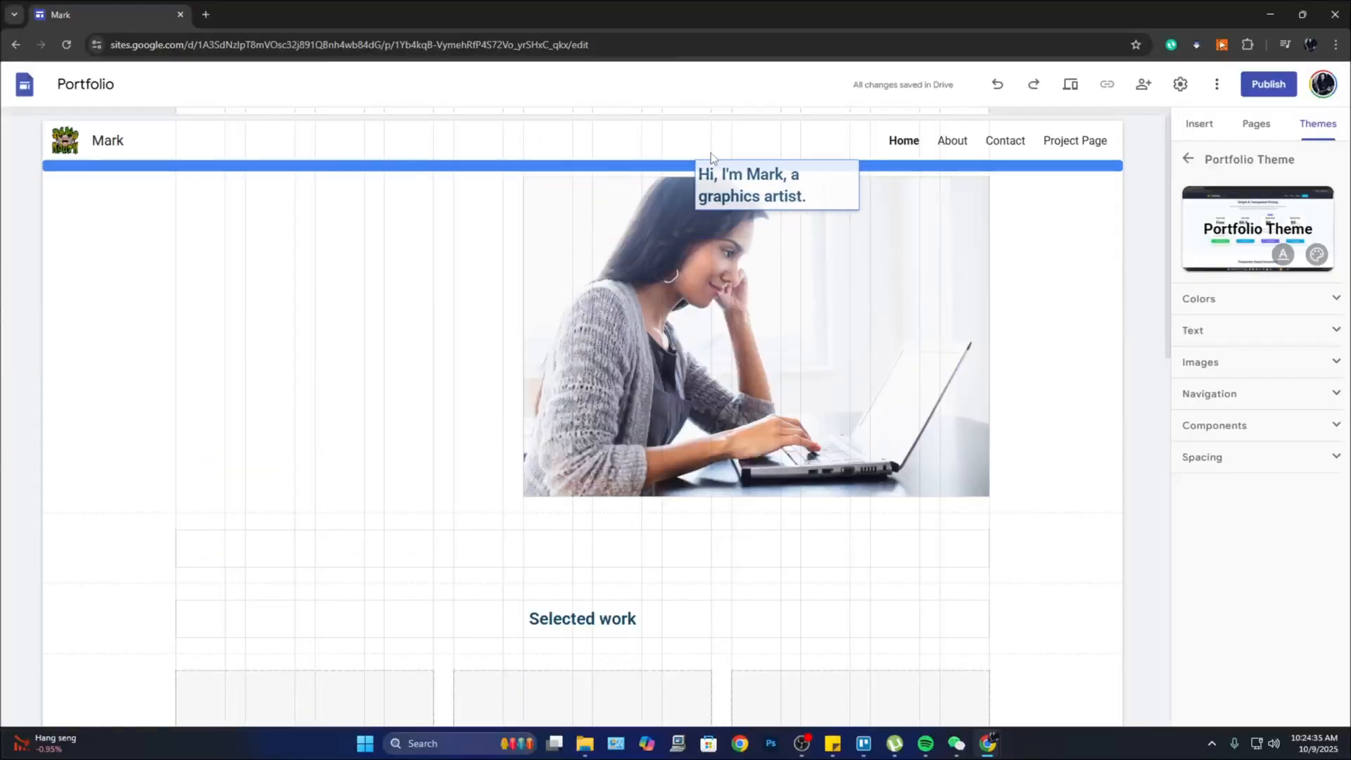
{"action": "left_click_drag", "start_coordinate": [710, 154], "coordinate": [461, 191]}
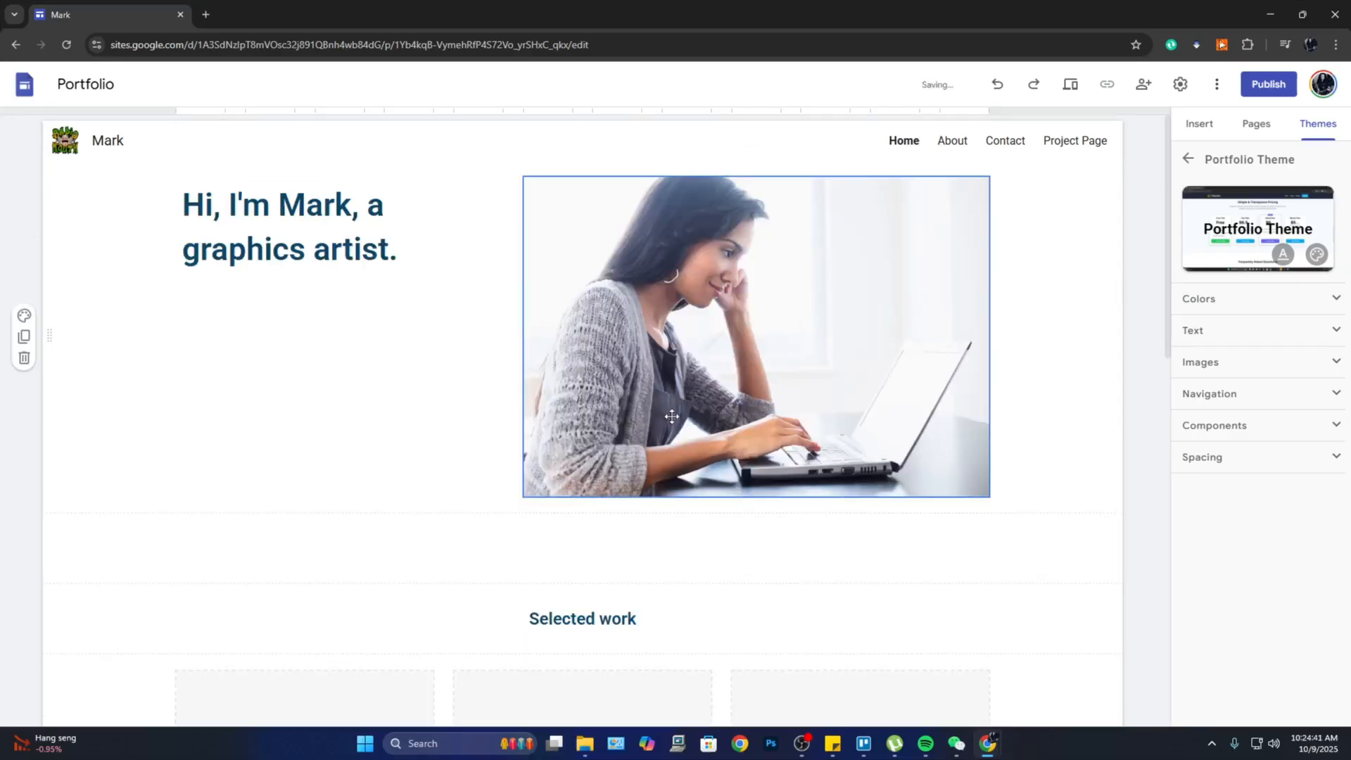
{"action": "left_click", "coordinate": [714, 261]}
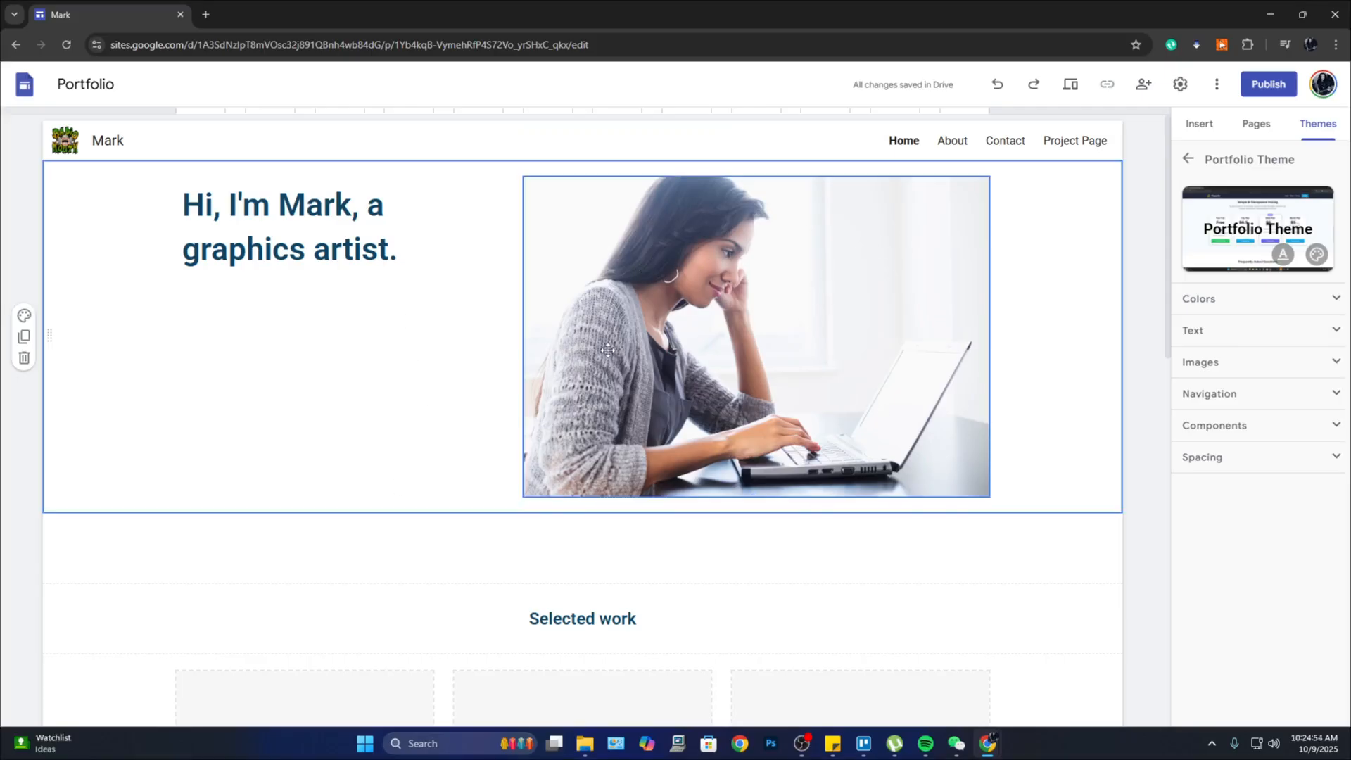
Step: Replace the hero photo with the concert image pexels-vishnunair-1105666.jpg
{"action": "left_click", "coordinate": [790, 287]}
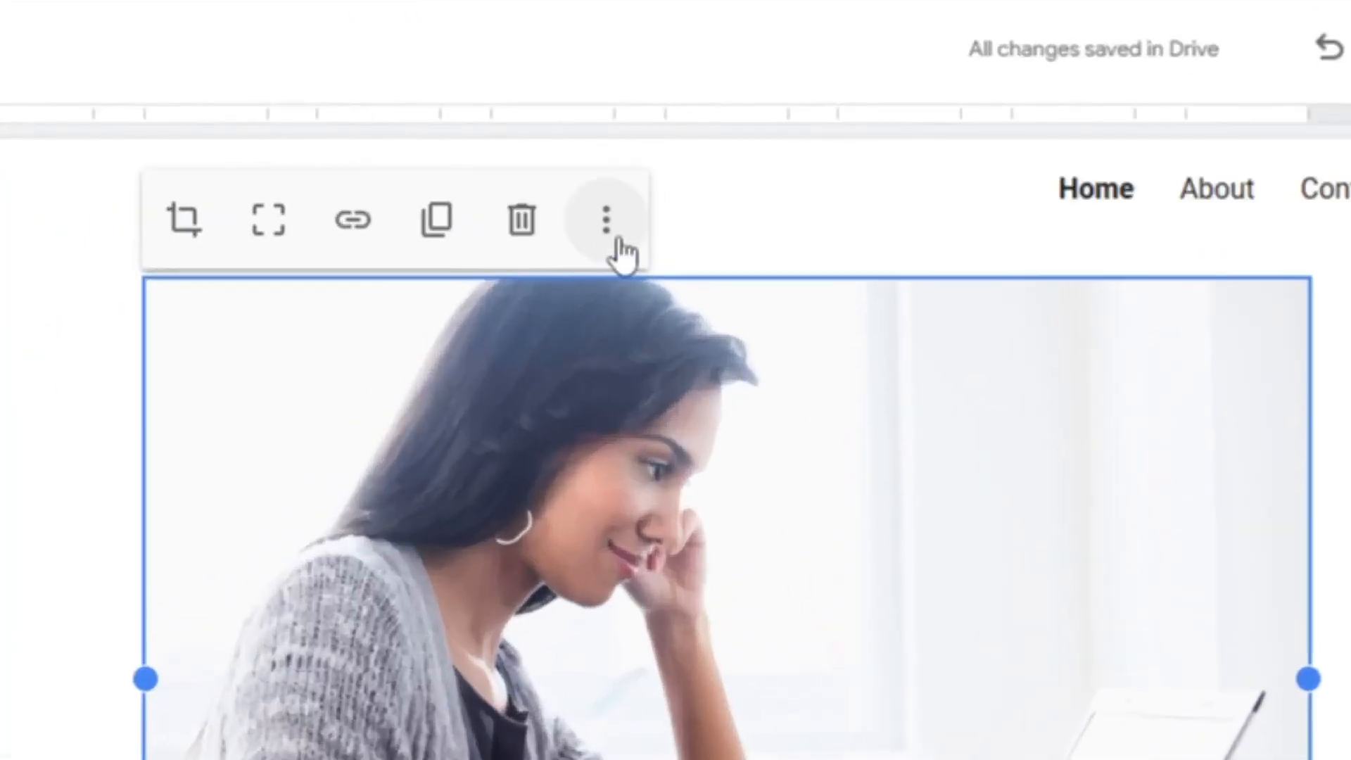
{"action": "left_click", "coordinate": [690, 171]}
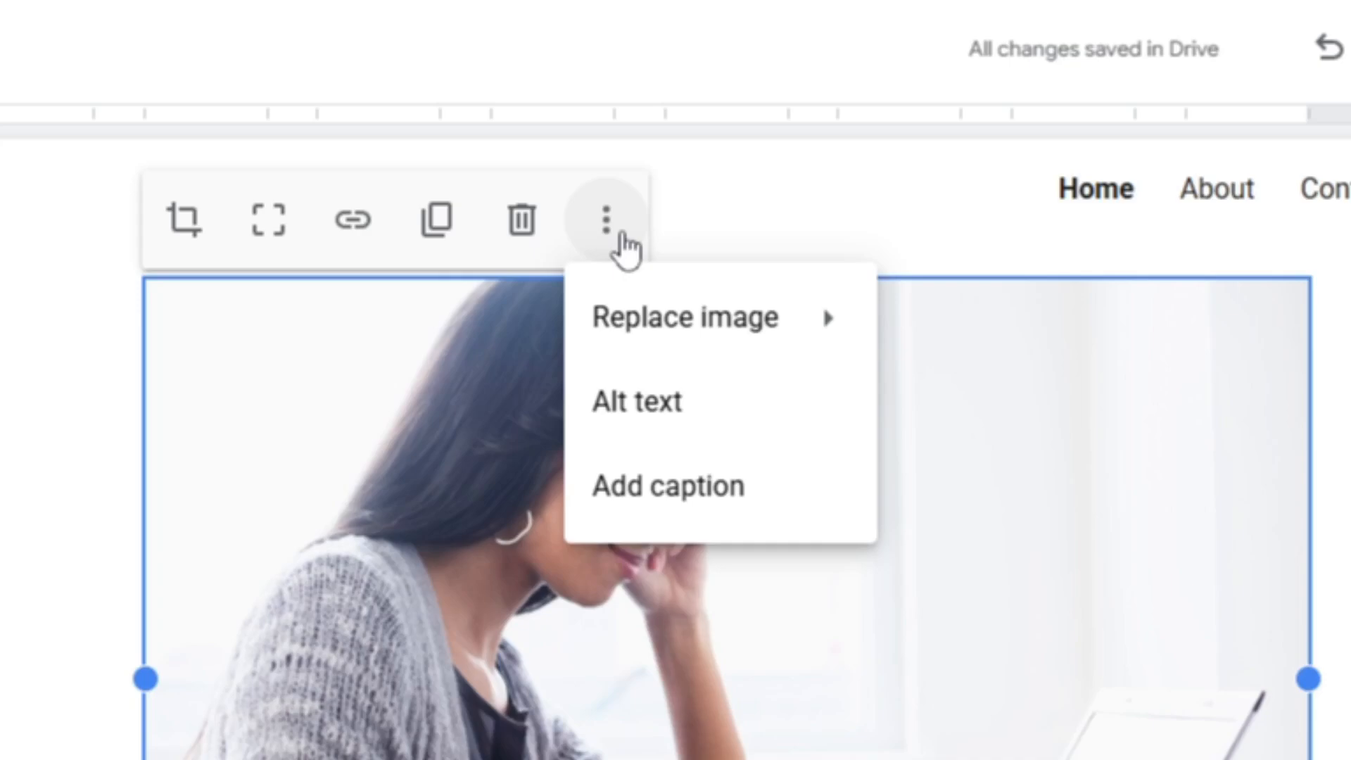
{"action": "mouse_move", "coordinate": [646, 342]}
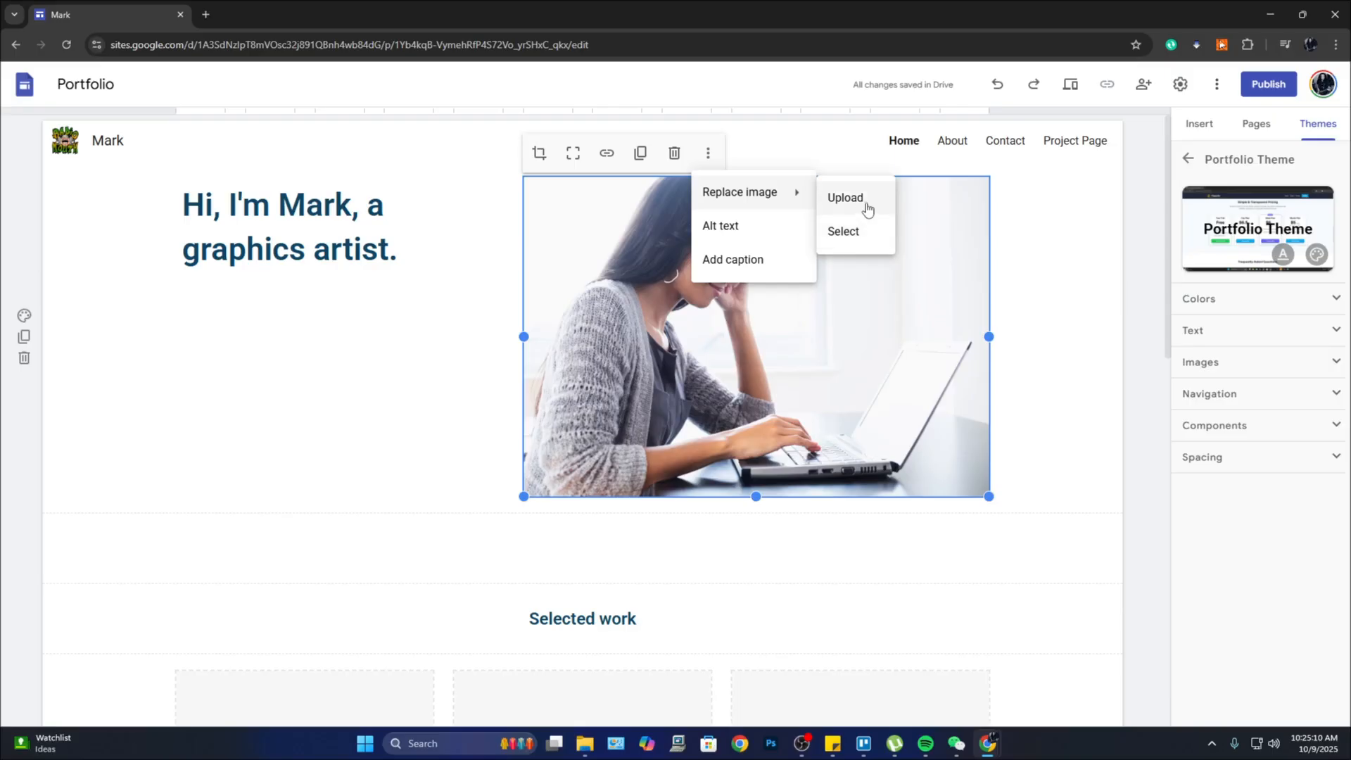
{"action": "left_click", "coordinate": [864, 203]}
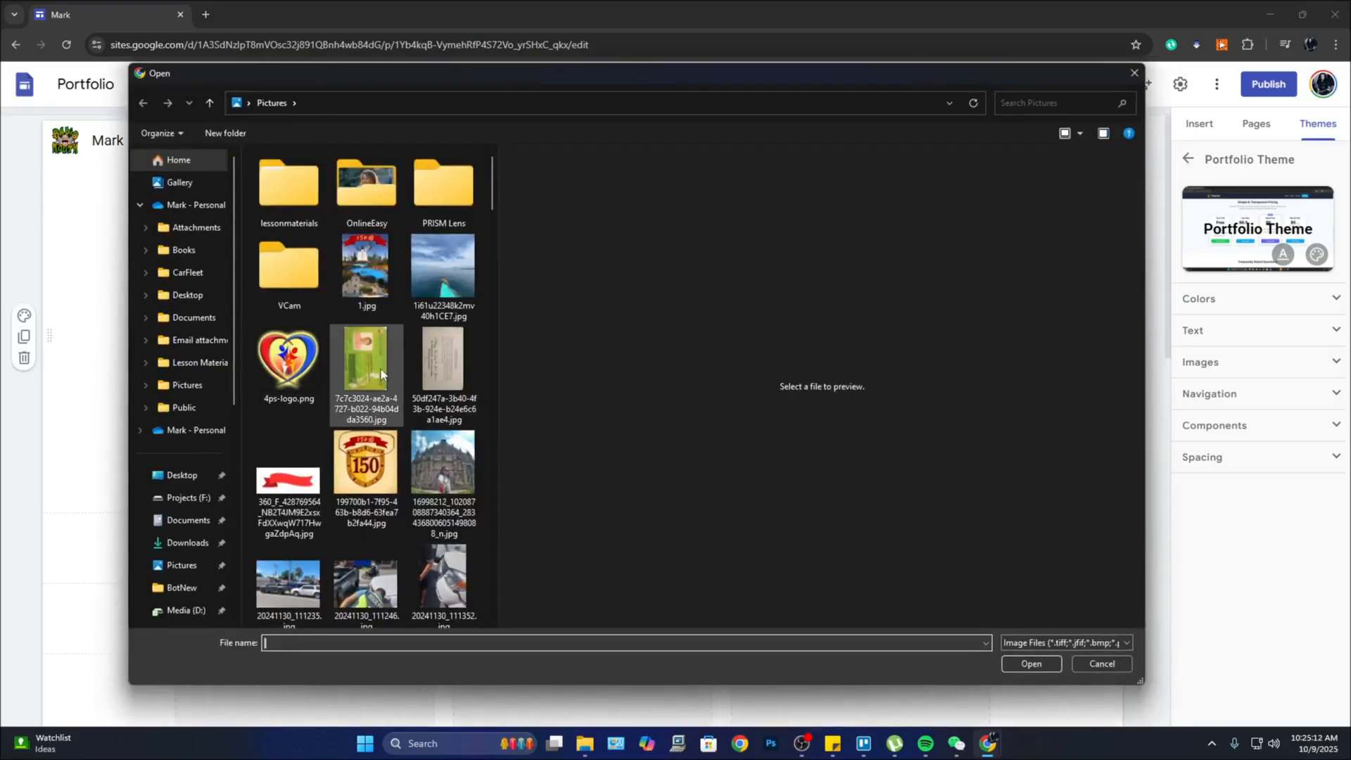
{"action": "scroll", "coordinate": [387, 358], "scroll_direction": "down", "scroll_amount": 15}
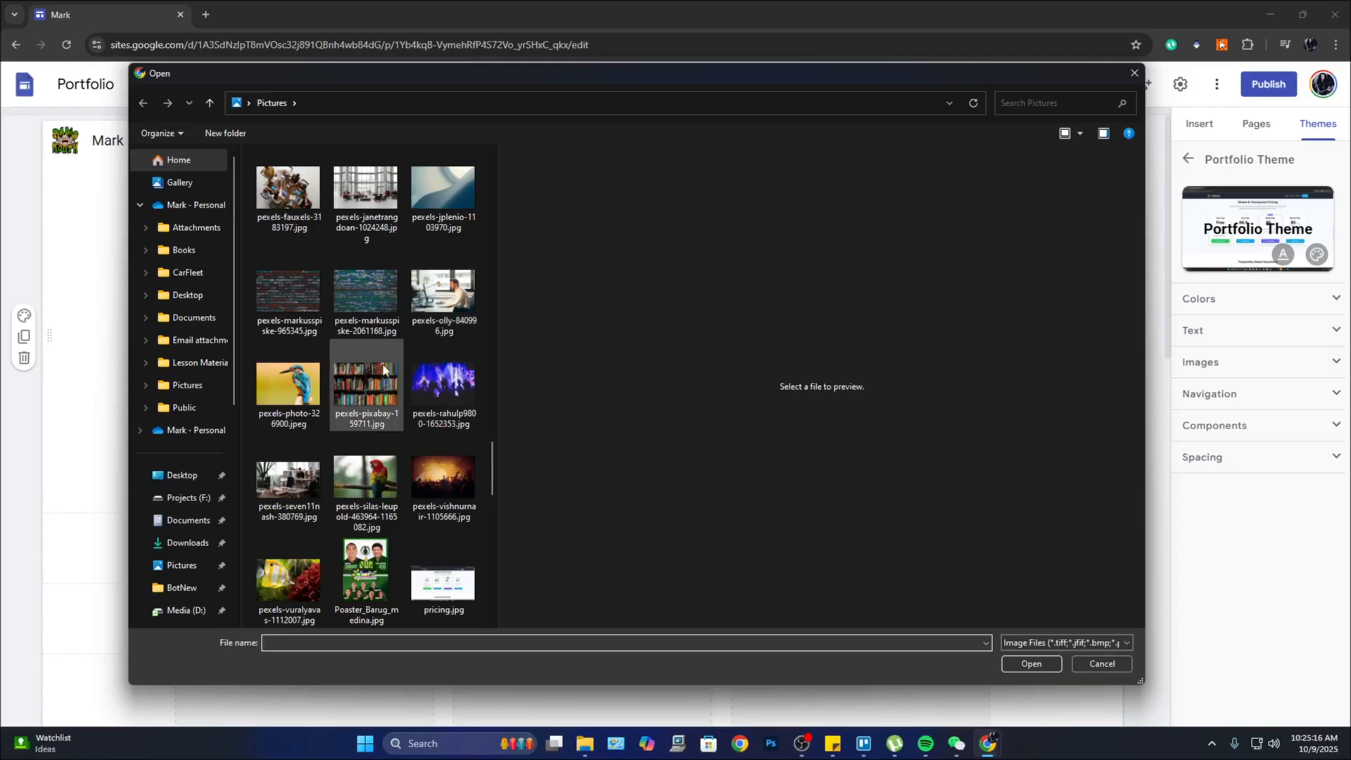
{"action": "left_click", "coordinate": [458, 481]}
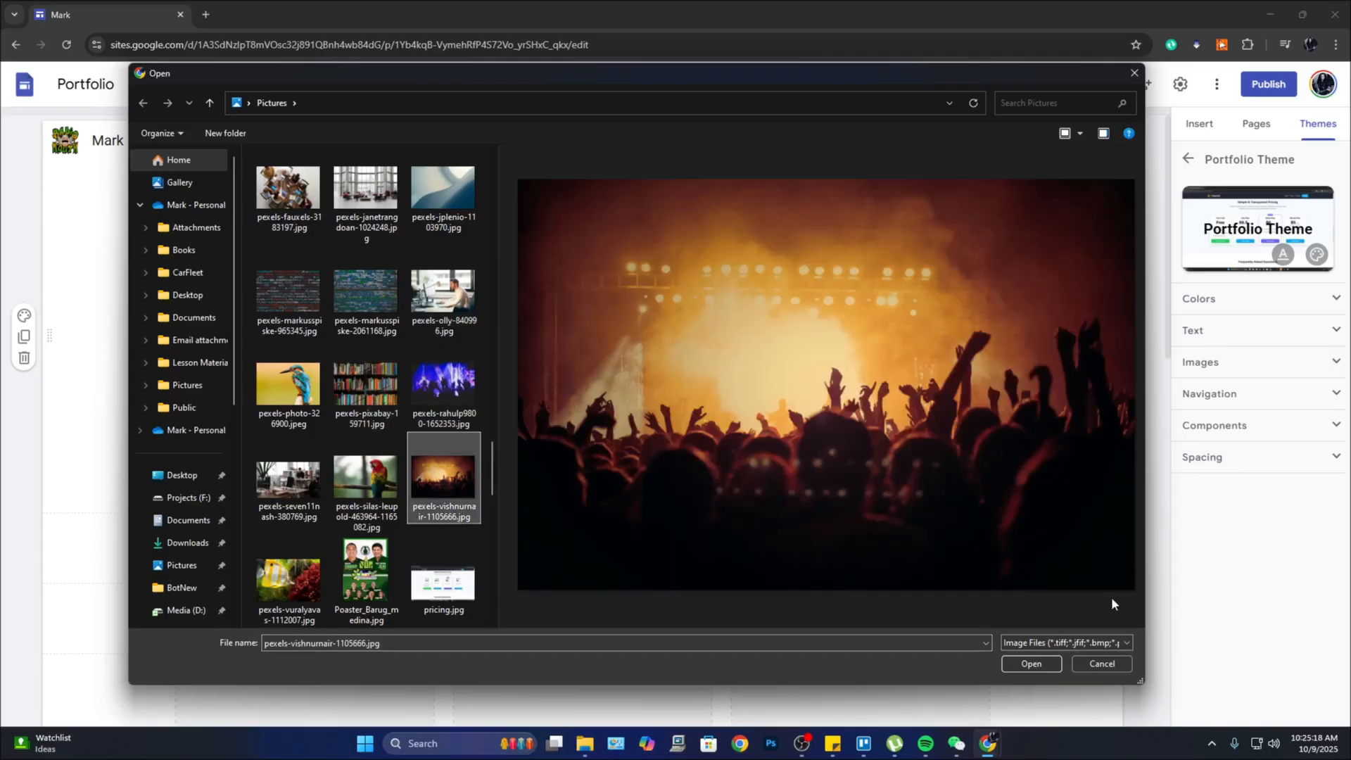
{"action": "left_click", "coordinate": [1031, 663]}
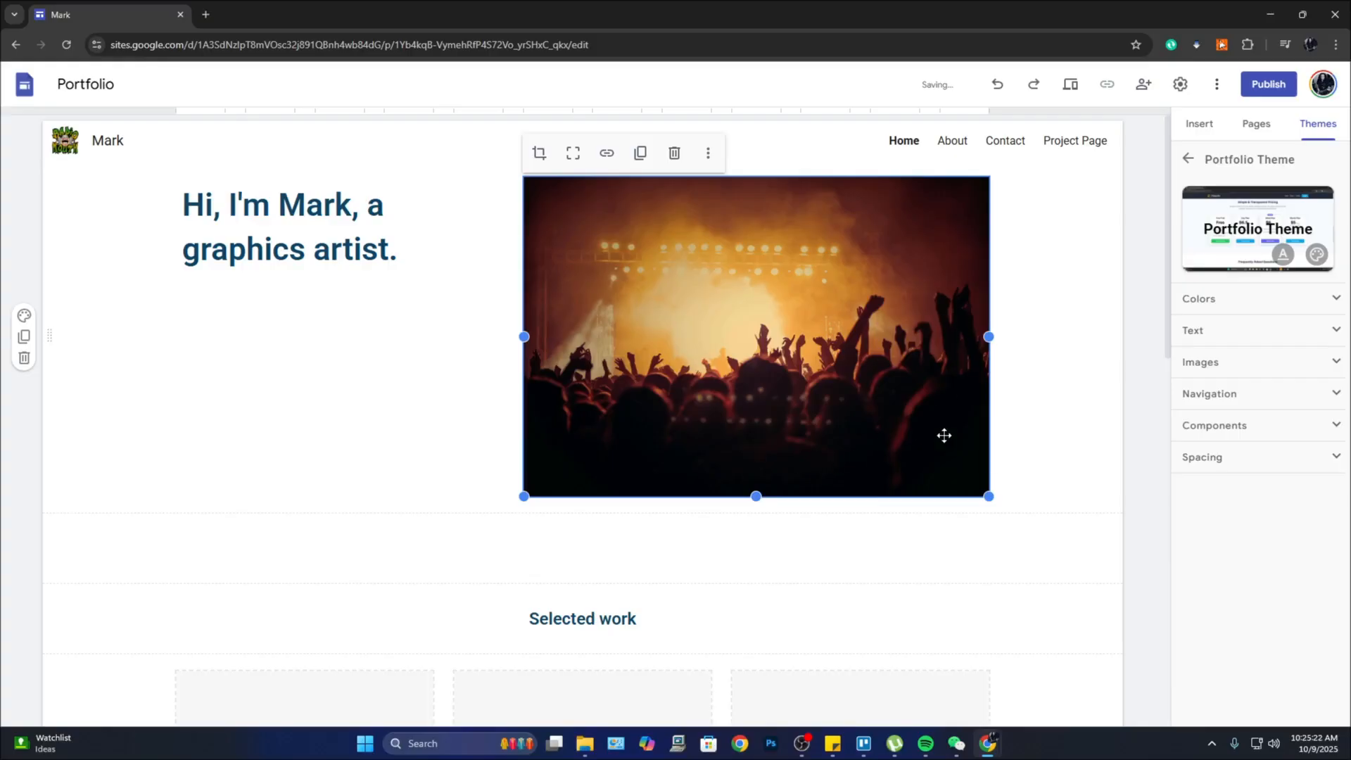
Step: Replace the Home hero concert photo with the 4.png quote graphic from Google Drive
{"action": "left_click", "coordinate": [709, 163]}
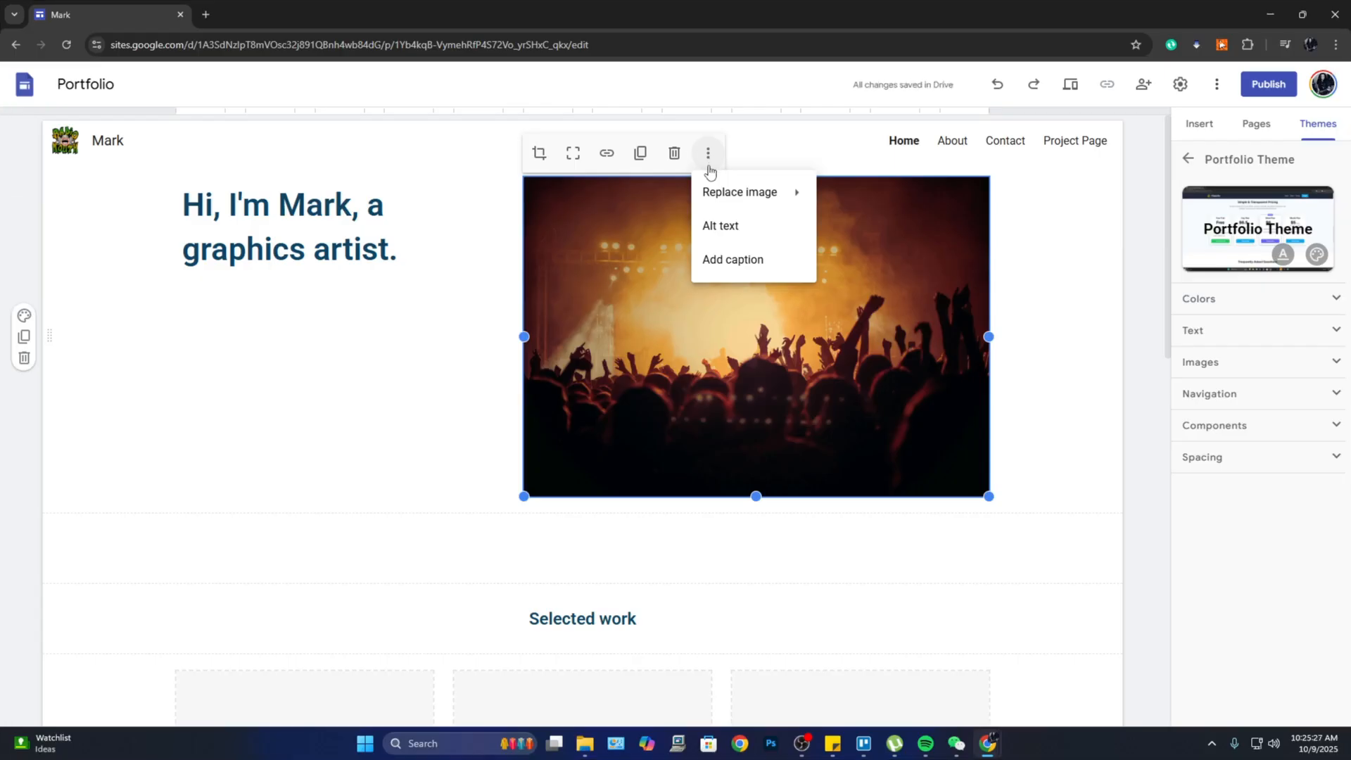
{"action": "mouse_move", "coordinate": [740, 203]}
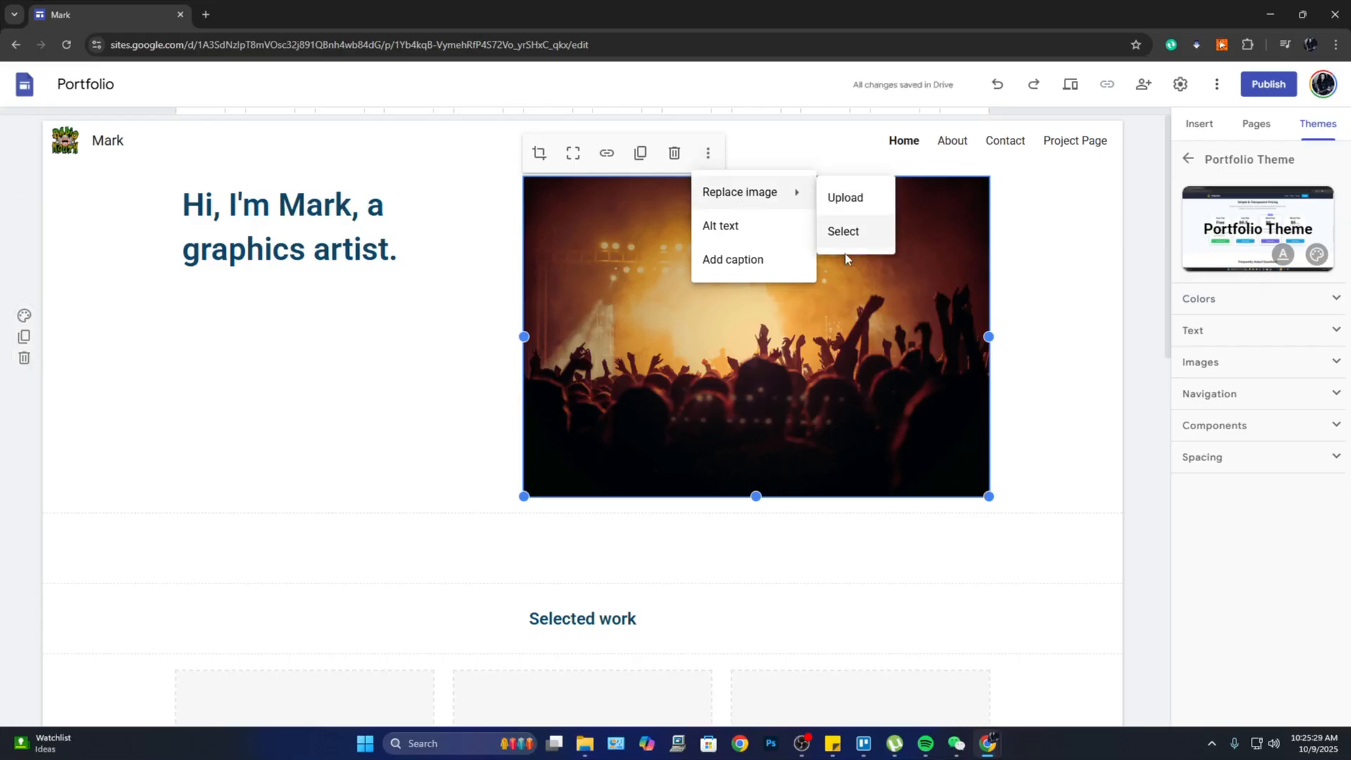
{"action": "left_click", "coordinate": [856, 234]}
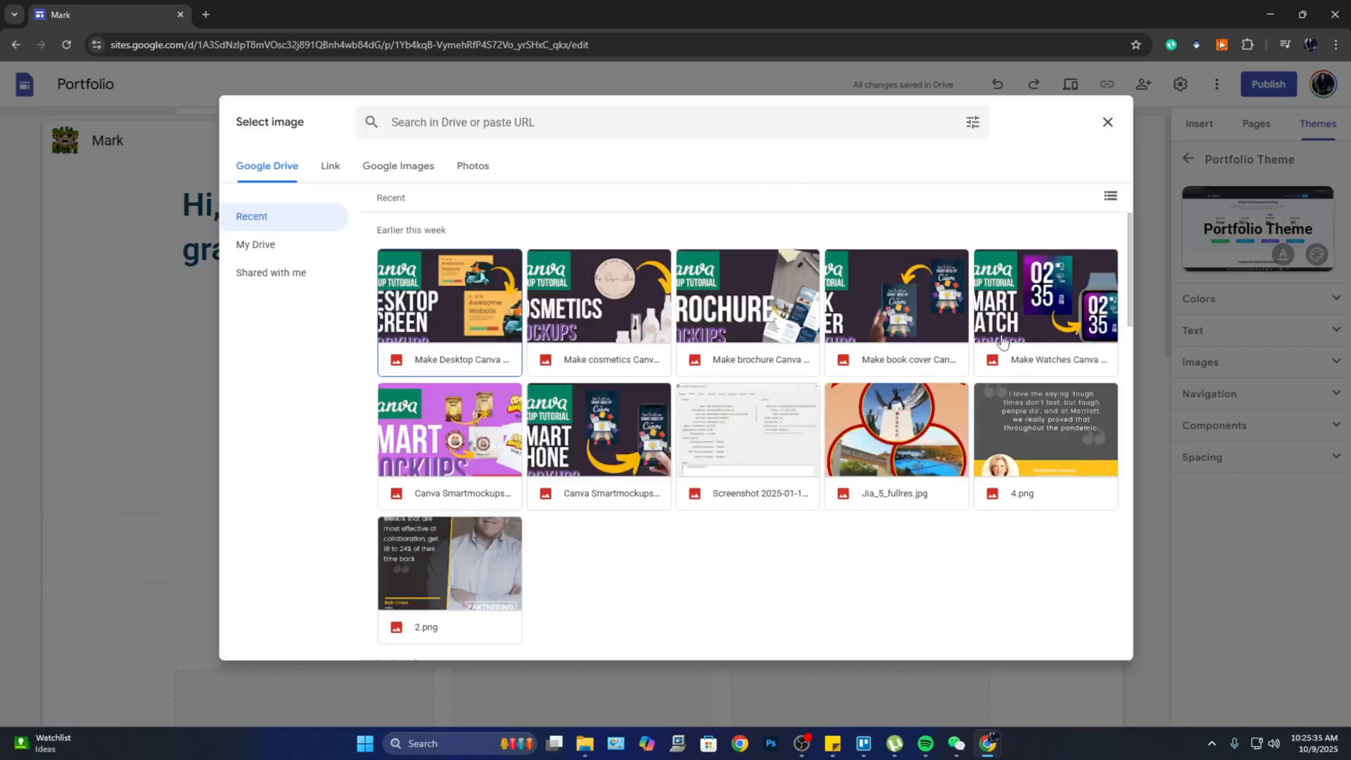
{"action": "left_click", "coordinate": [1022, 435]}
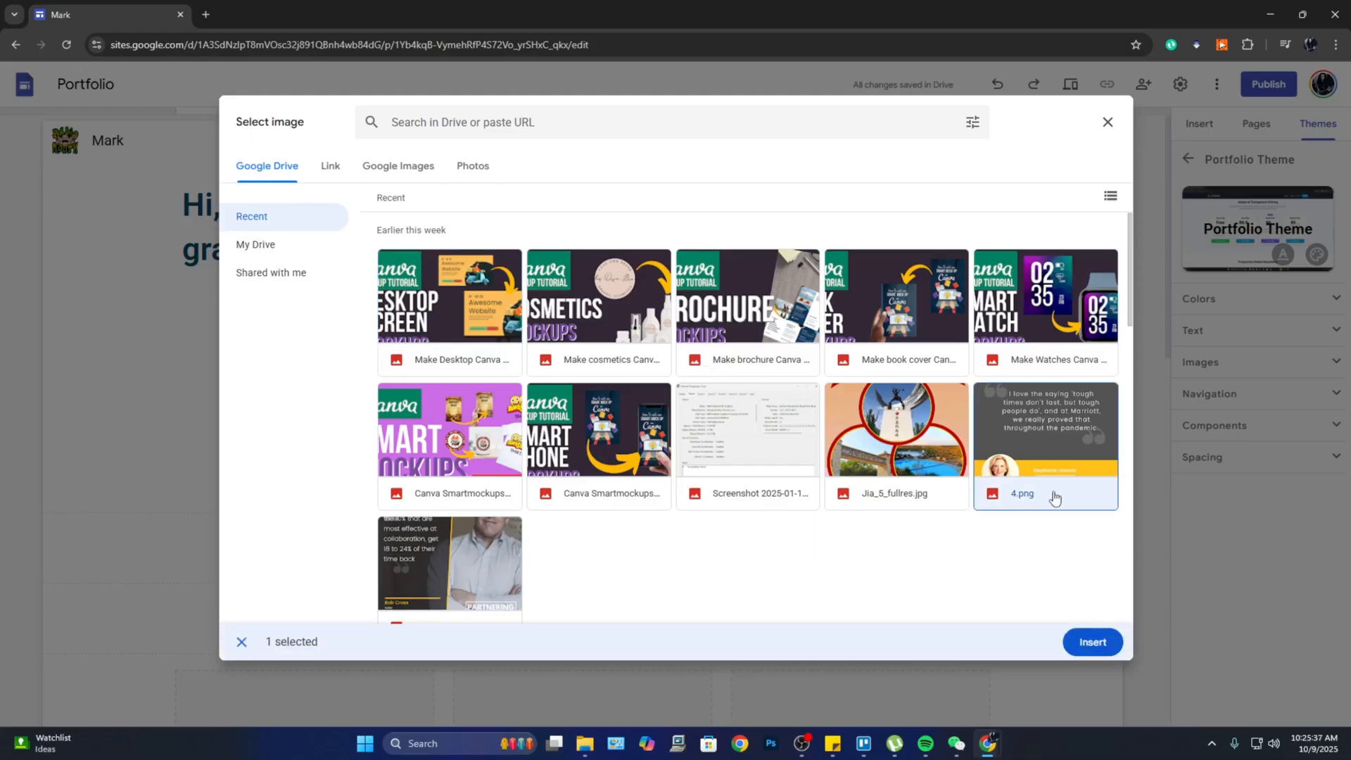
{"action": "left_click", "coordinate": [1092, 642]}
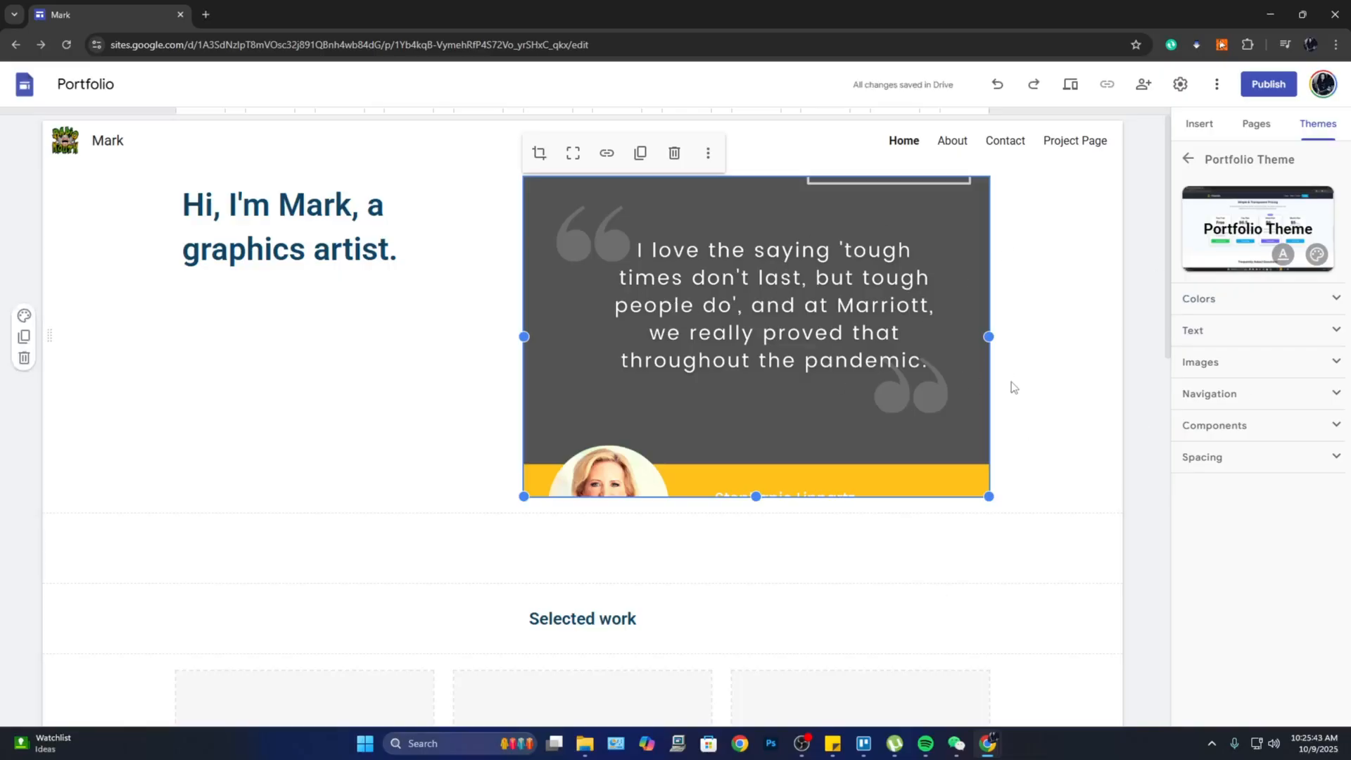
{"action": "left_click", "coordinate": [437, 308]}
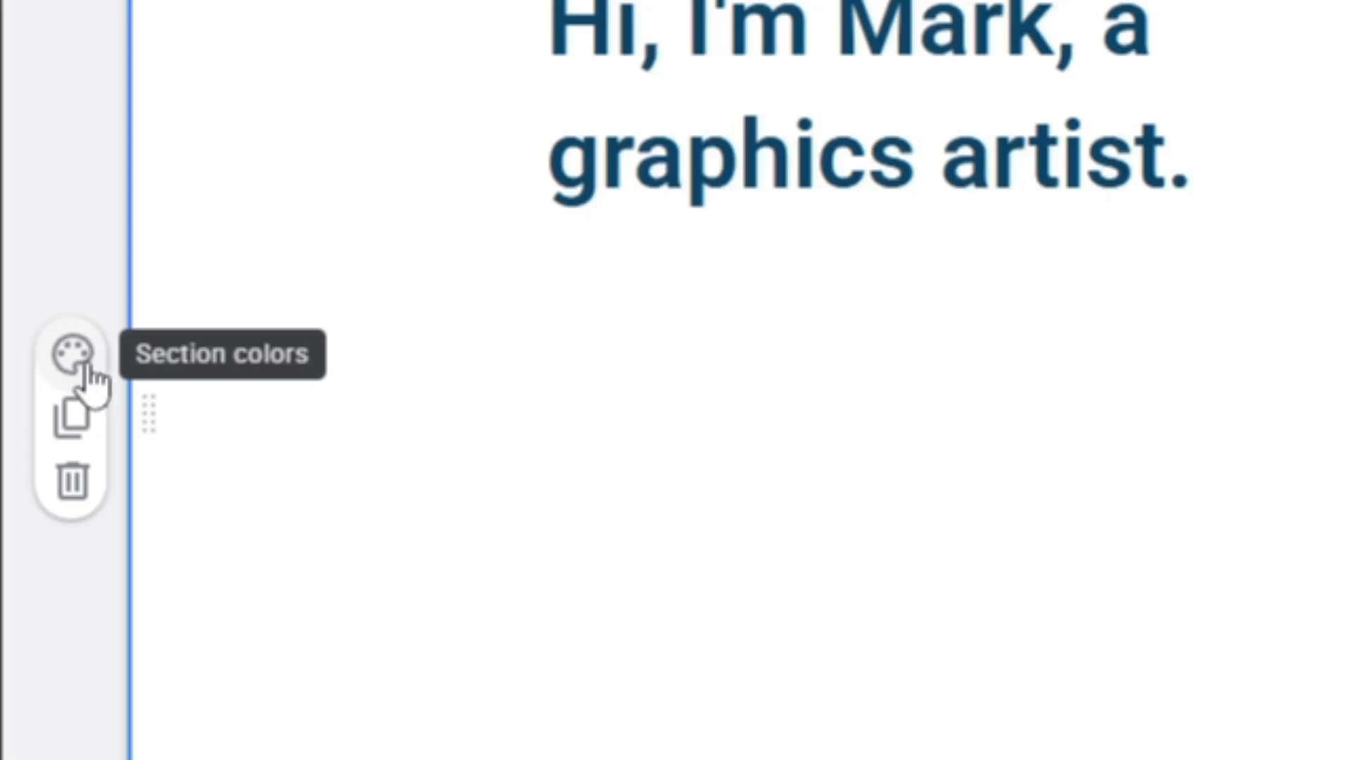
Step: Apply section colour Style 2 to the hero section for a light-green background
{"action": "left_click", "coordinate": [90, 361]}
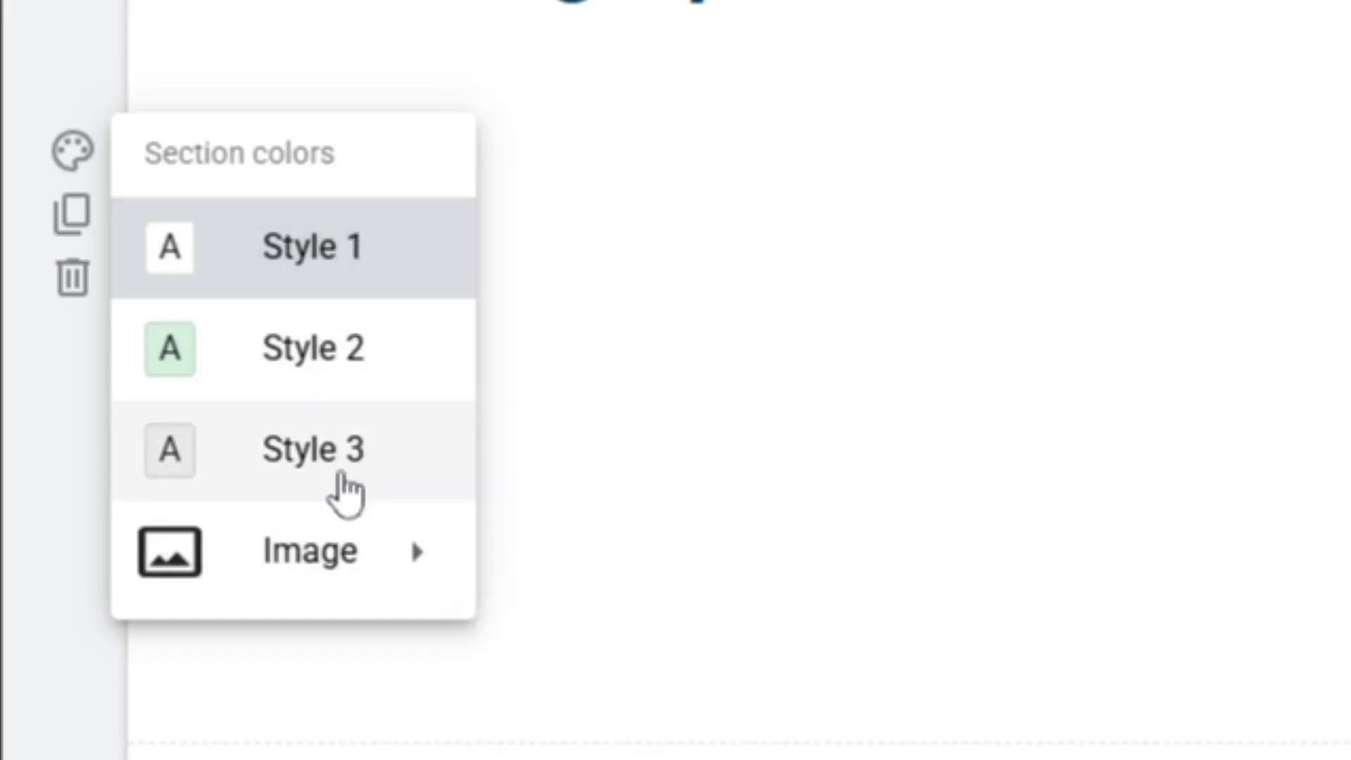
{"action": "left_click", "coordinate": [315, 359]}
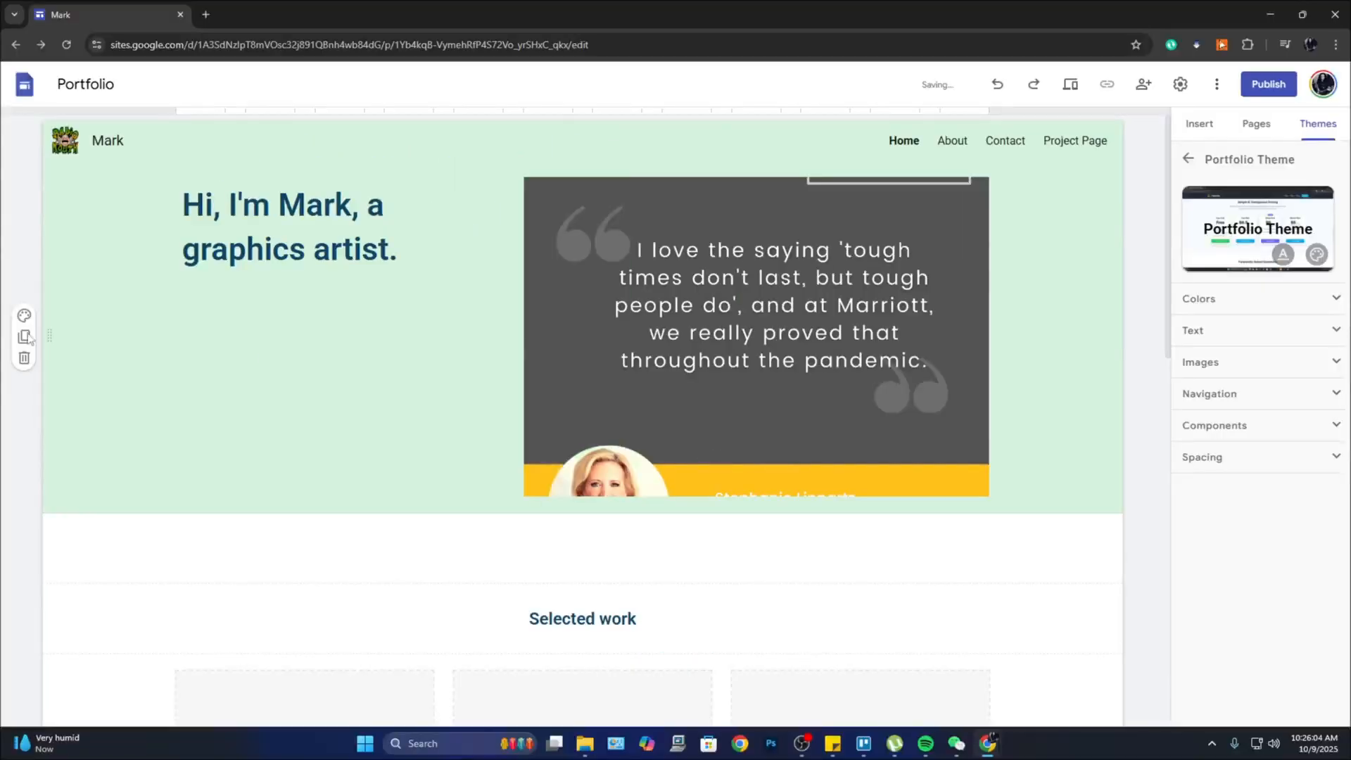
{"action": "left_click", "coordinate": [24, 317]}
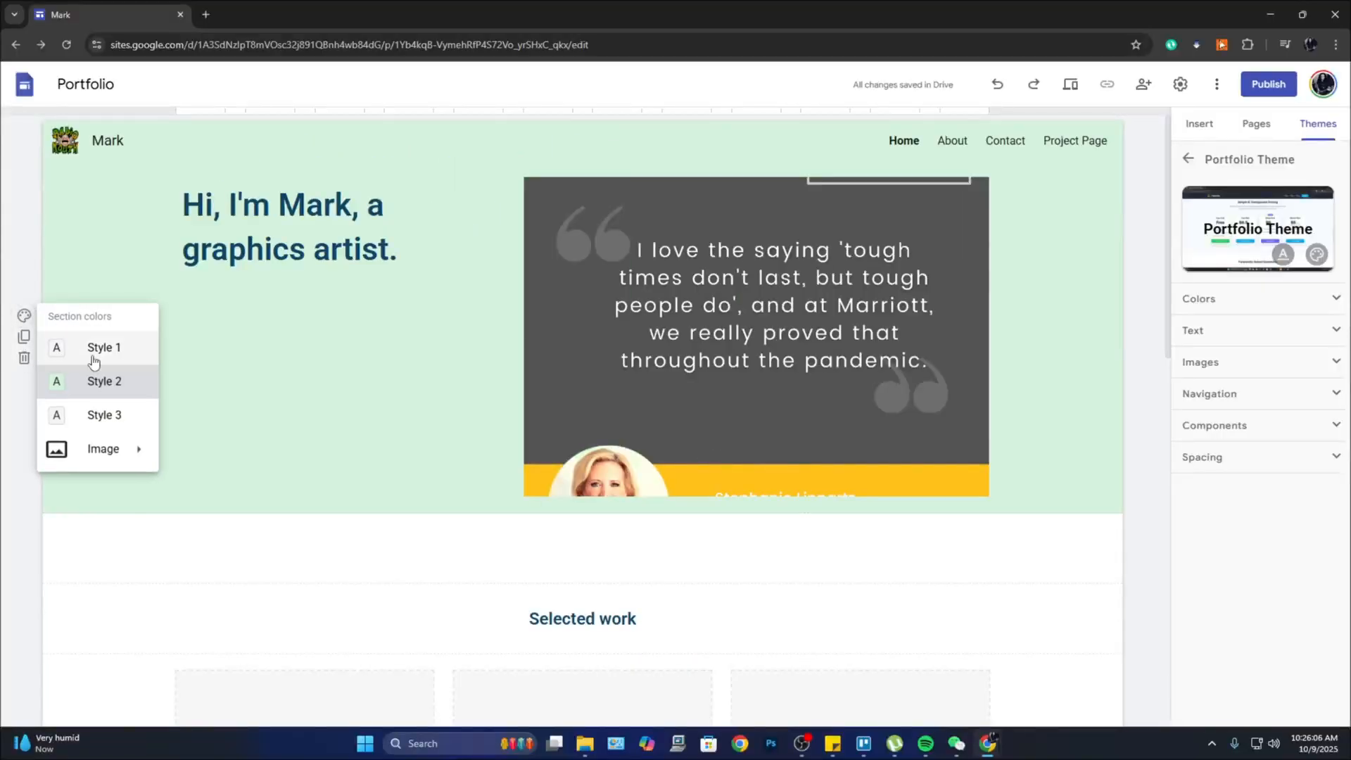
{"action": "mouse_move", "coordinate": [135, 459]}
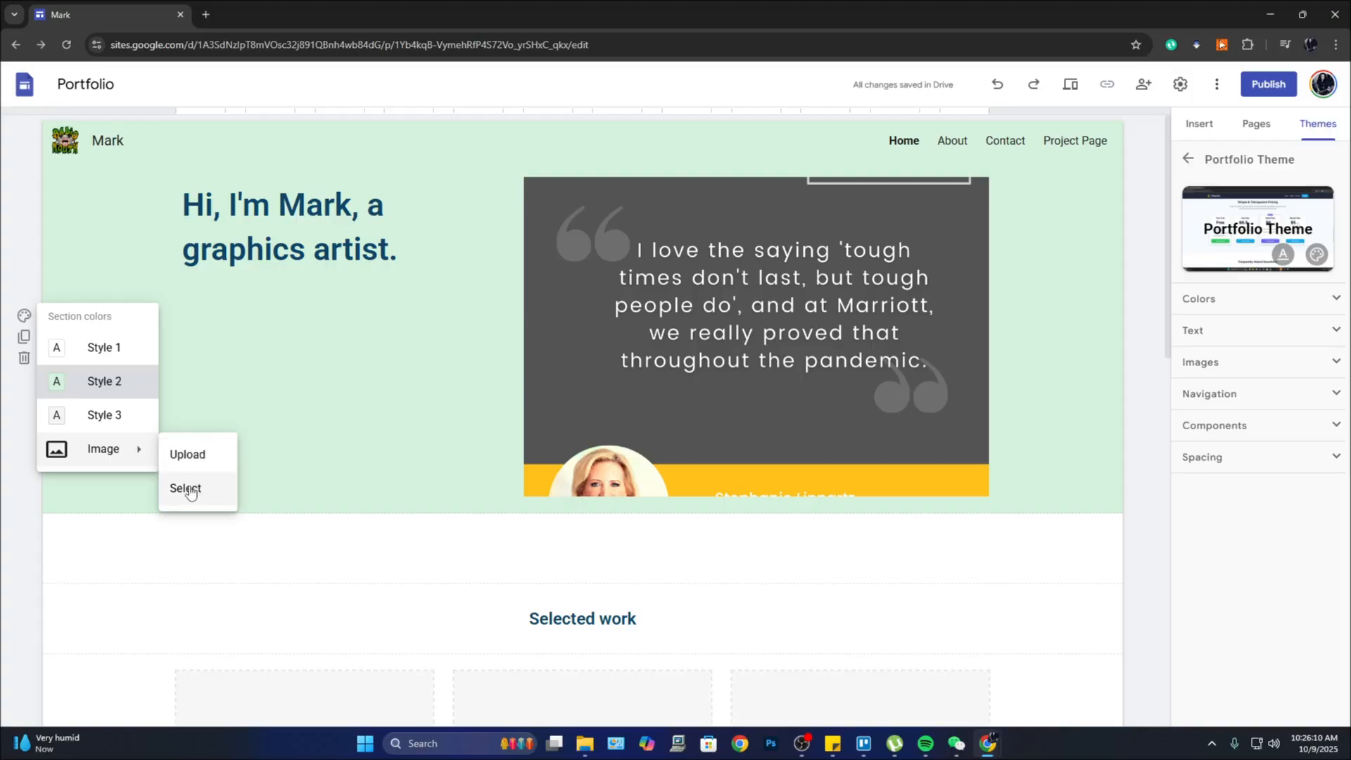
{"action": "left_click", "coordinate": [199, 461]}
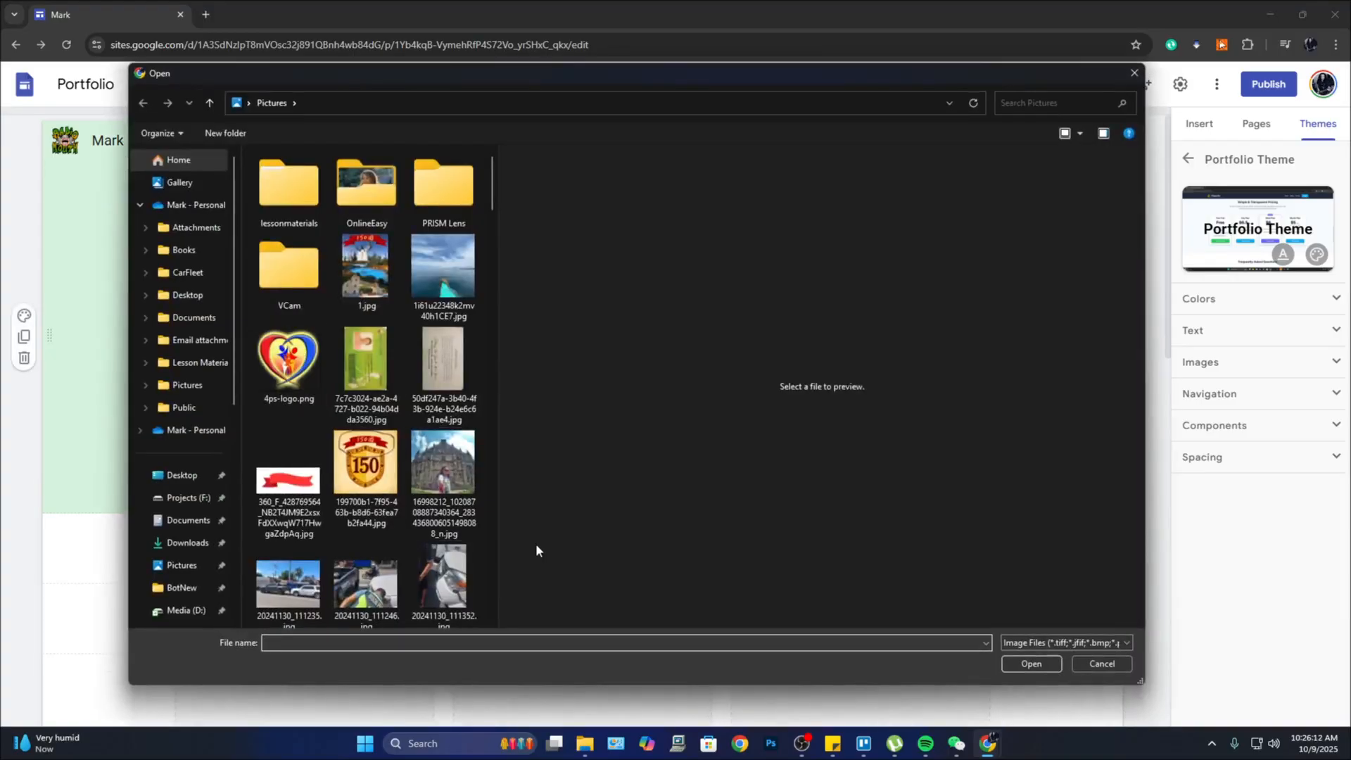
{"action": "scroll", "coordinate": [386, 442], "scroll_direction": "down", "scroll_amount": 5}
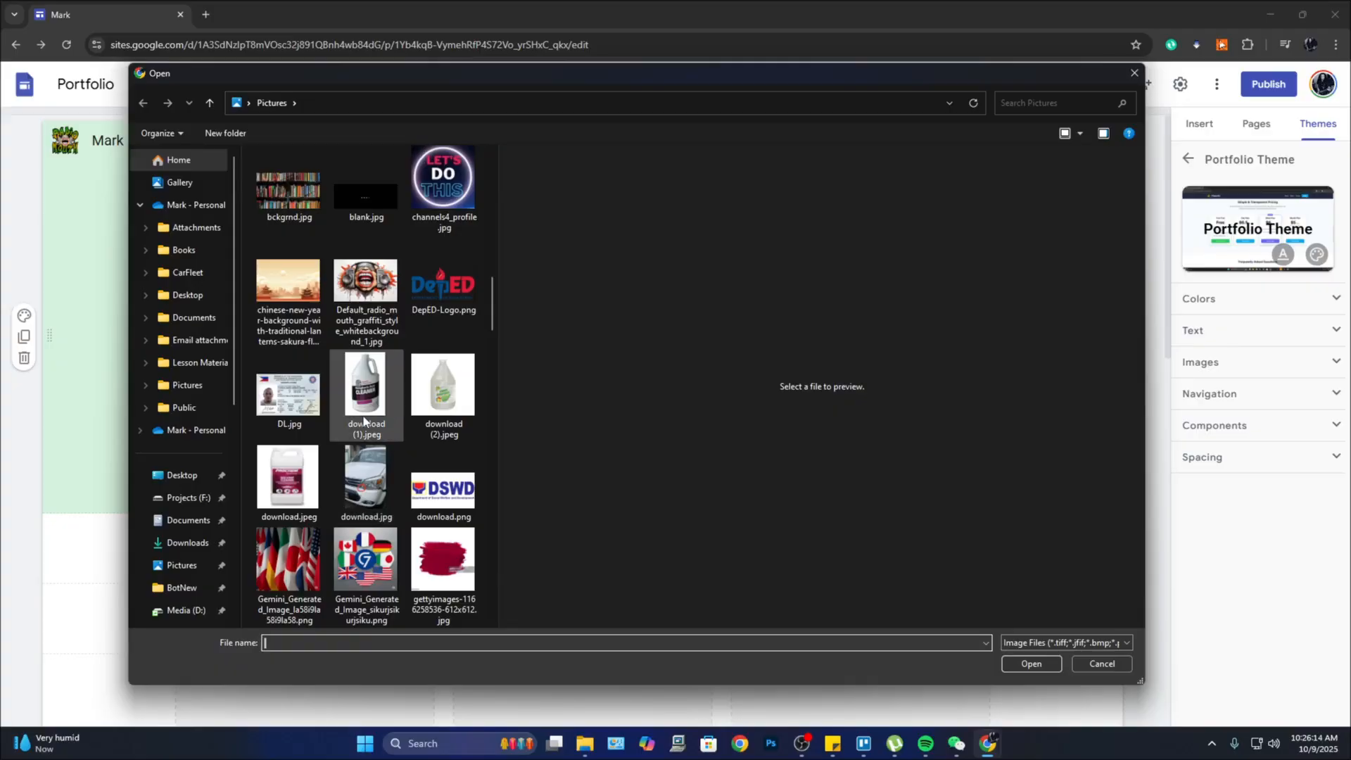
{"action": "left_click", "coordinate": [288, 296]}
{"action": "left_click", "coordinate": [1031, 664]}
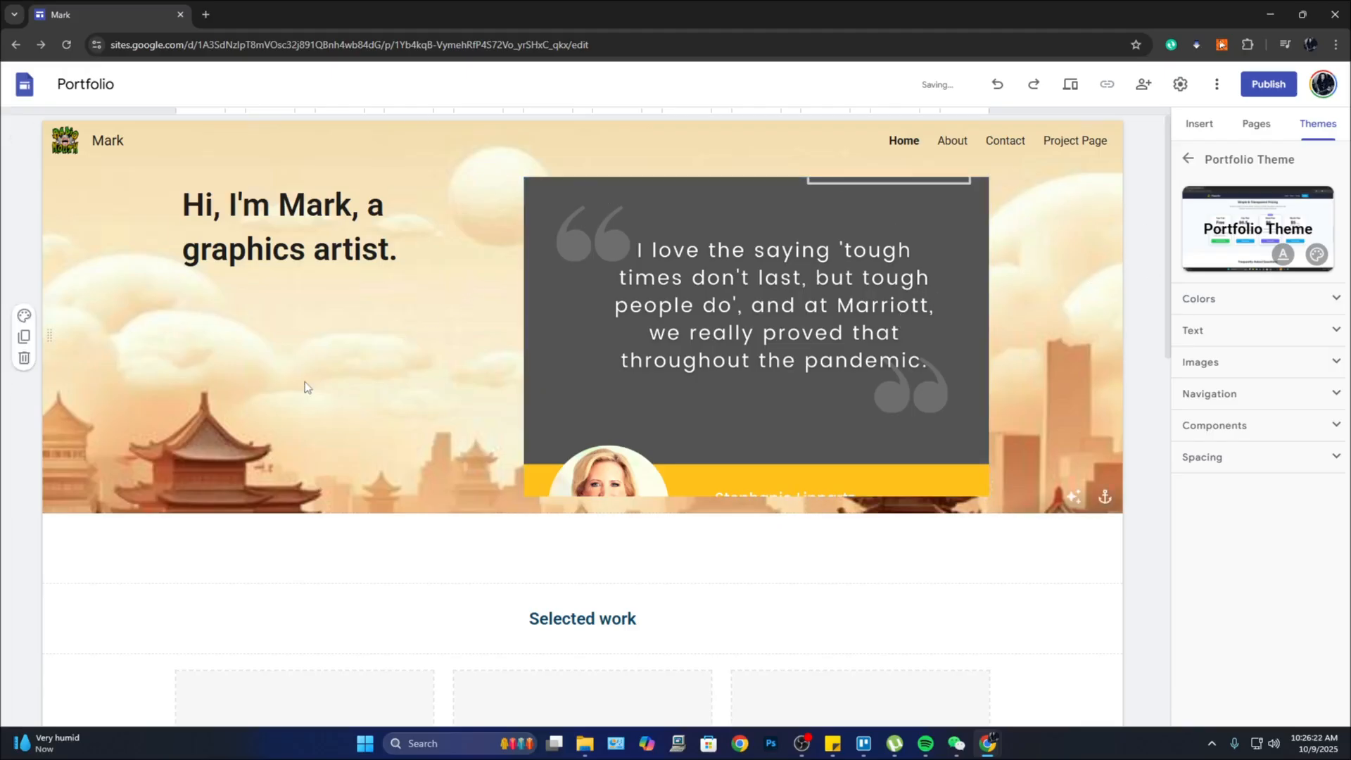
{"action": "left_click", "coordinate": [24, 317]}
{"action": "left_click", "coordinate": [88, 381]}
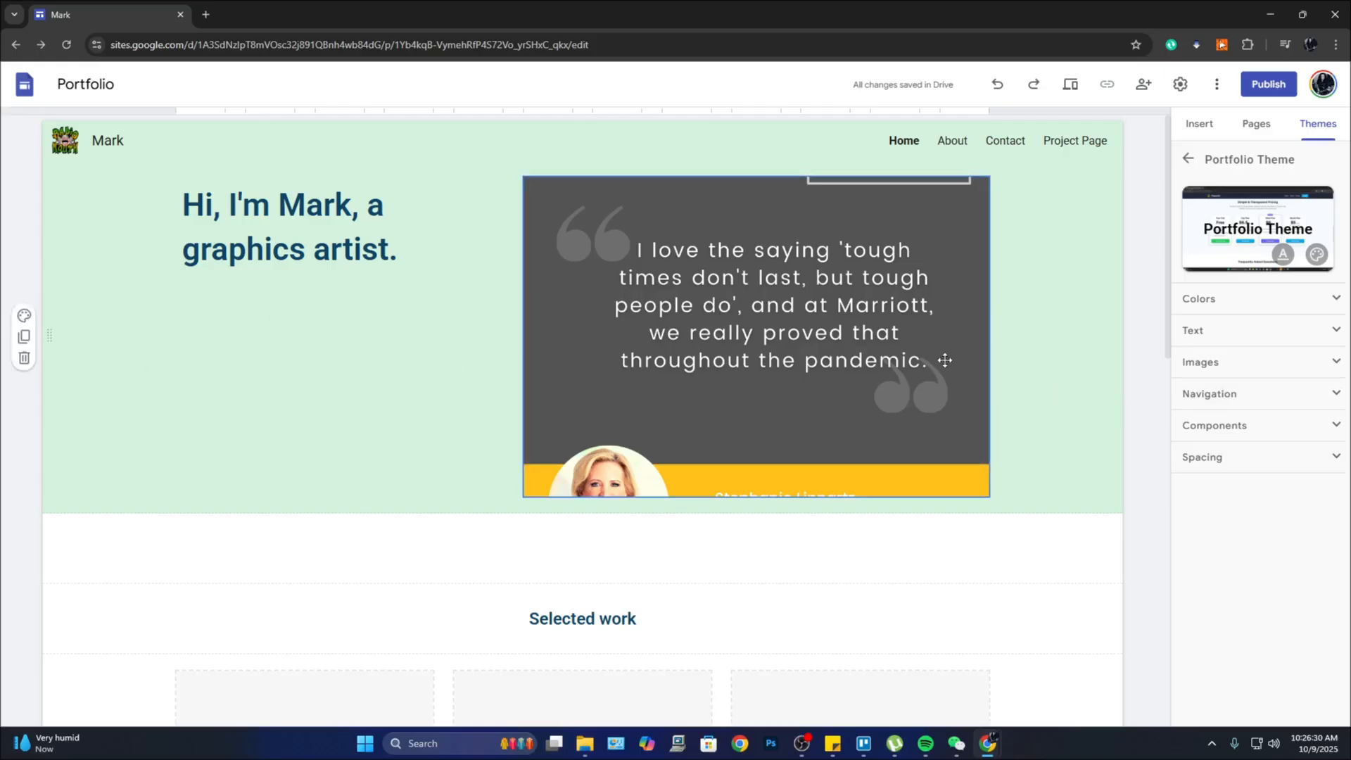
Step: Switch from the Home page to the About page
{"action": "scroll", "coordinate": [944, 359], "scroll_direction": "down", "scroll_amount": 5}
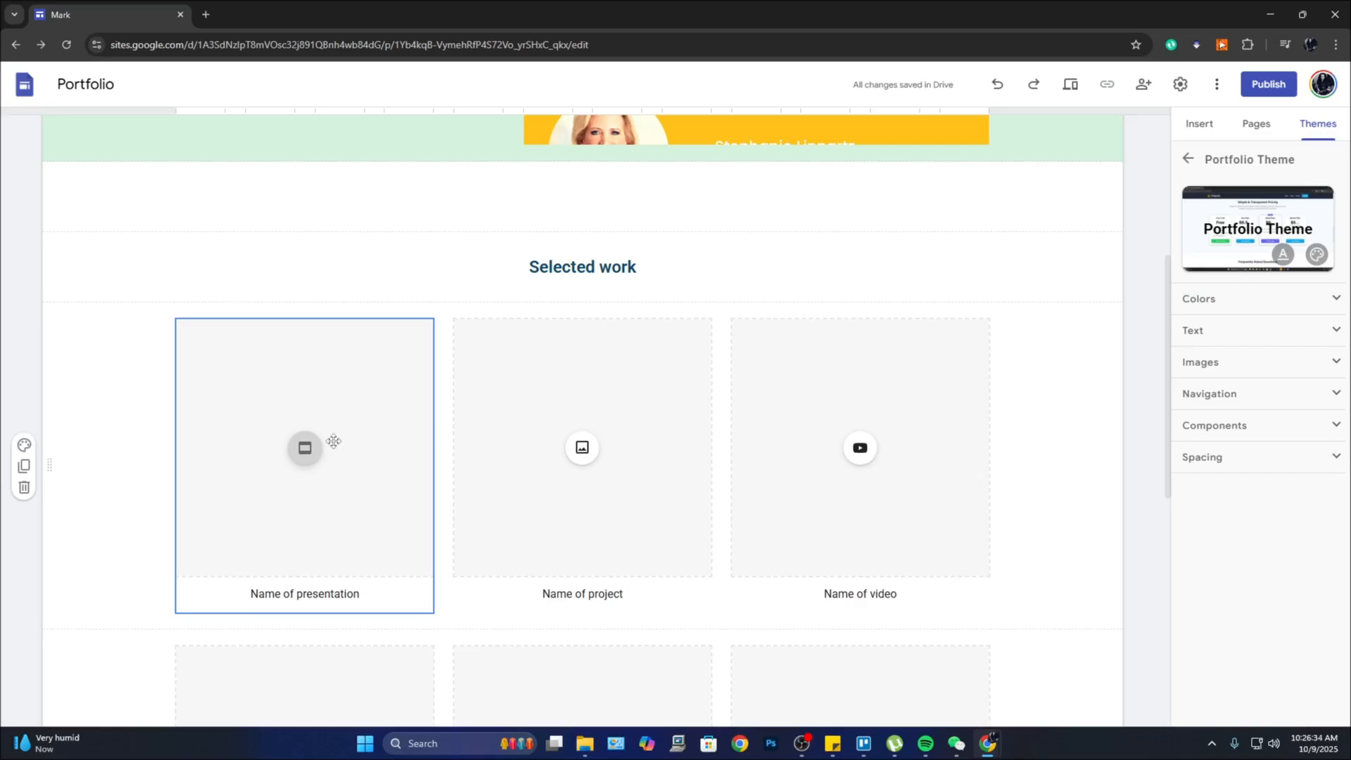
{"action": "scroll", "coordinate": [387, 479], "scroll_direction": "up", "scroll_amount": 5}
{"action": "left_click", "coordinate": [941, 239]}
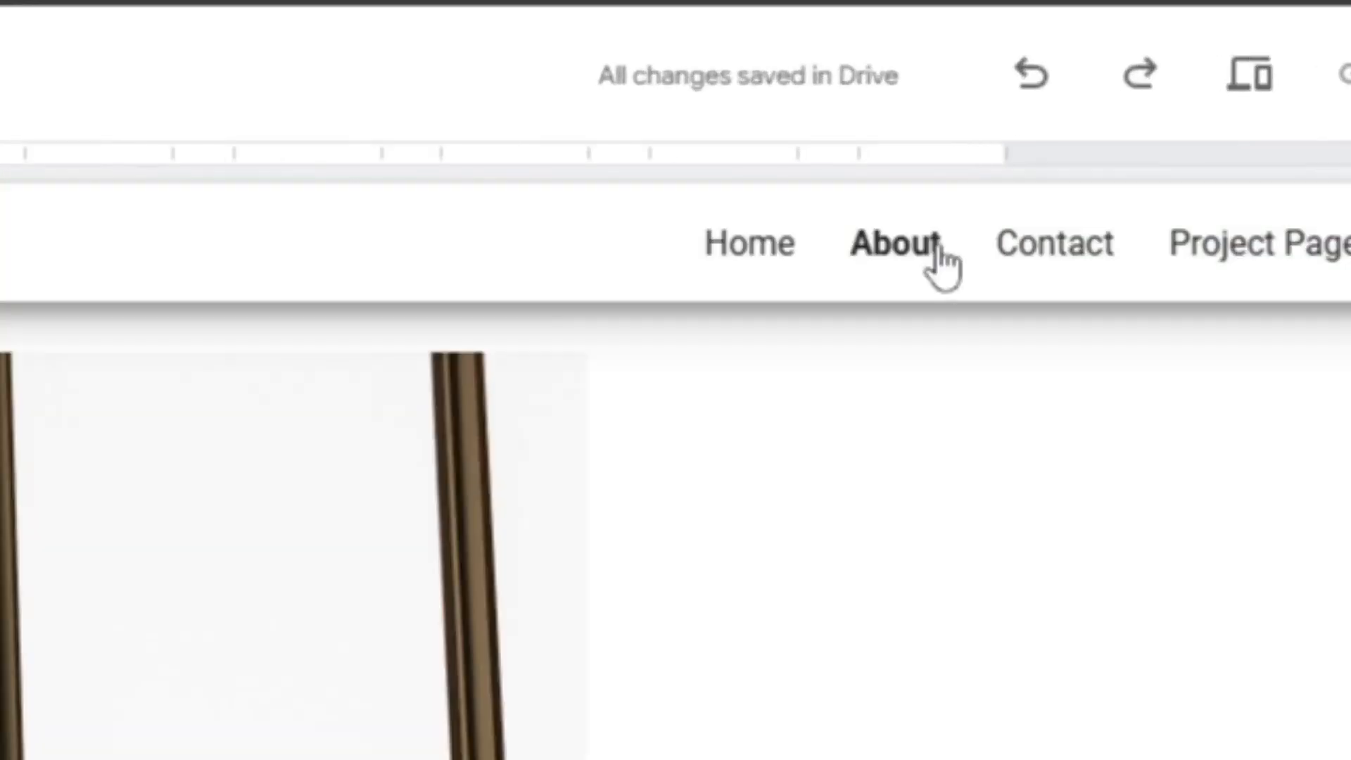
{"action": "scroll", "coordinate": [732, 535], "scroll_direction": "down", "scroll_amount": 4}
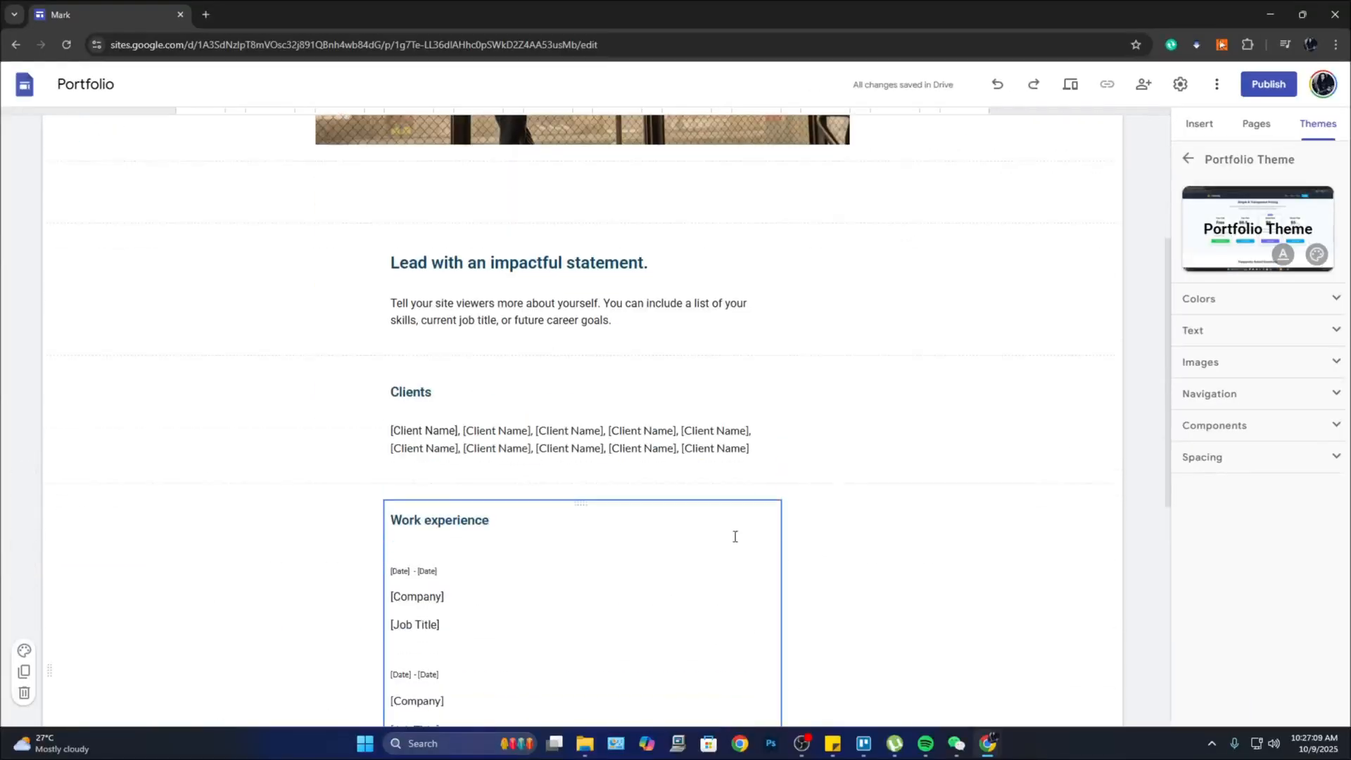
{"action": "scroll", "coordinate": [793, 491], "scroll_direction": "up", "scroll_amount": 4}
Step: Replace the About page's top photo with the uploaded index.jpg YingyuGo screenshot
{"action": "left_click", "coordinate": [767, 340]}
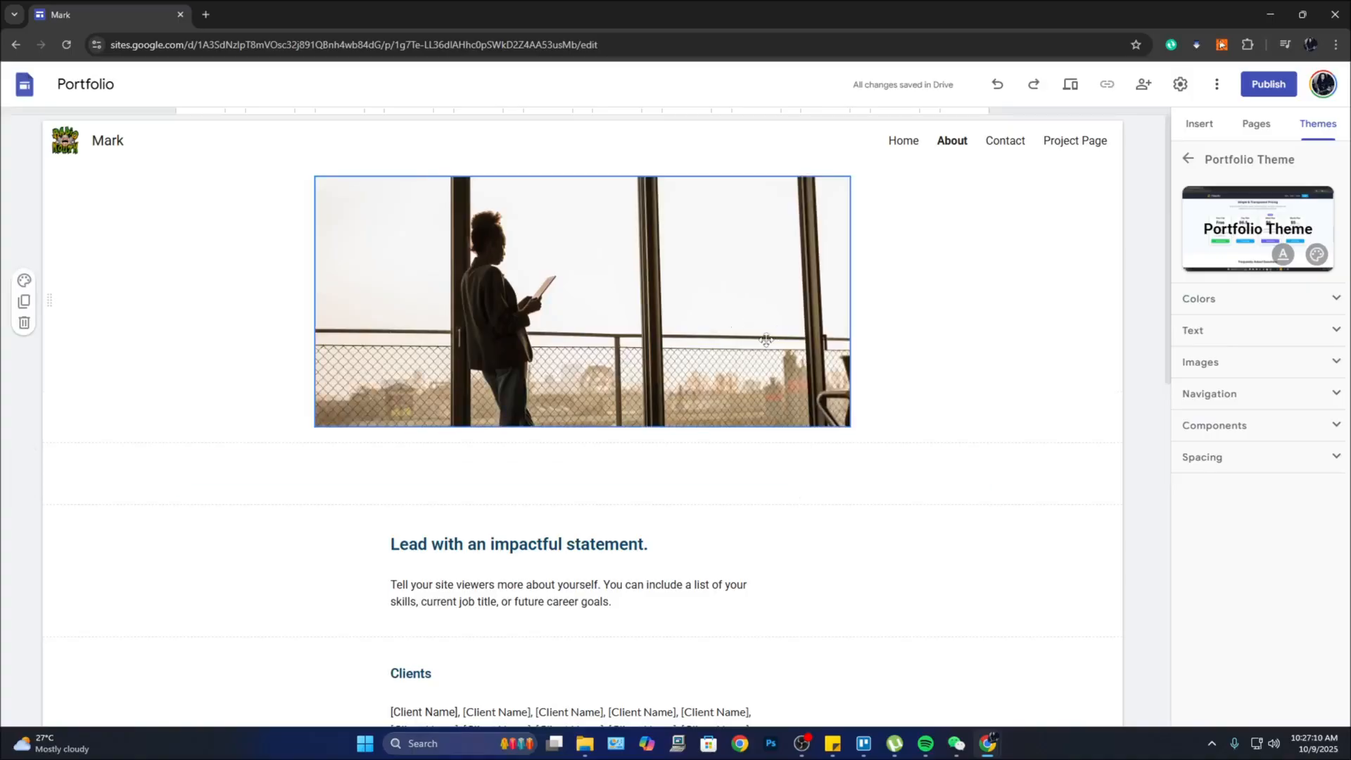
{"action": "left_click", "coordinate": [653, 278]}
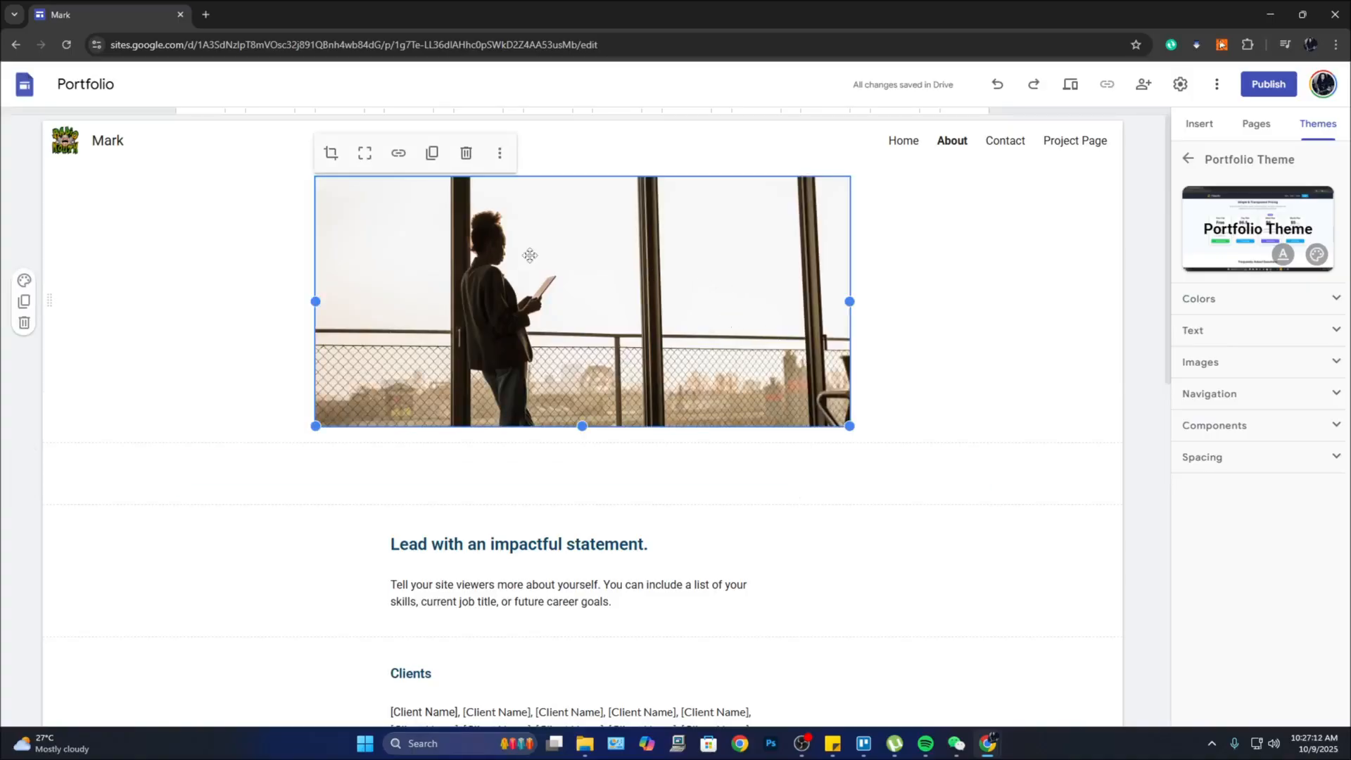
{"action": "left_click", "coordinate": [500, 153]}
{"action": "mouse_move", "coordinate": [508, 201]}
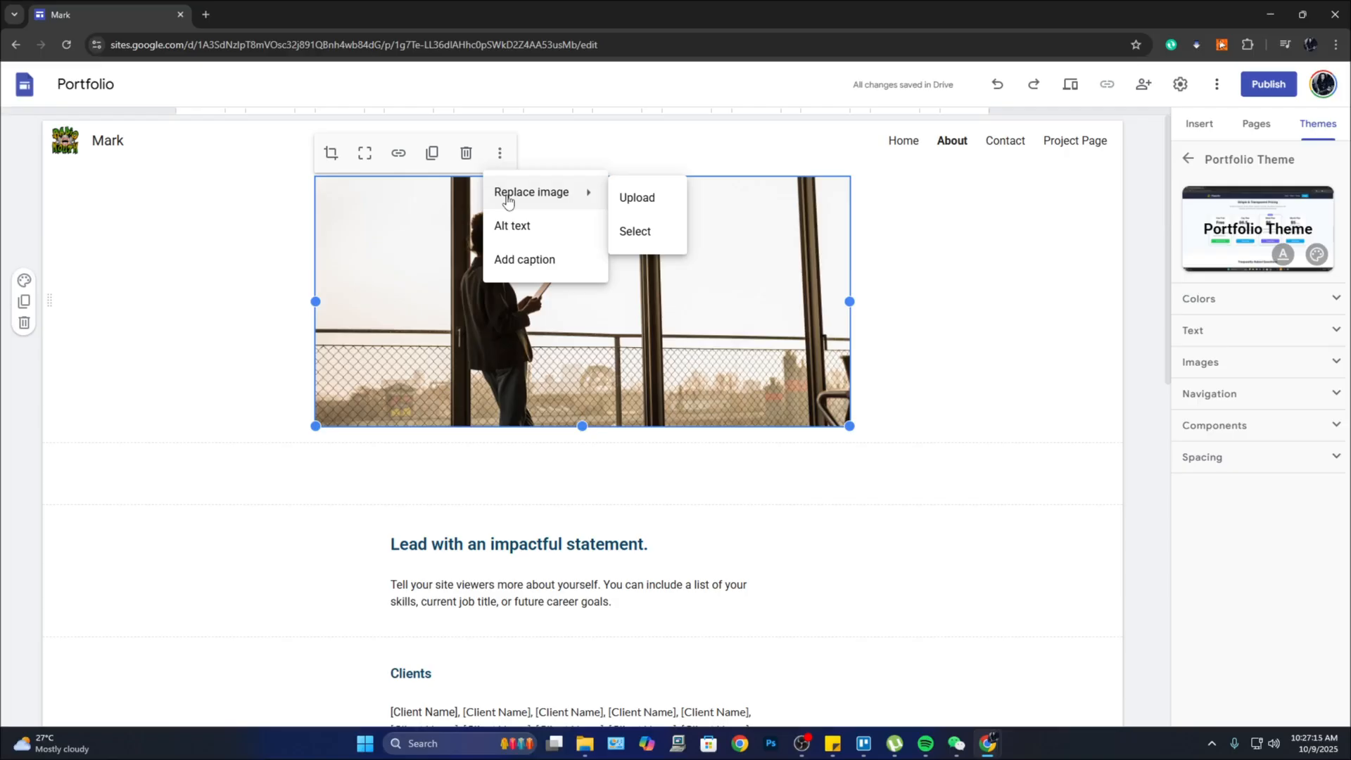
{"action": "left_click", "coordinate": [639, 197]}
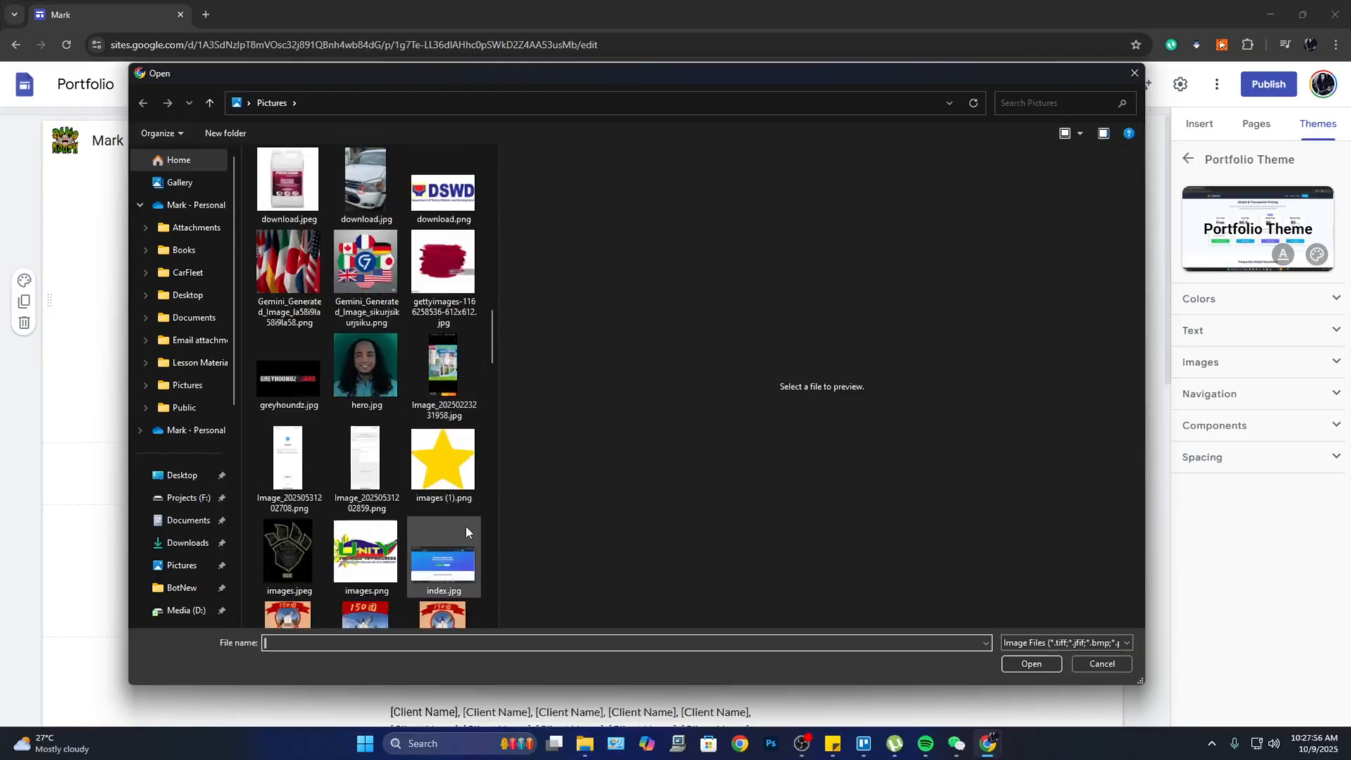
{"action": "left_click", "coordinate": [444, 556]}
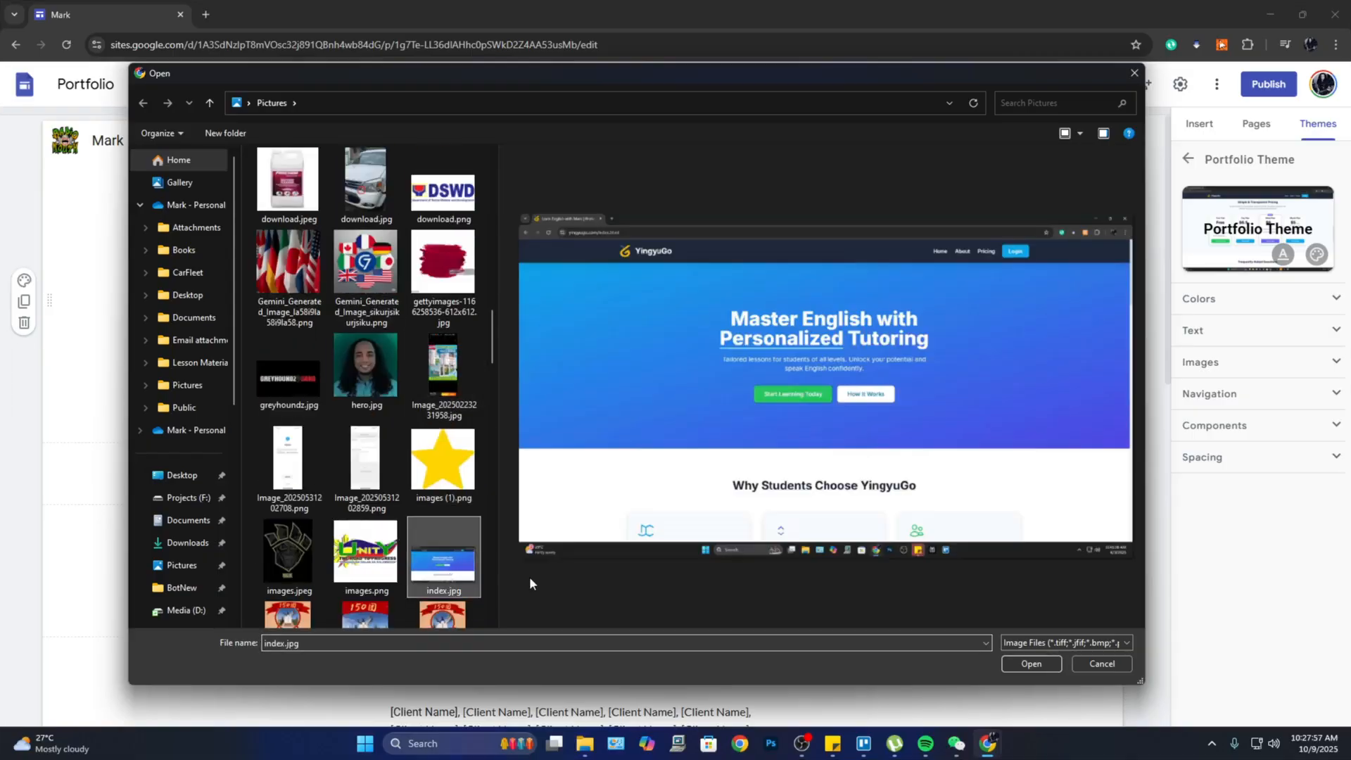
{"action": "left_click", "coordinate": [1032, 664]}
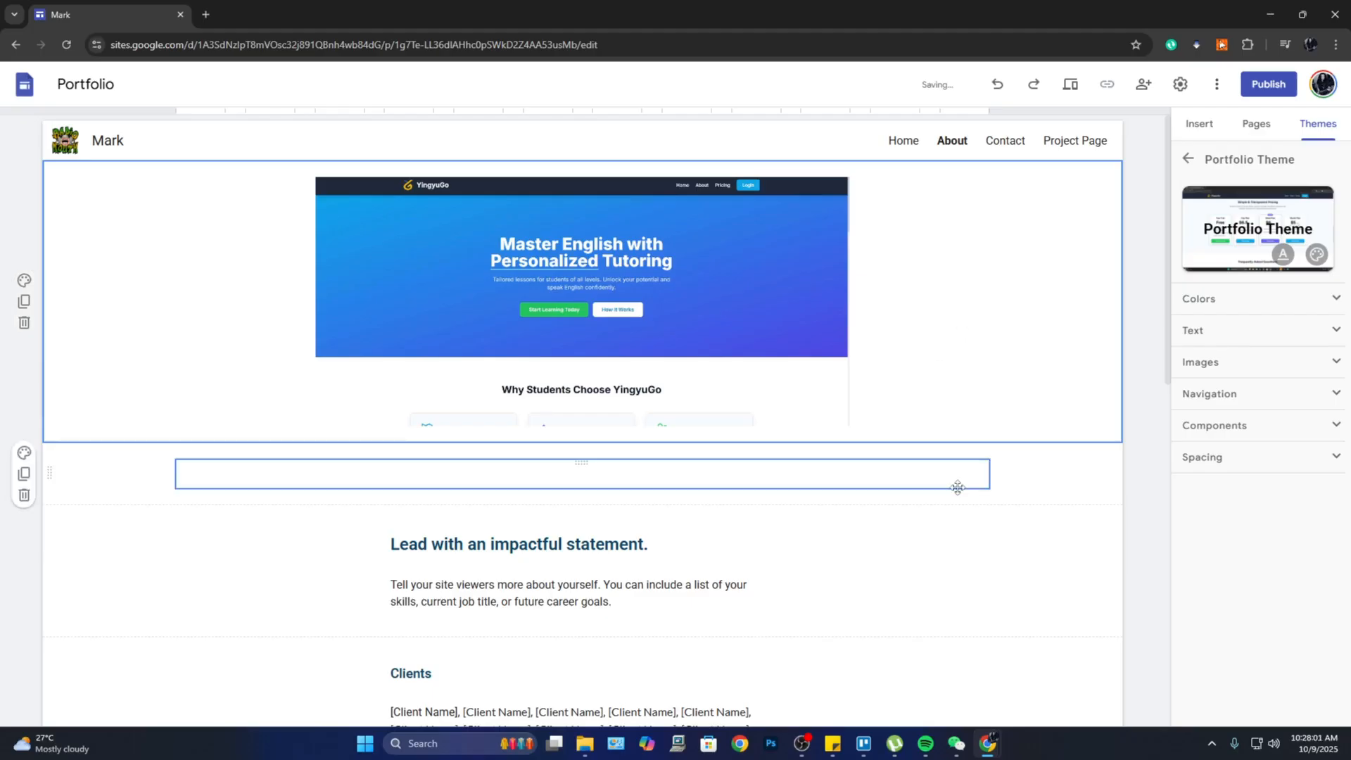
Step: Review the About page content, then switch to the blank Contact page
{"action": "left_click", "coordinate": [1013, 521]}
{"action": "scroll", "coordinate": [605, 296], "scroll_direction": "down", "scroll_amount": 3}
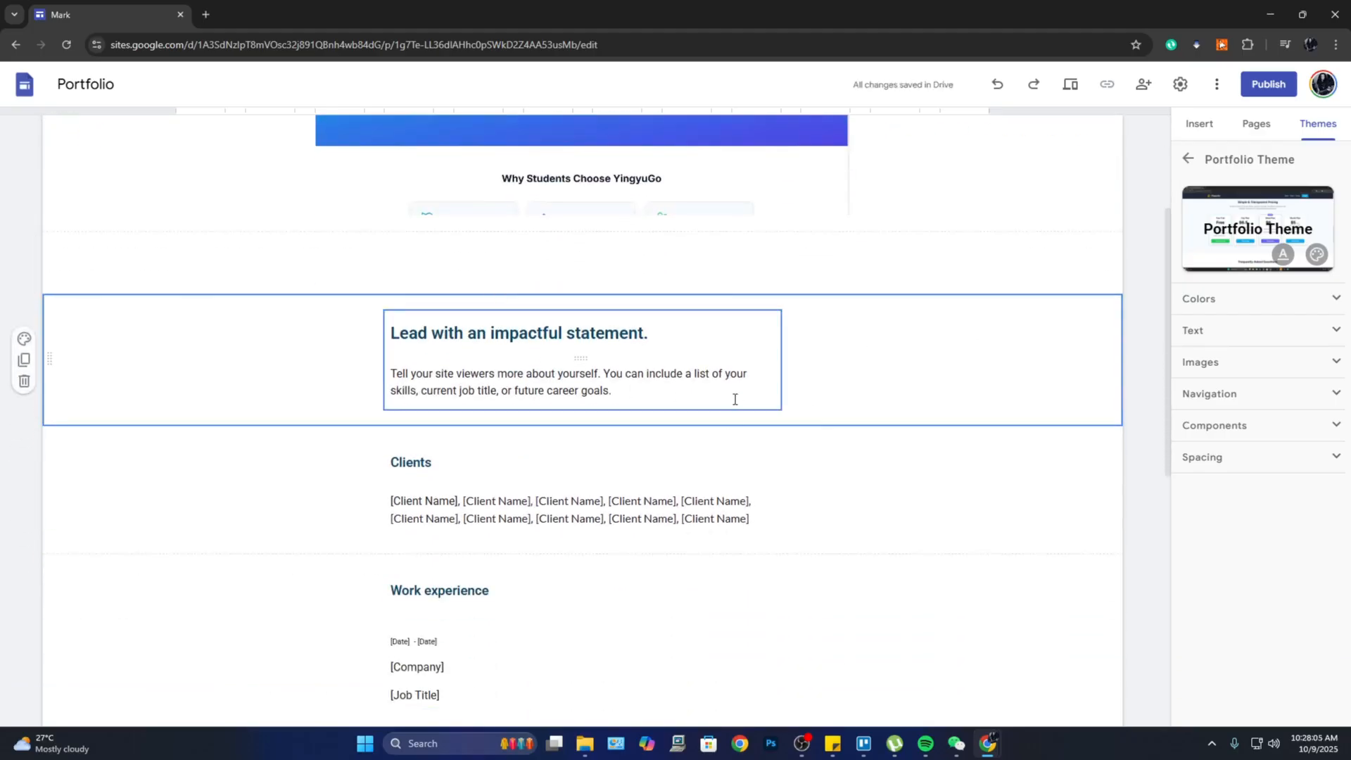
{"action": "scroll", "coordinate": [735, 401], "scroll_direction": "down", "scroll_amount": 6}
{"action": "scroll", "coordinate": [757, 387], "scroll_direction": "down", "scroll_amount": 2}
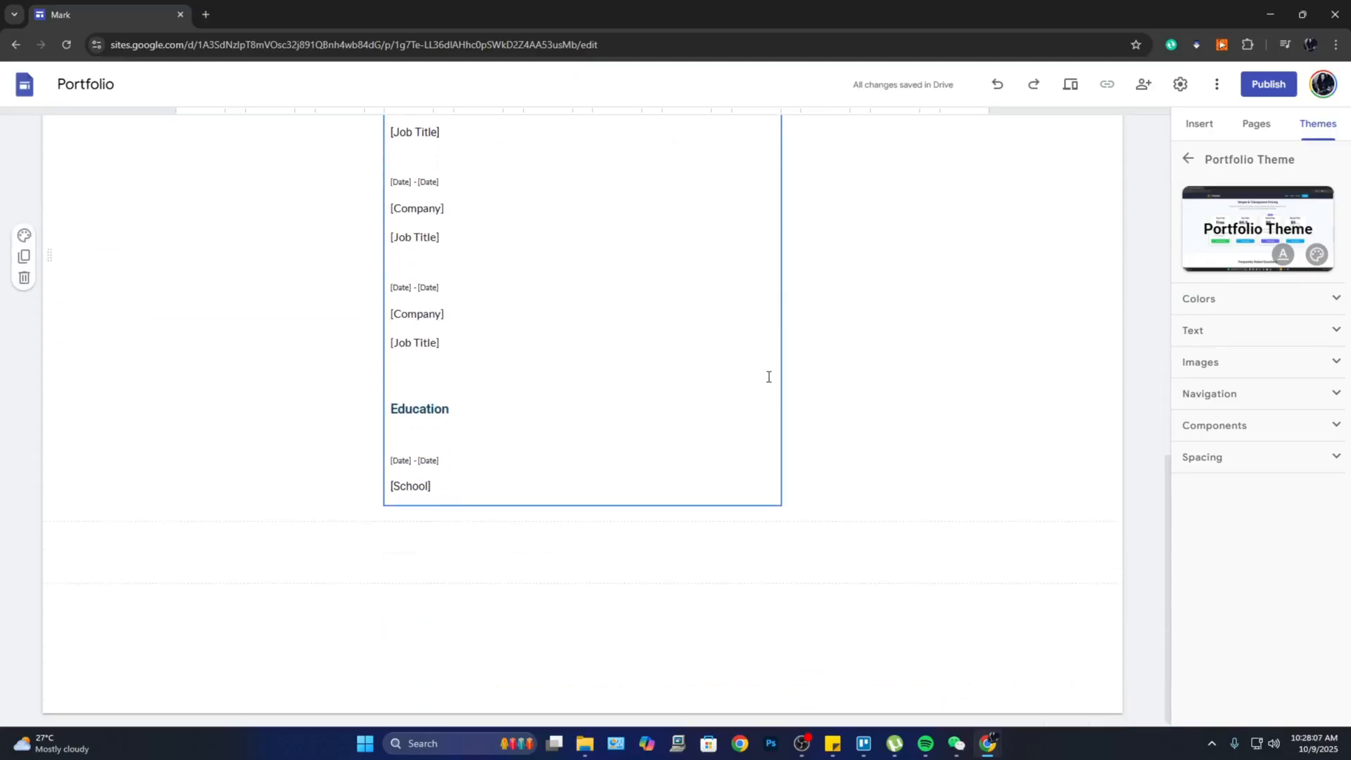
{"action": "scroll", "coordinate": [766, 380], "scroll_direction": "up", "scroll_amount": 10}
{"action": "scroll", "coordinate": [767, 385], "scroll_direction": "up", "scroll_amount": 1}
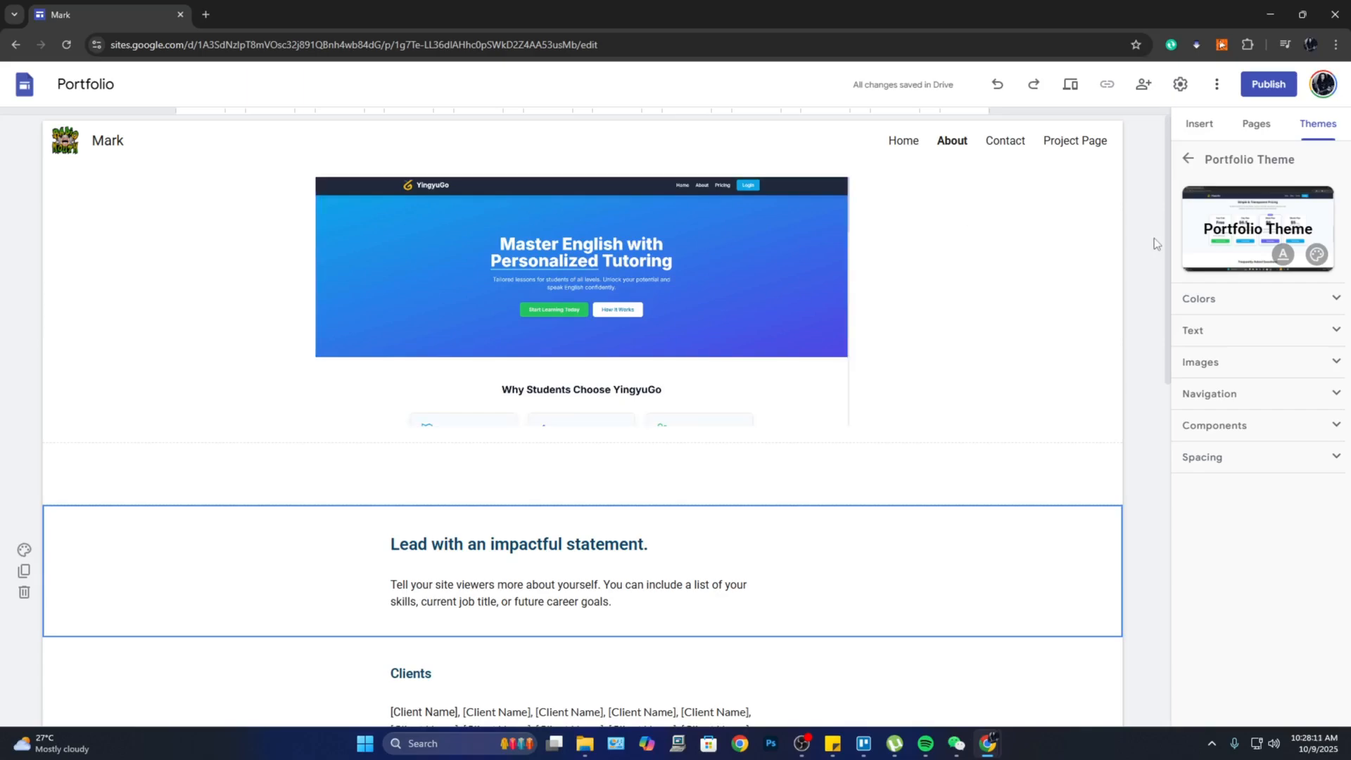
{"action": "scroll", "coordinate": [926, 401], "scroll_direction": "down", "scroll_amount": 10}
{"action": "scroll", "coordinate": [926, 415], "scroll_direction": "up", "scroll_amount": 10}
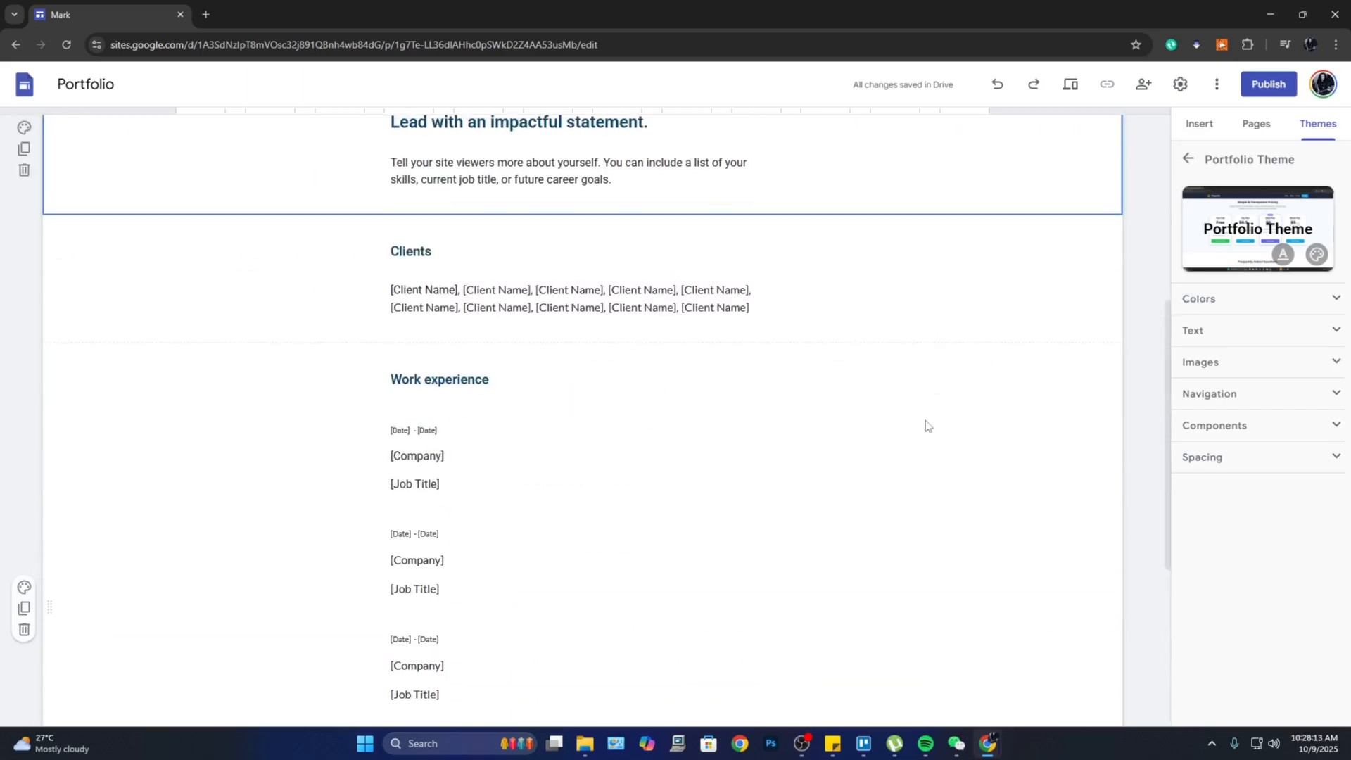
{"action": "left_click", "coordinate": [1008, 146]}
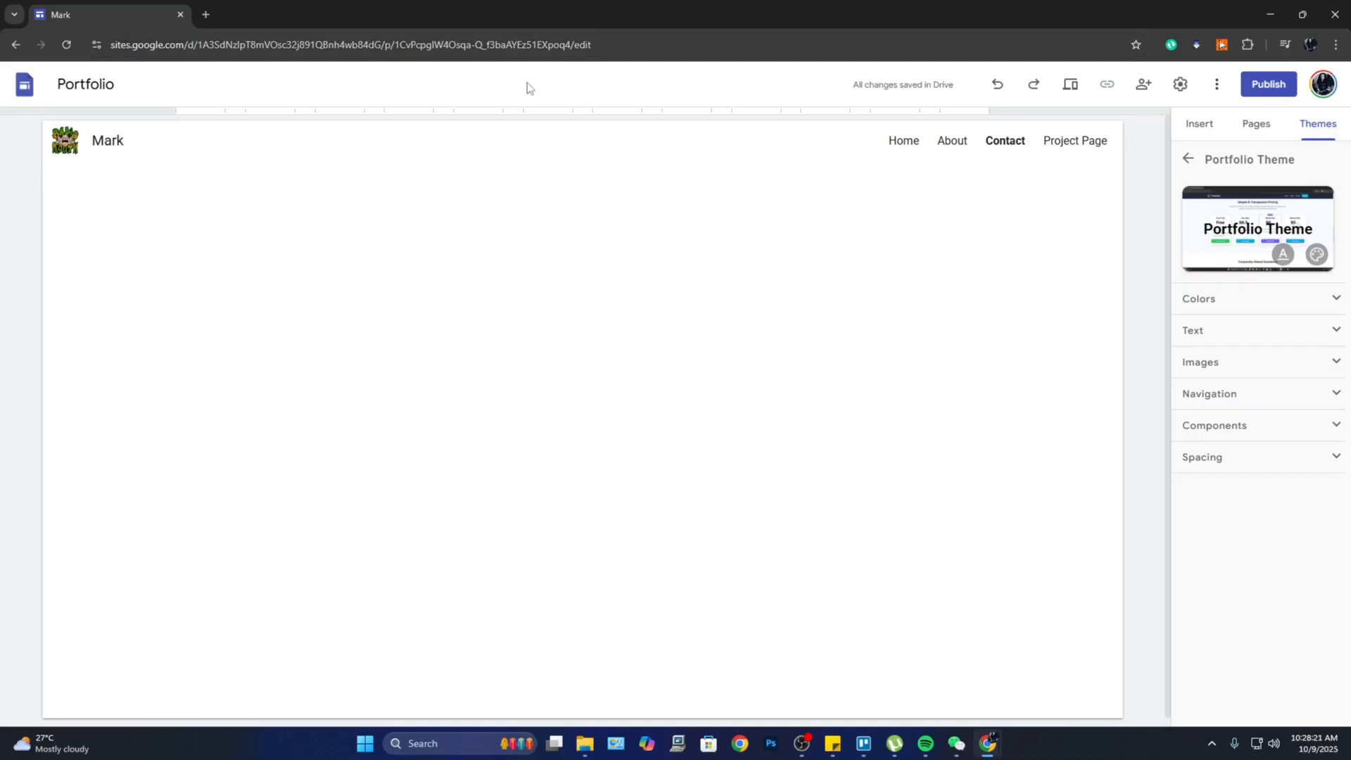
Step: Add a text box with the heading 'Contact me here' to the Contact page
{"action": "left_click", "coordinate": [1200, 124]}
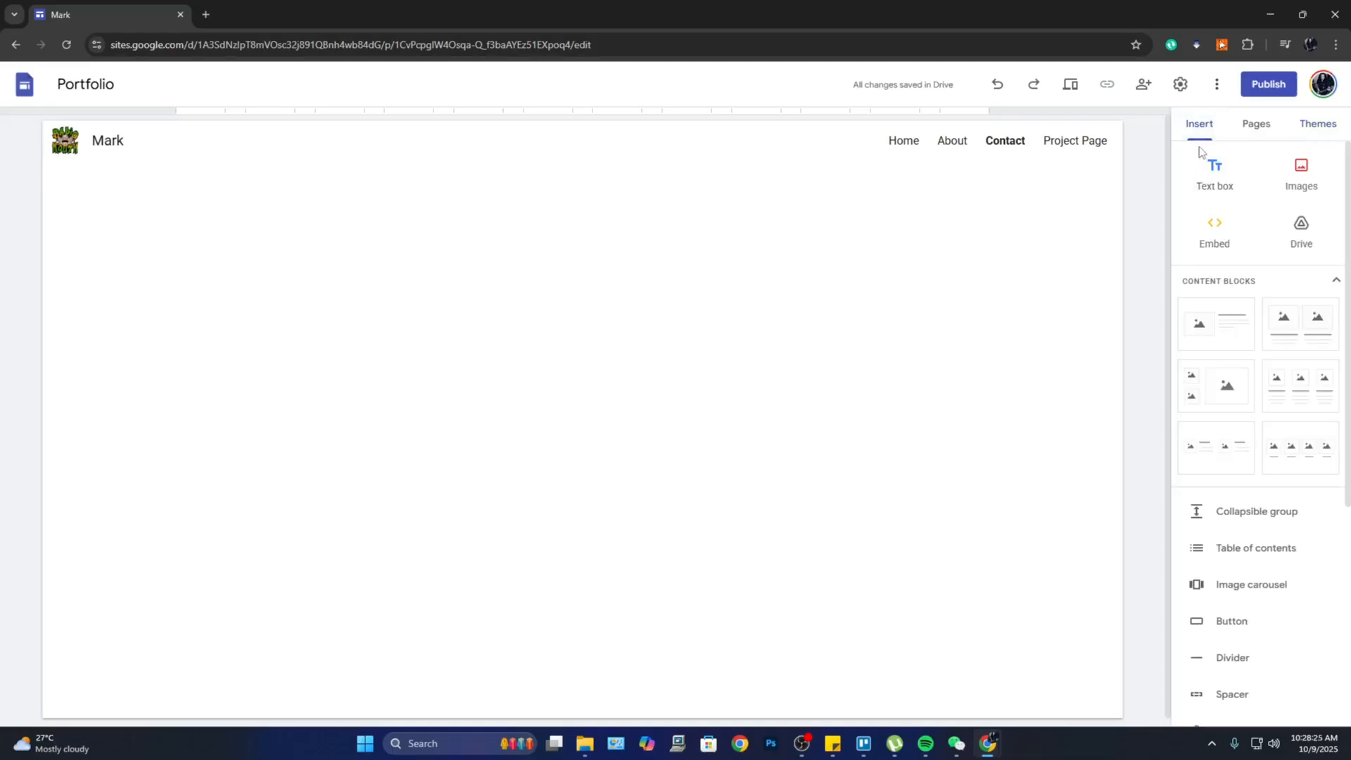
{"action": "left_click", "coordinate": [1214, 189]}
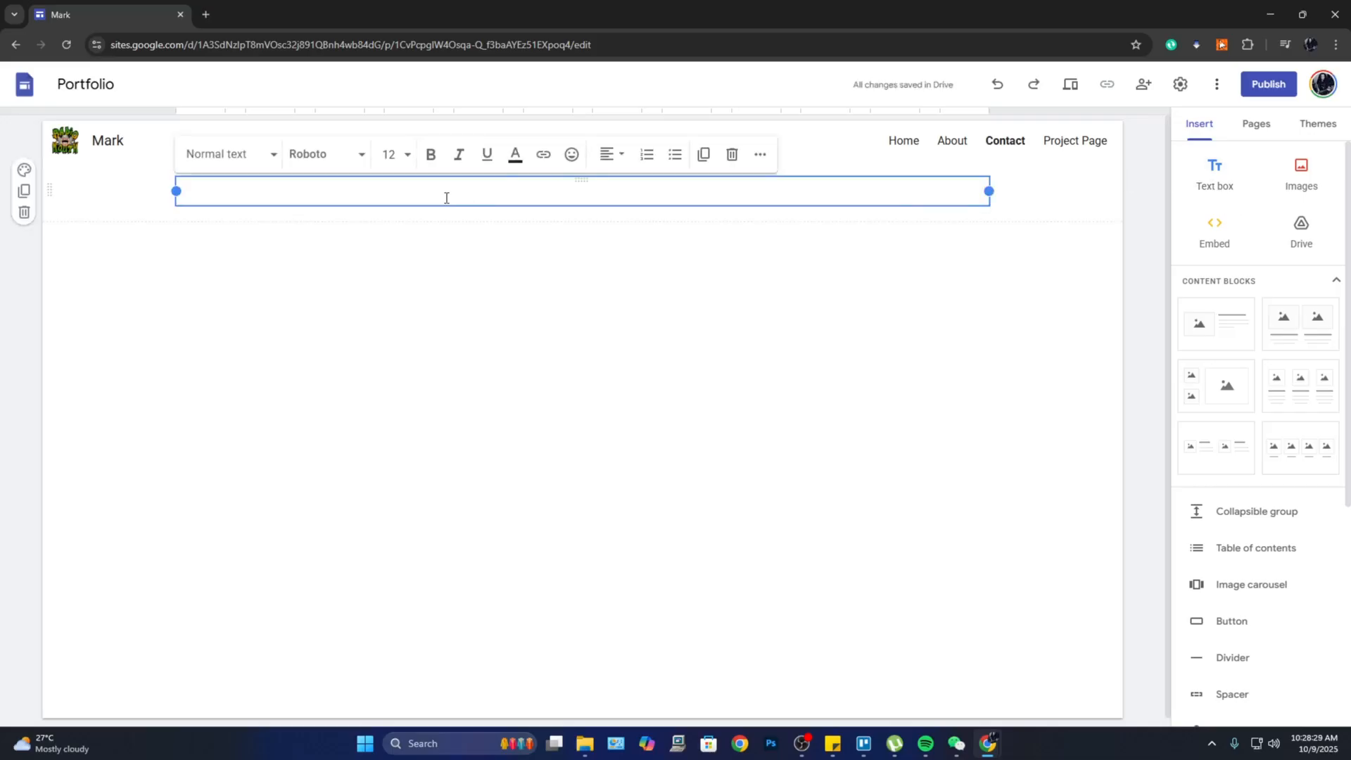
{"action": "type", "text": "Contact me here"}
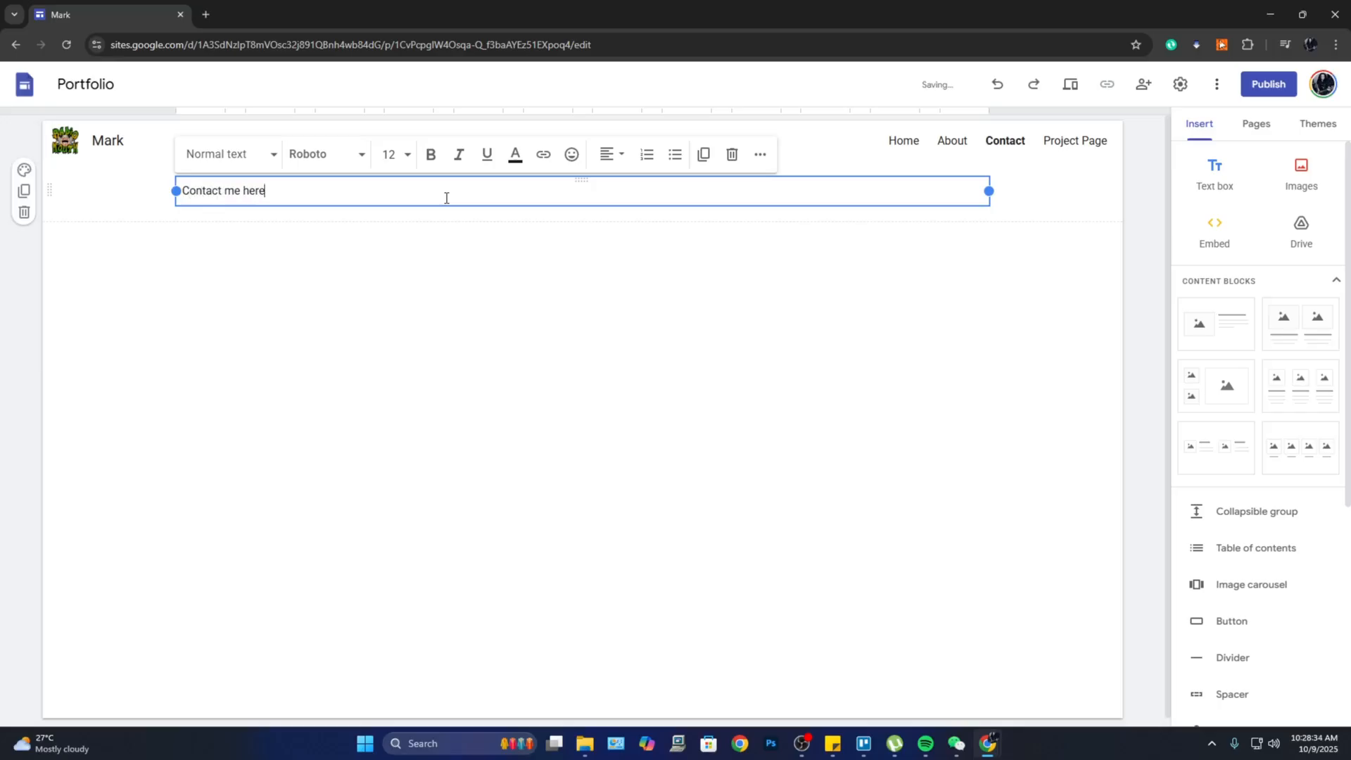
{"action": "left_click", "coordinate": [824, 448]}
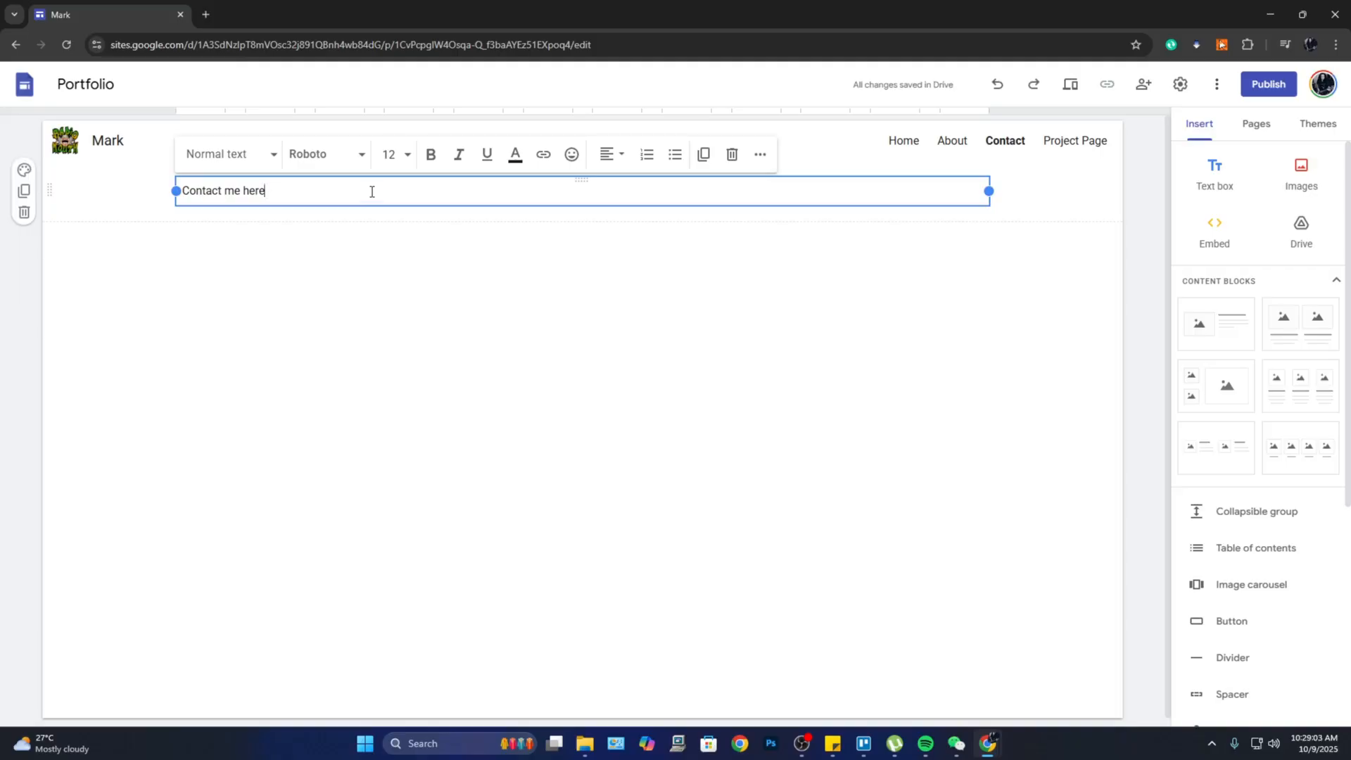
Step: Make the heading 48 pt and centred, and give its section the Style 3 background
{"action": "key", "text": "ctrl+a"}
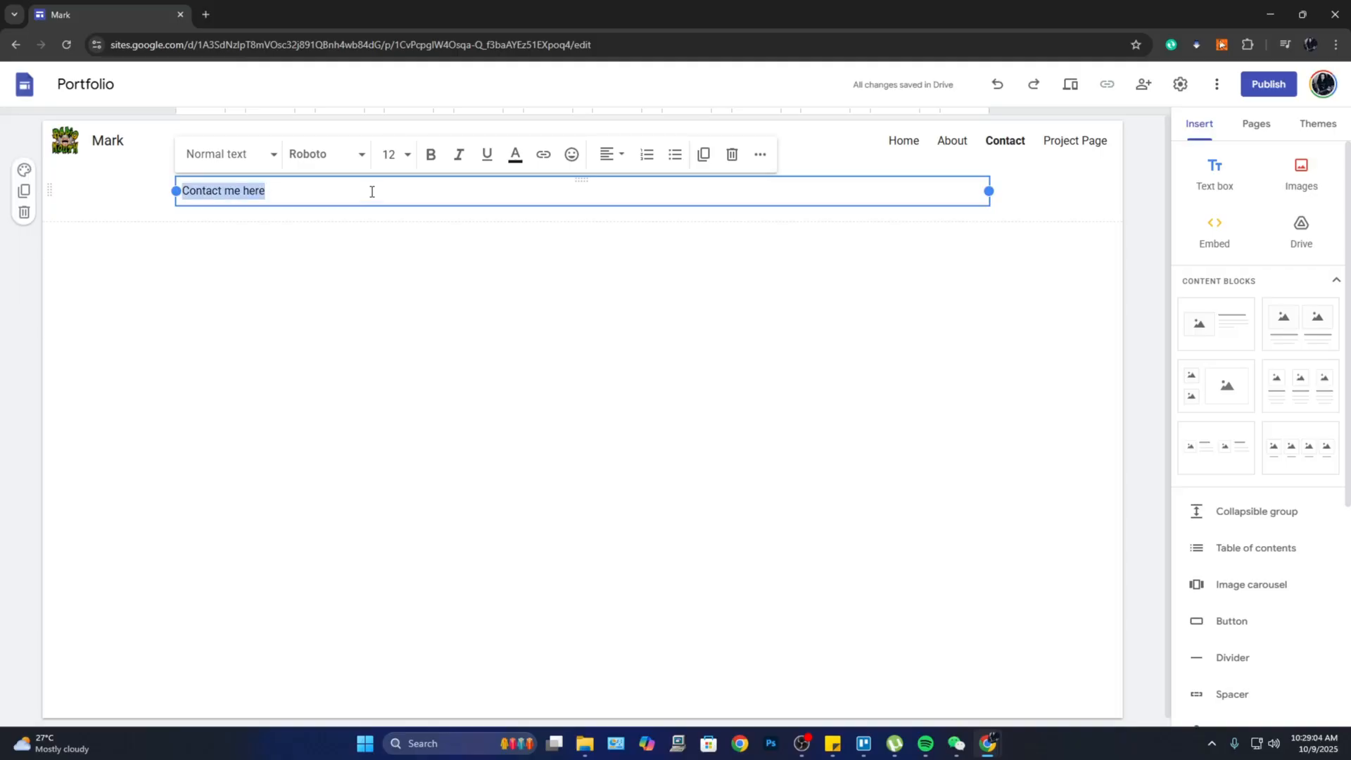
{"action": "left_click", "coordinate": [406, 161]}
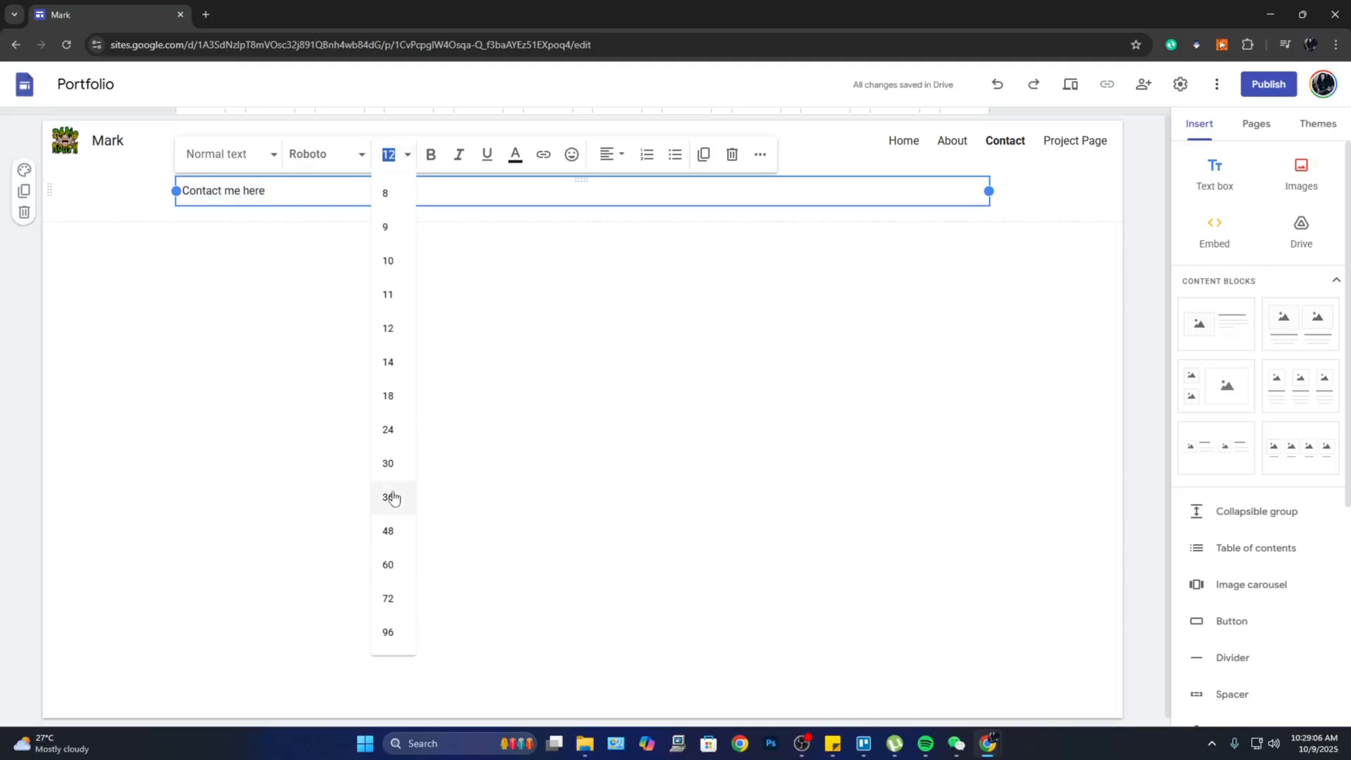
{"action": "left_click", "coordinate": [387, 532]}
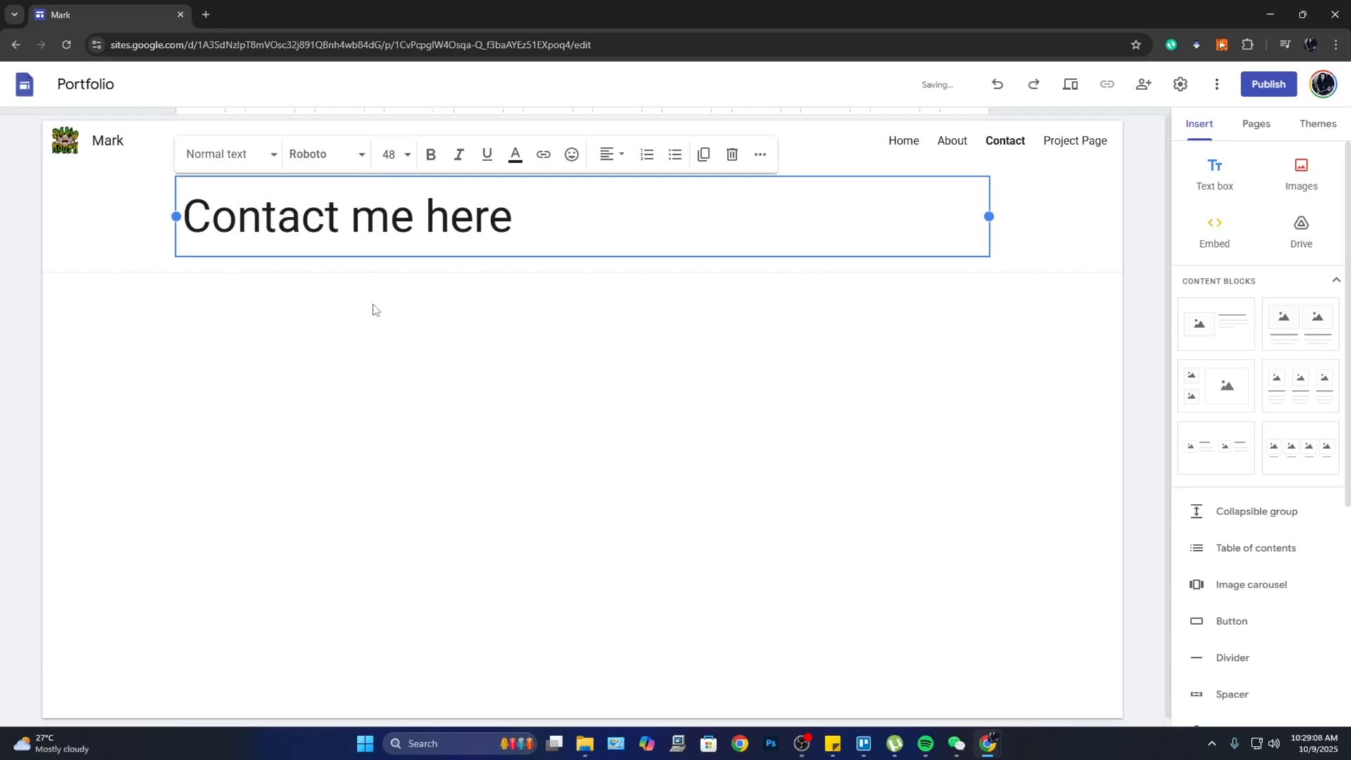
{"action": "left_click", "coordinate": [604, 161]}
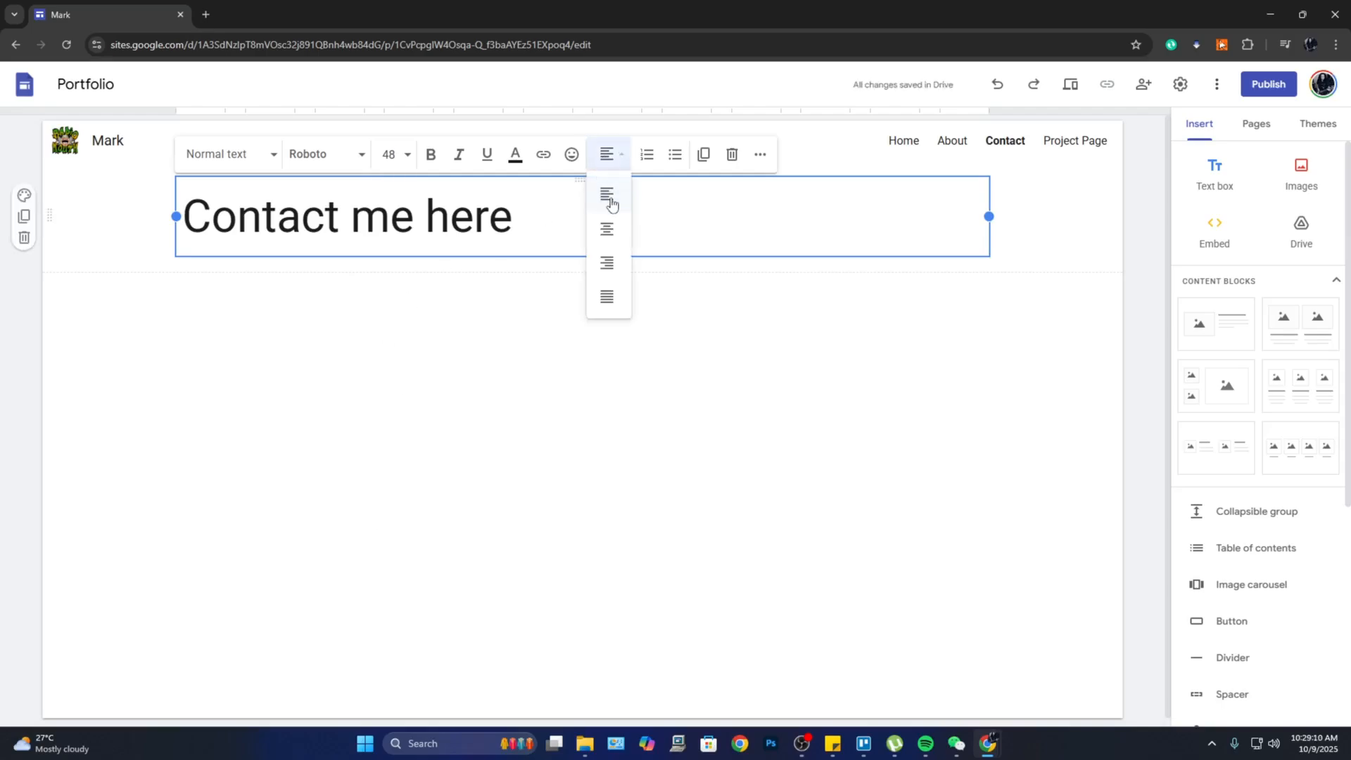
{"action": "left_click", "coordinate": [605, 227]}
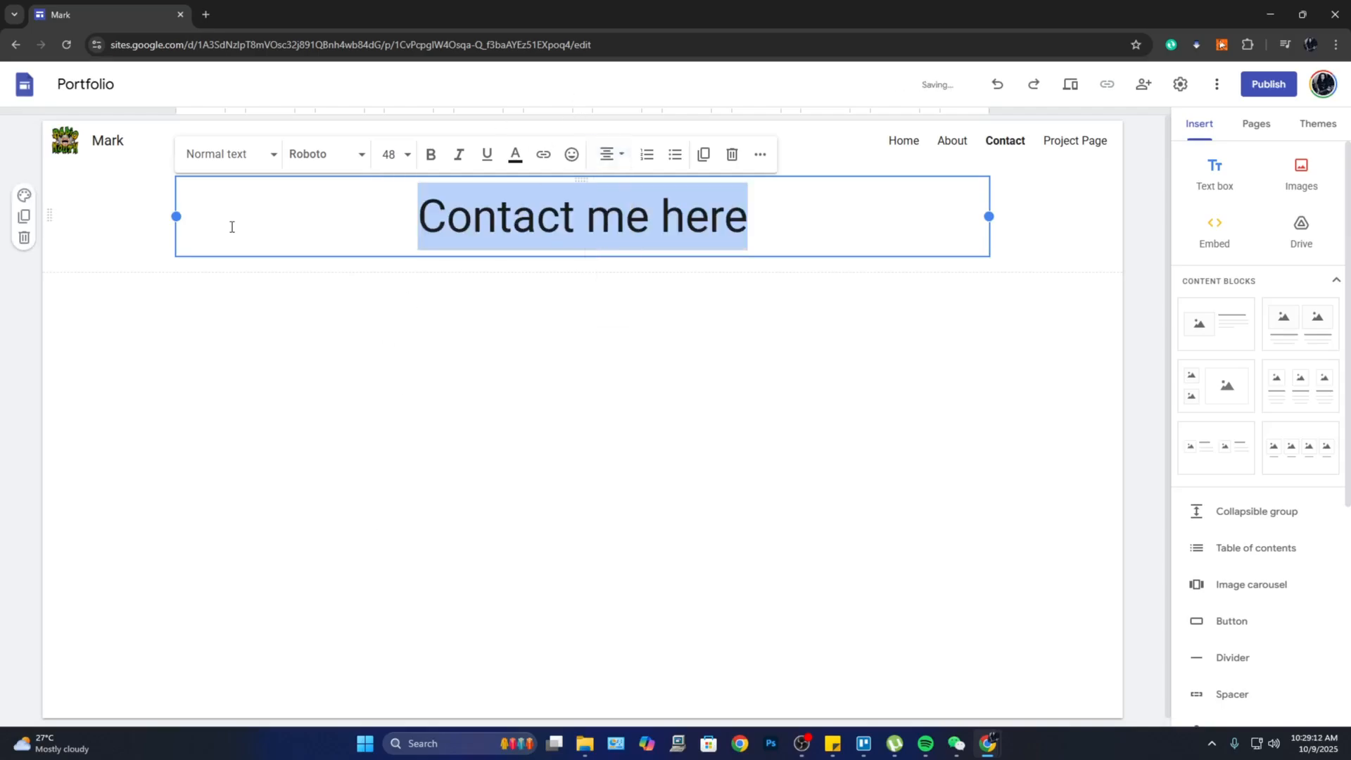
{"action": "left_click", "coordinate": [25, 196]}
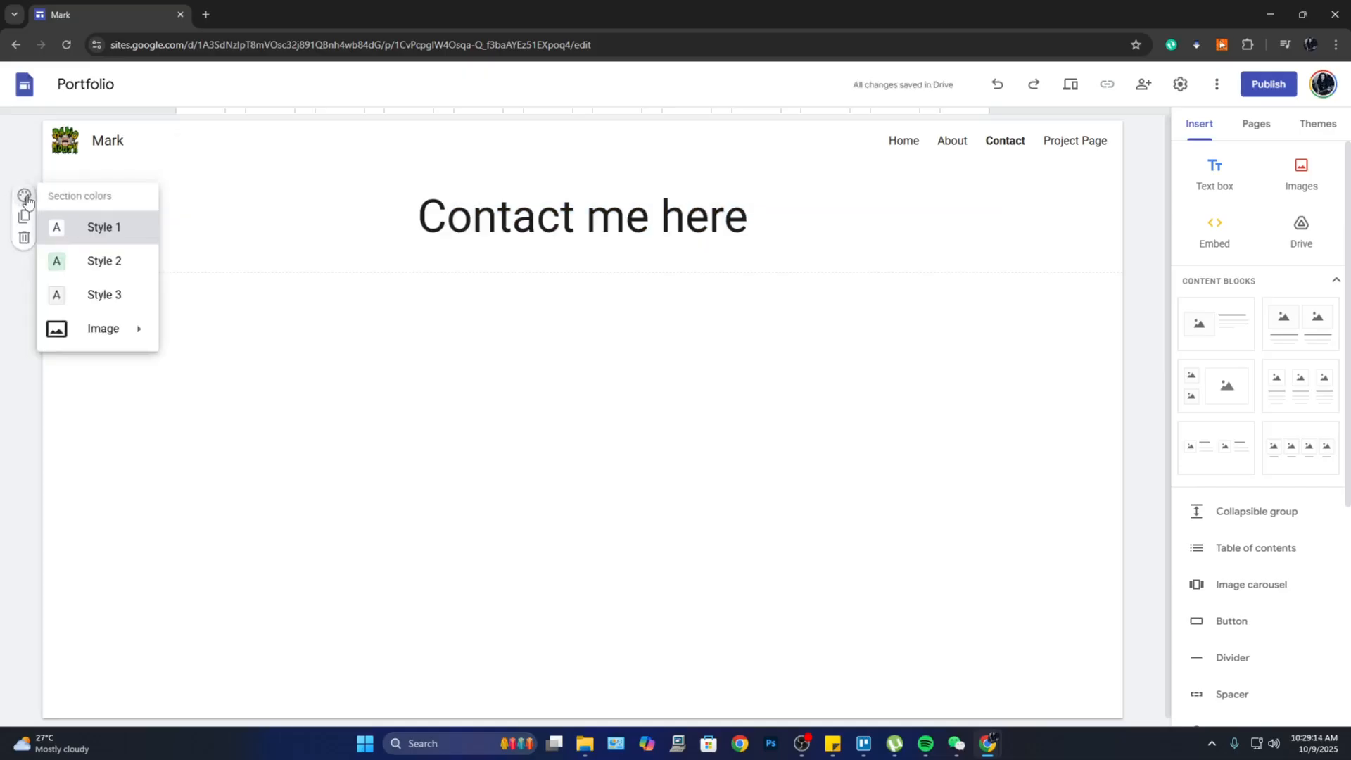
{"action": "left_click", "coordinate": [78, 303]}
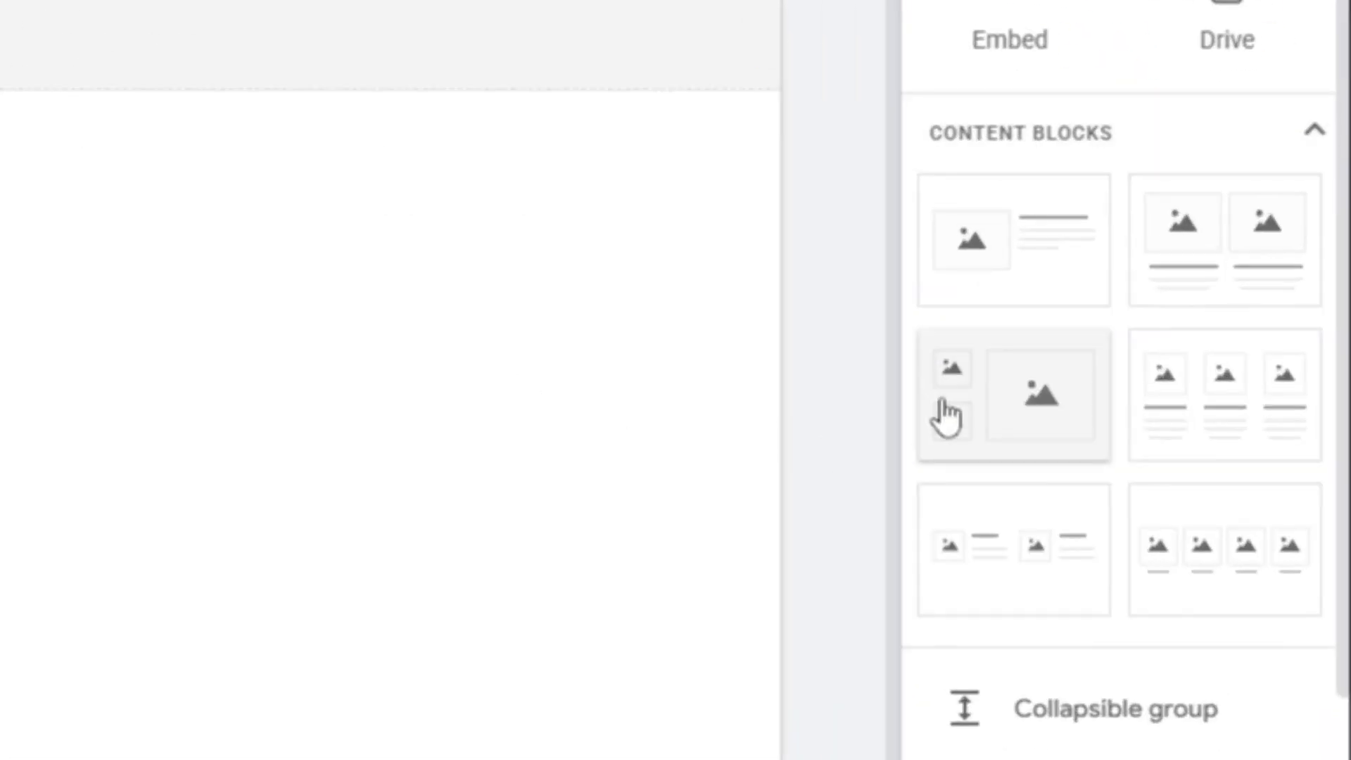
Step: Add an image-and-text block below the heading, filled with the Canva desktop mockup image
{"action": "left_click", "coordinate": [1046, 280]}
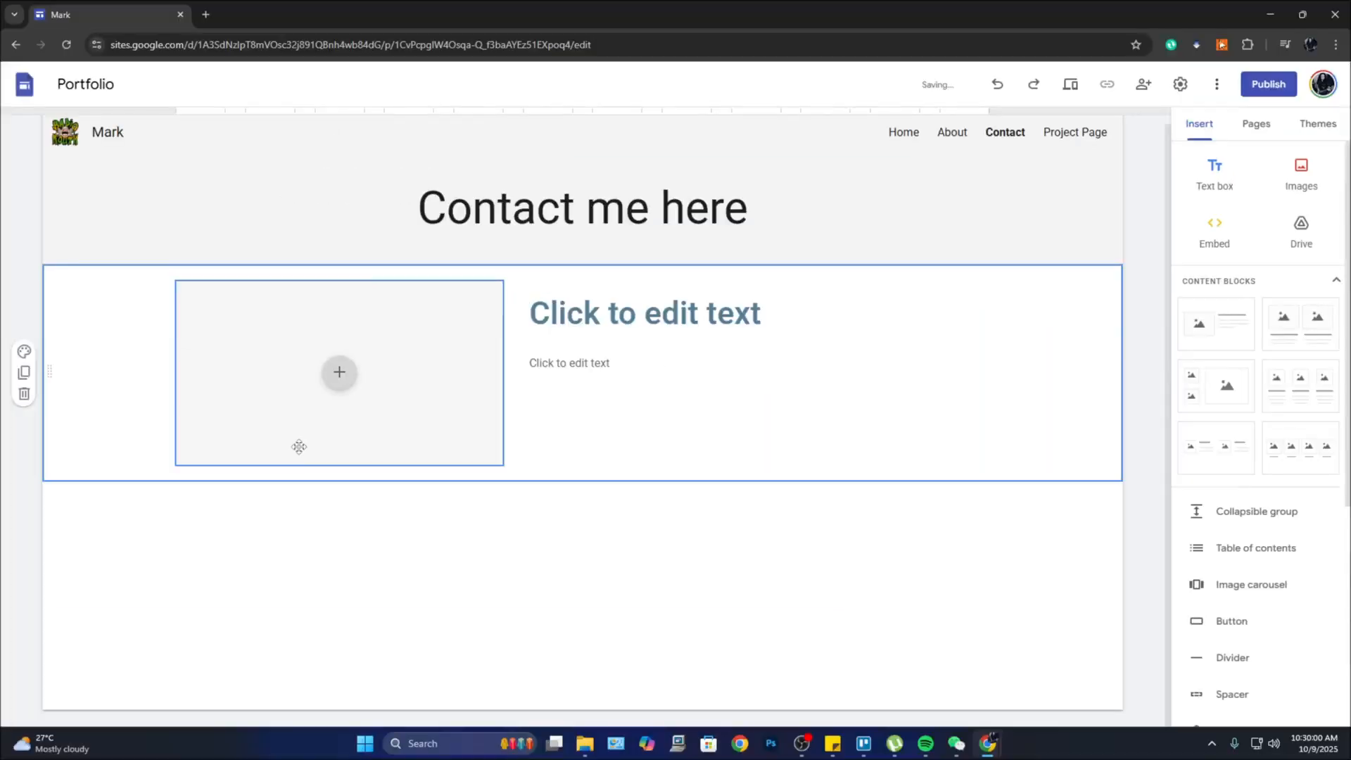
{"action": "left_click", "coordinate": [339, 388]}
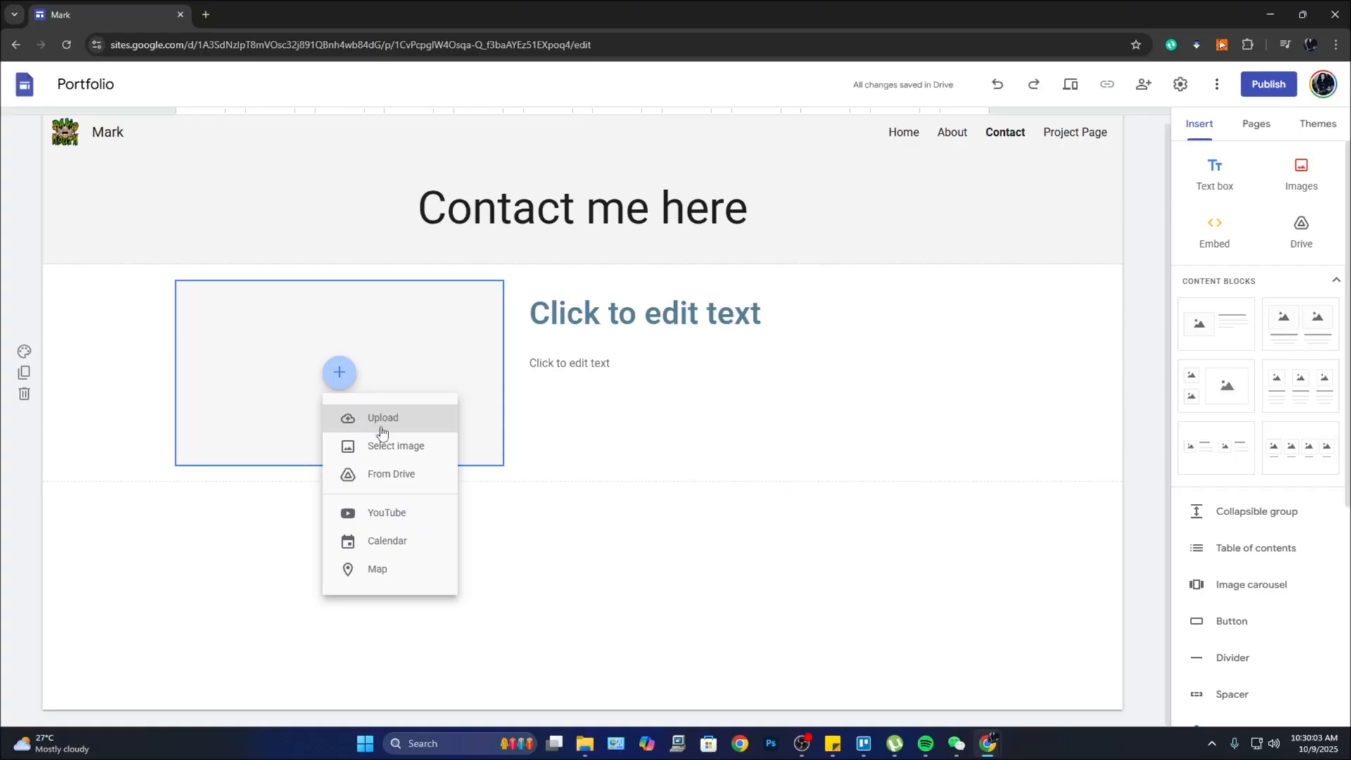
{"action": "left_click", "coordinate": [420, 446]}
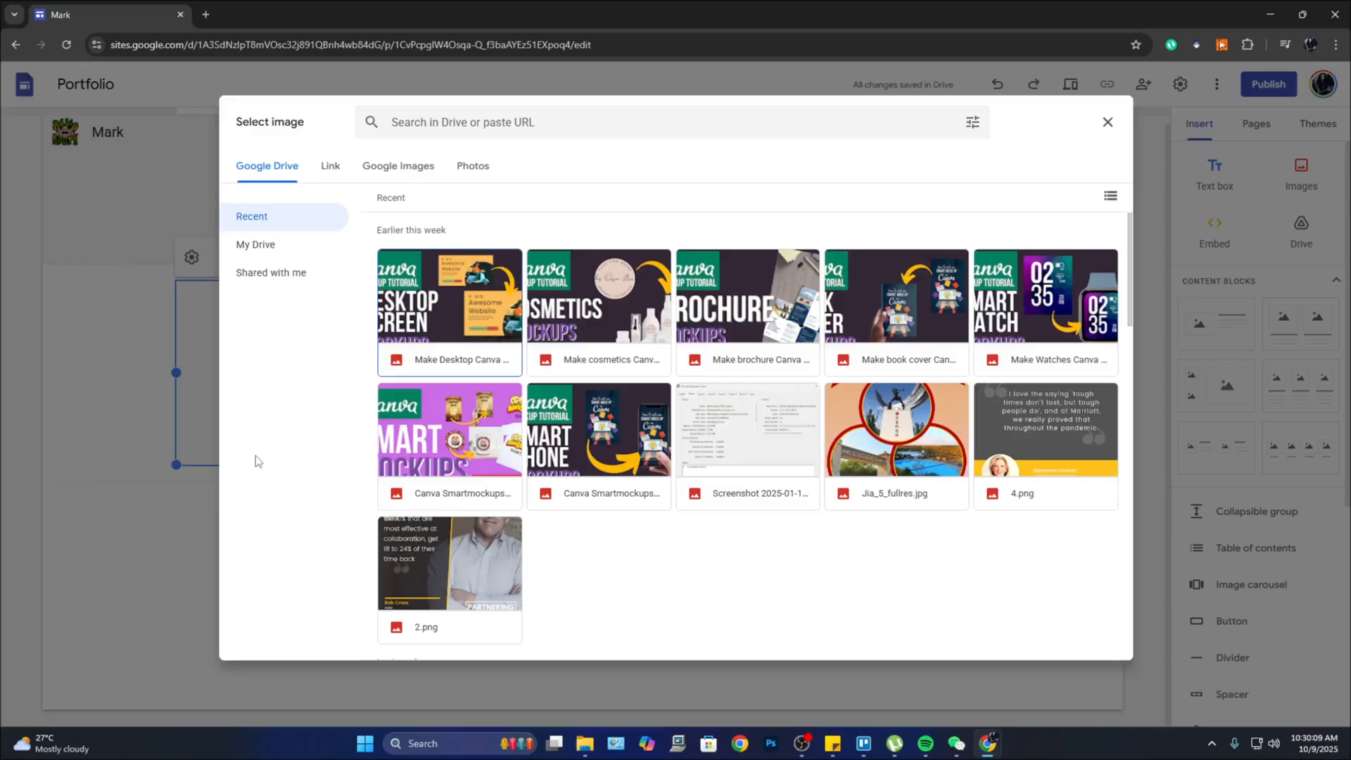
{"action": "left_click", "coordinate": [454, 308]}
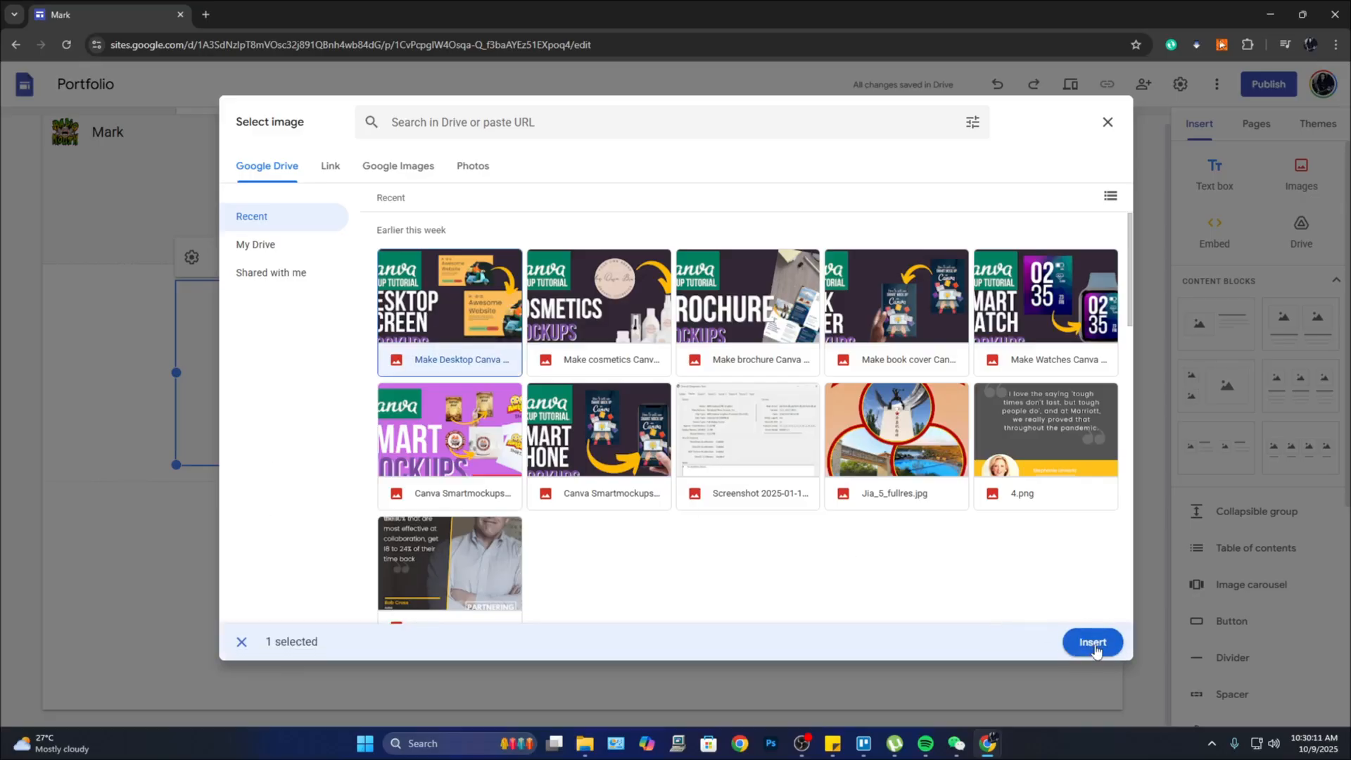
{"action": "left_click", "coordinate": [1093, 643]}
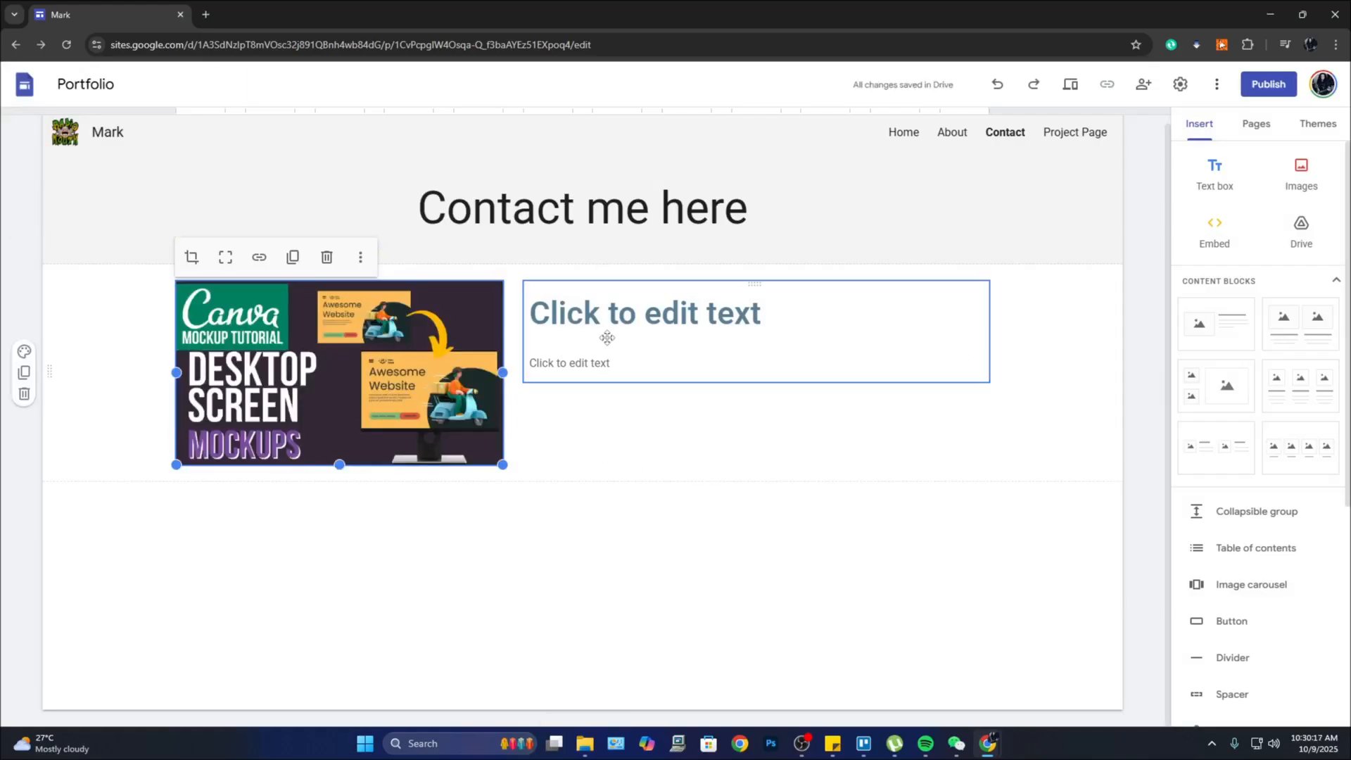
{"action": "left_click", "coordinate": [676, 326]}
Step: Enter the owner's name as the title, with e-mail and phone number lines below
{"action": "type", "text": "Ma"}
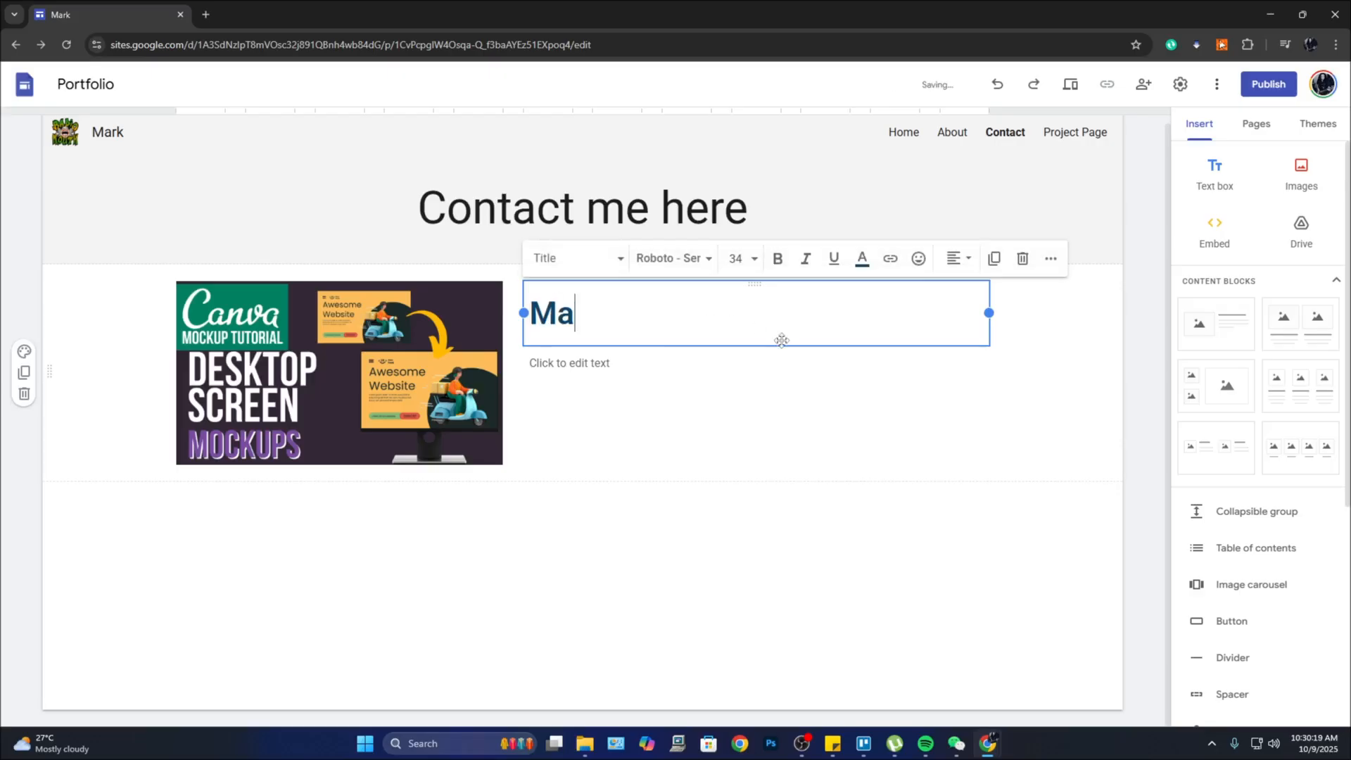
{"action": "type", "text": "rk Sa"}
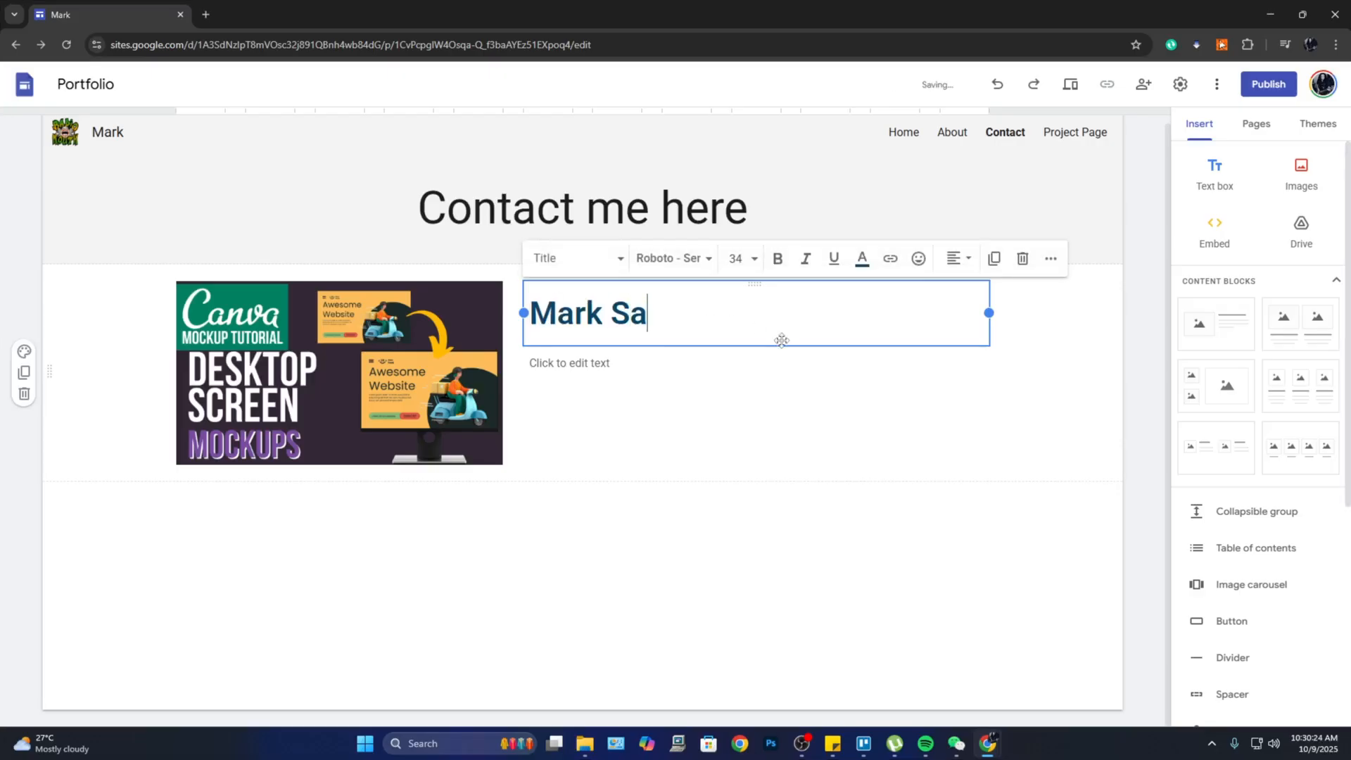
{"action": "type", "text": "mple"}
{"action": "left_click", "coordinate": [782, 363]}
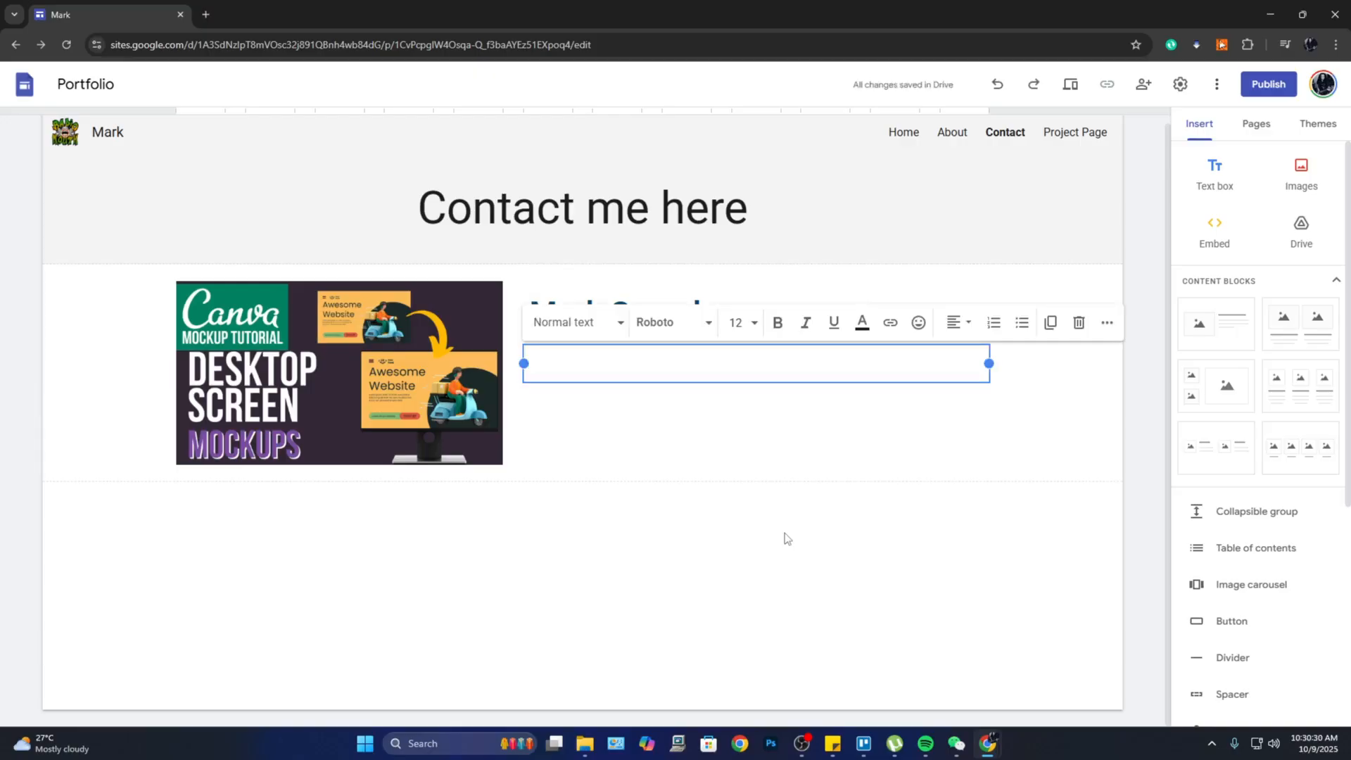
{"action": "type", "text": "e"}
{"action": "type", "text": "mail: mark@sample.com"}
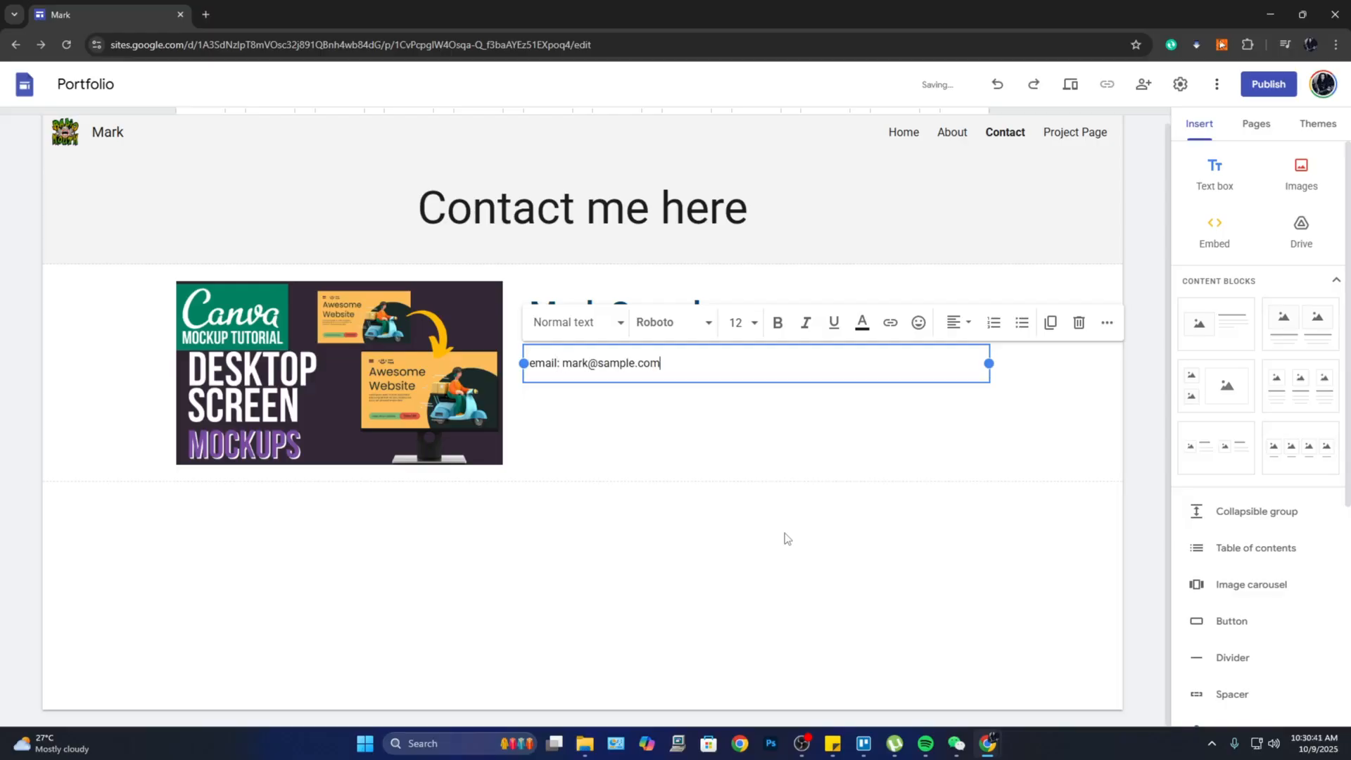
{"action": "key", "text": "Return"}
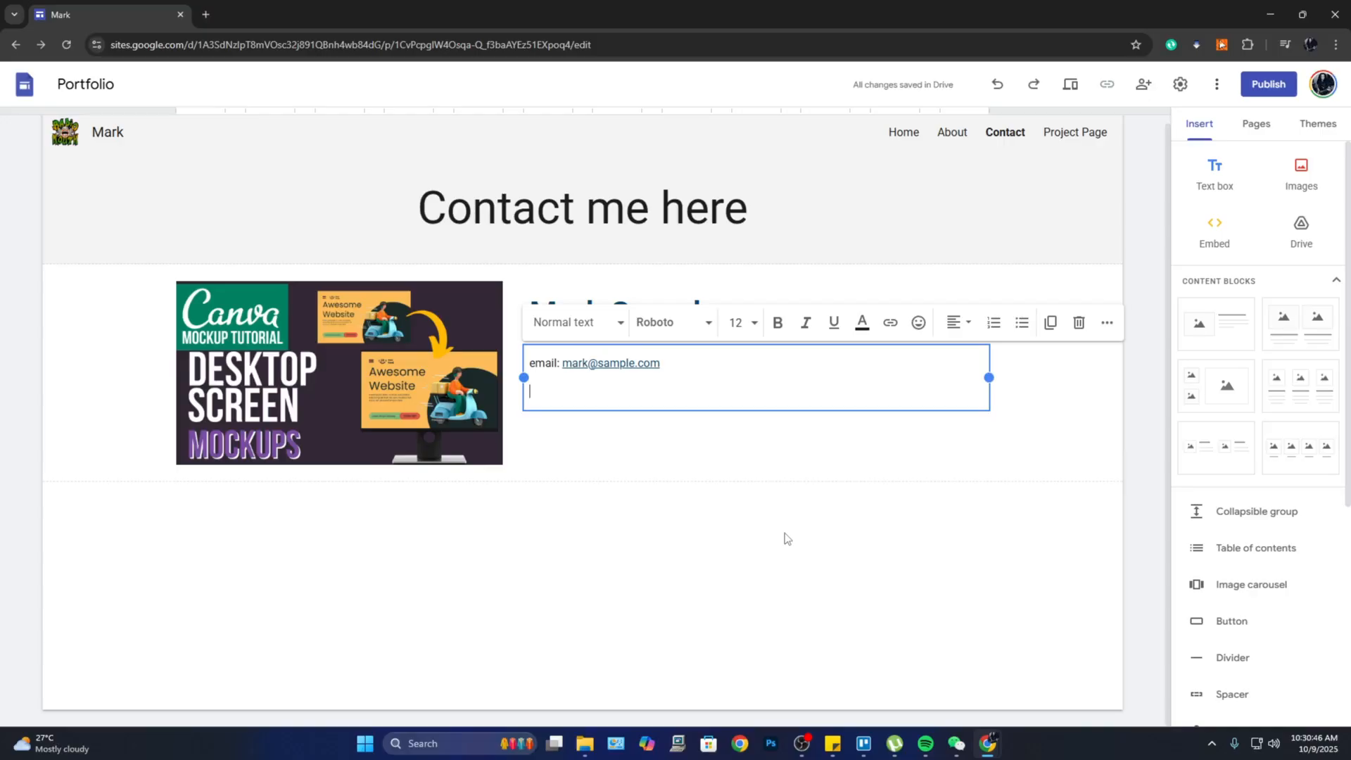
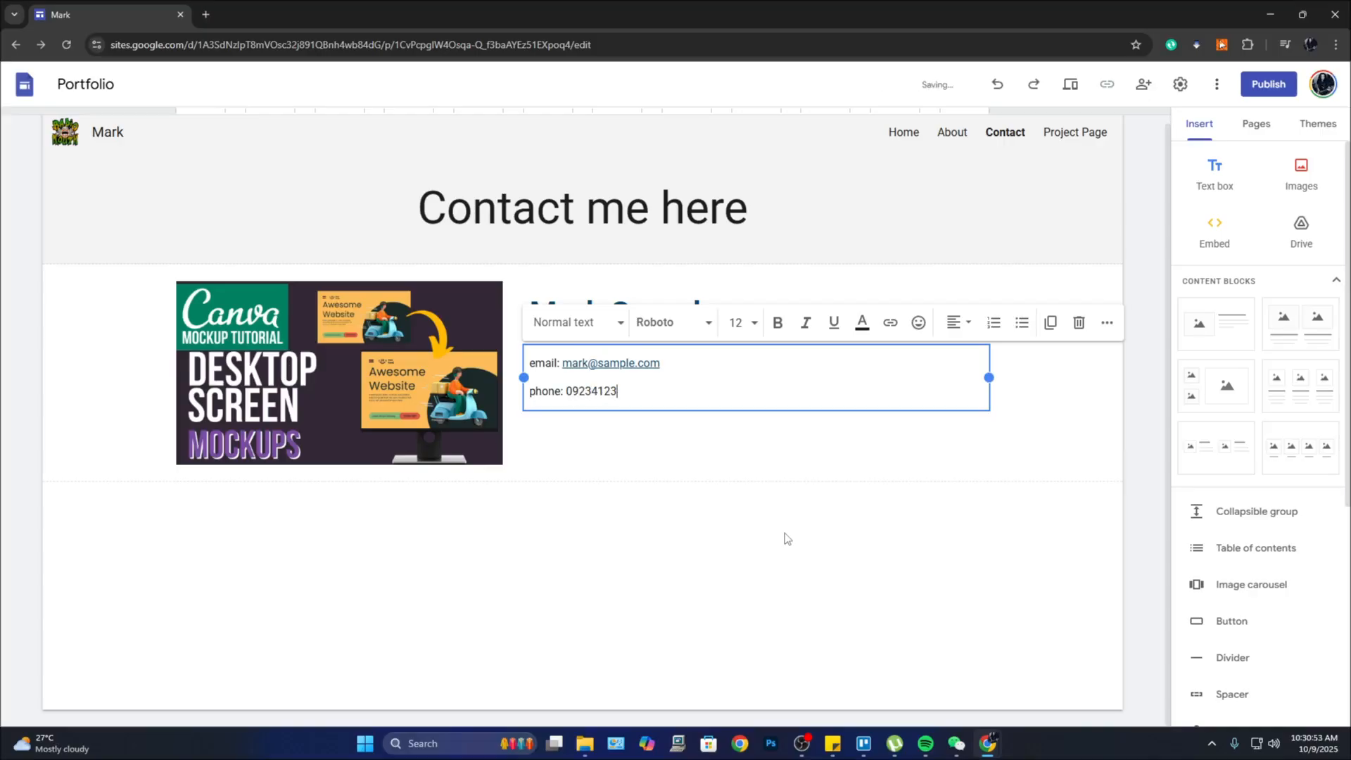
{"action": "key", "text": "Return"}
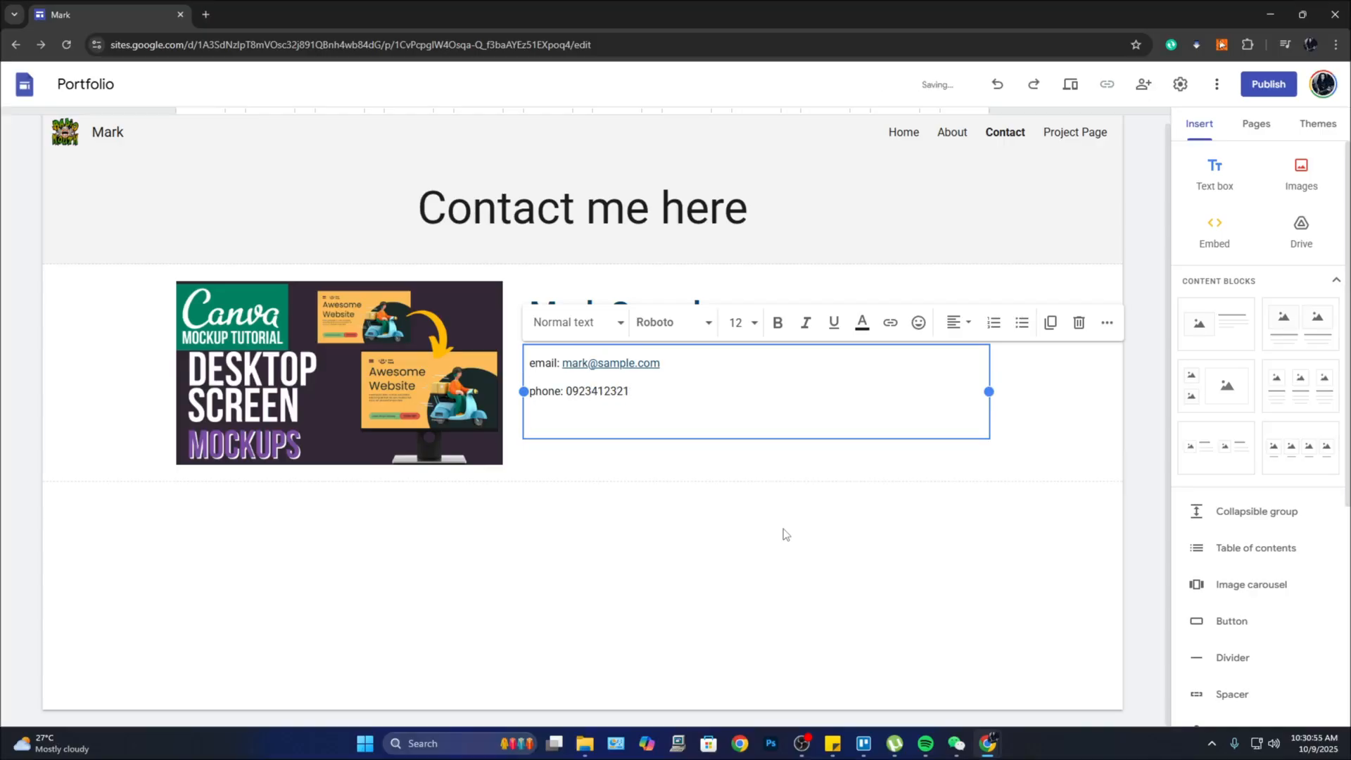
{"action": "left_click", "coordinate": [873, 639]}
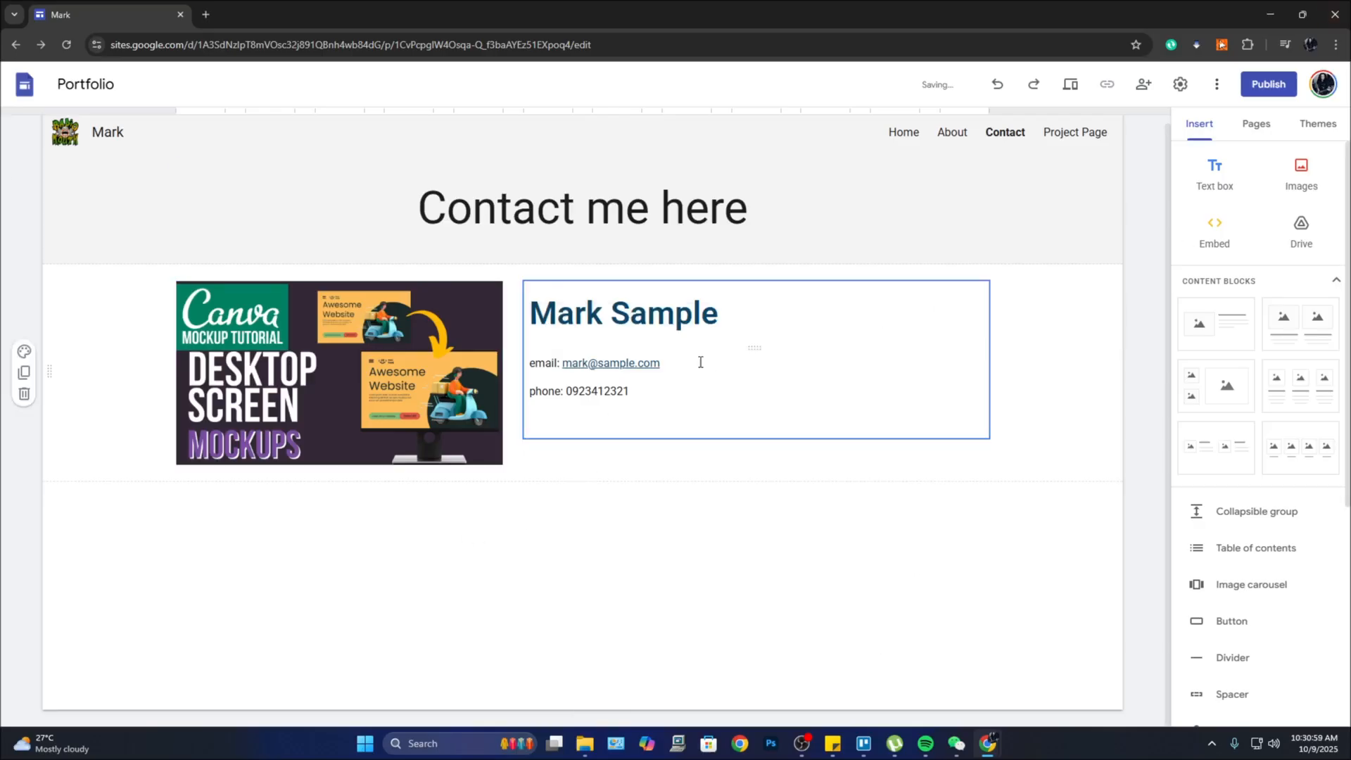
Step: Browse the Project Page template and its placeholder insert options, leaving it unchanged
{"action": "left_click", "coordinate": [1073, 141]}
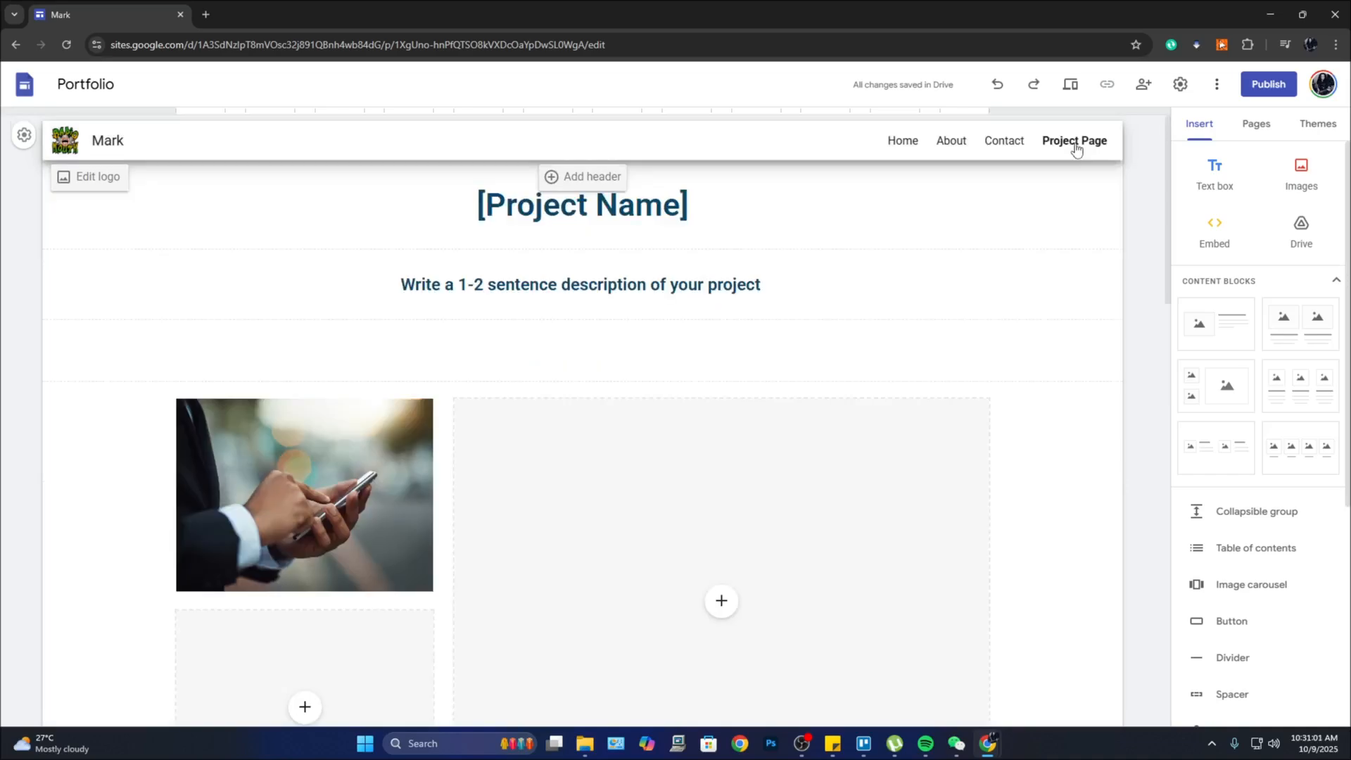
{"action": "scroll", "coordinate": [1041, 560], "scroll_direction": "down", "scroll_amount": 1}
{"action": "scroll", "coordinate": [1041, 560], "scroll_direction": "down", "scroll_amount": 4}
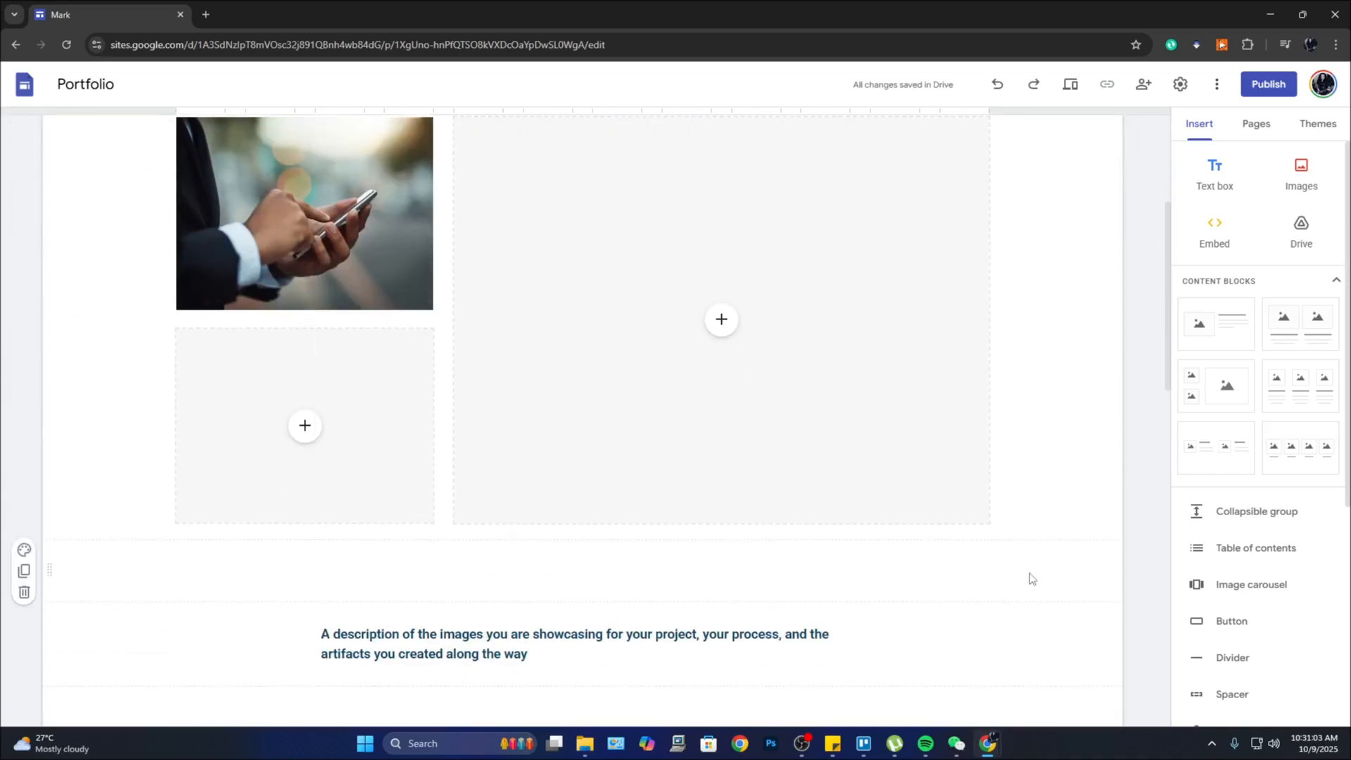
{"action": "scroll", "coordinate": [1029, 579], "scroll_direction": "up", "scroll_amount": 4}
{"action": "scroll", "coordinate": [782, 468], "scroll_direction": "down", "scroll_amount": 3}
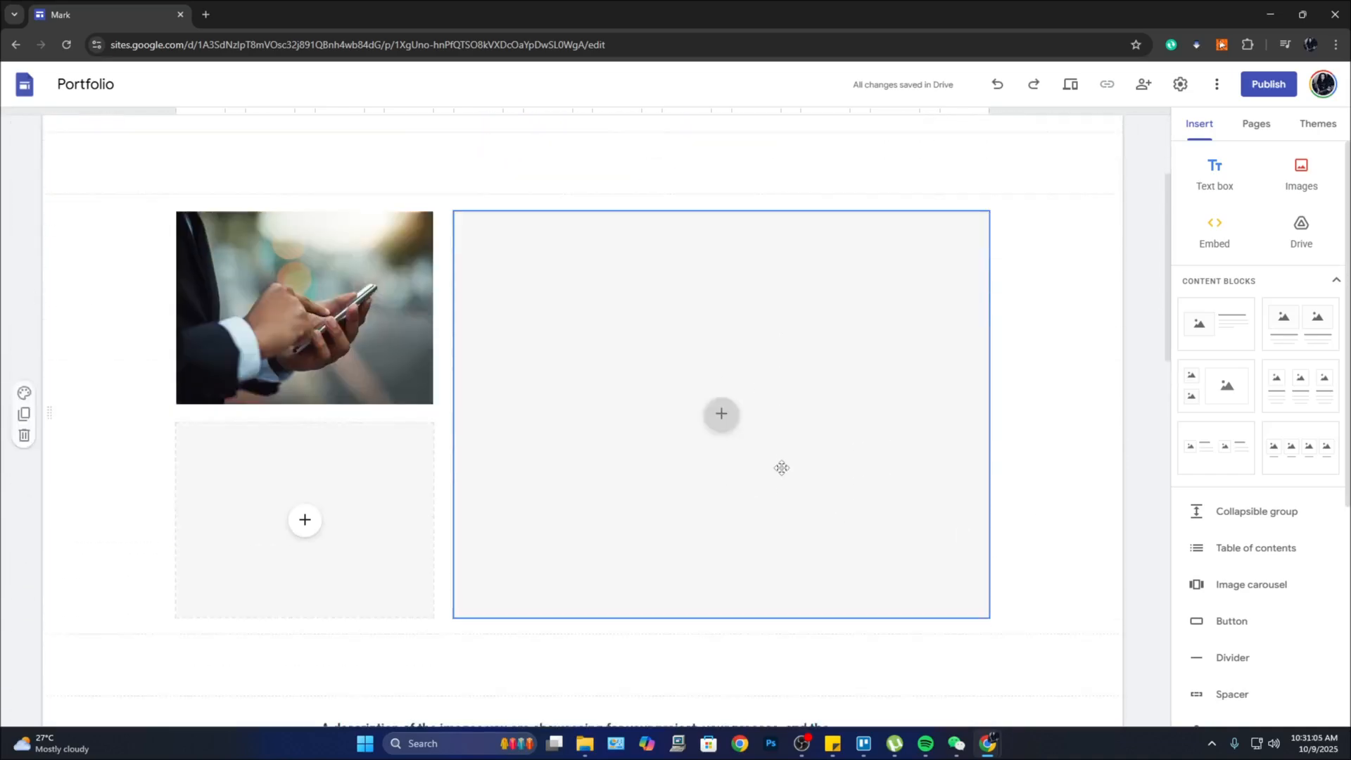
{"action": "scroll", "coordinate": [781, 468], "scroll_direction": "down", "scroll_amount": 1}
{"action": "left_click", "coordinate": [723, 326]}
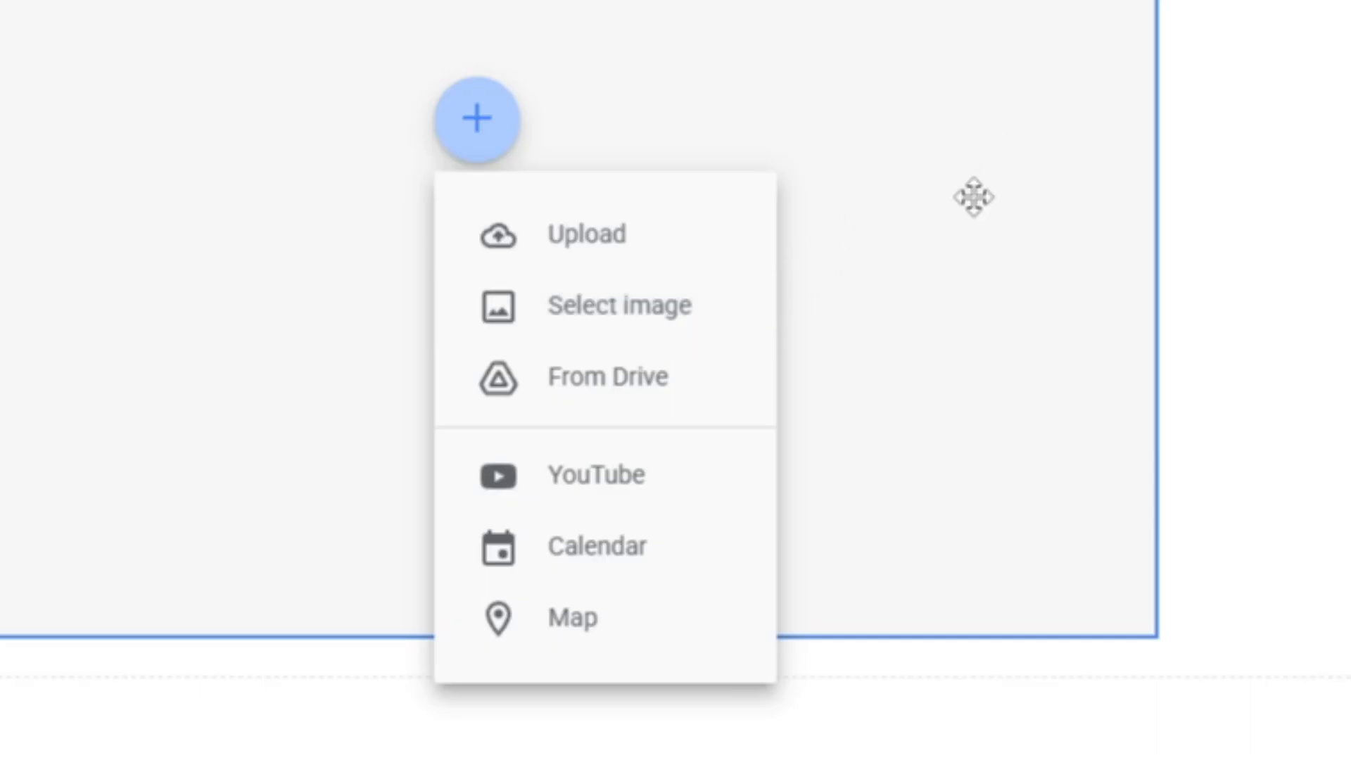
{"action": "left_click", "coordinate": [1085, 422]}
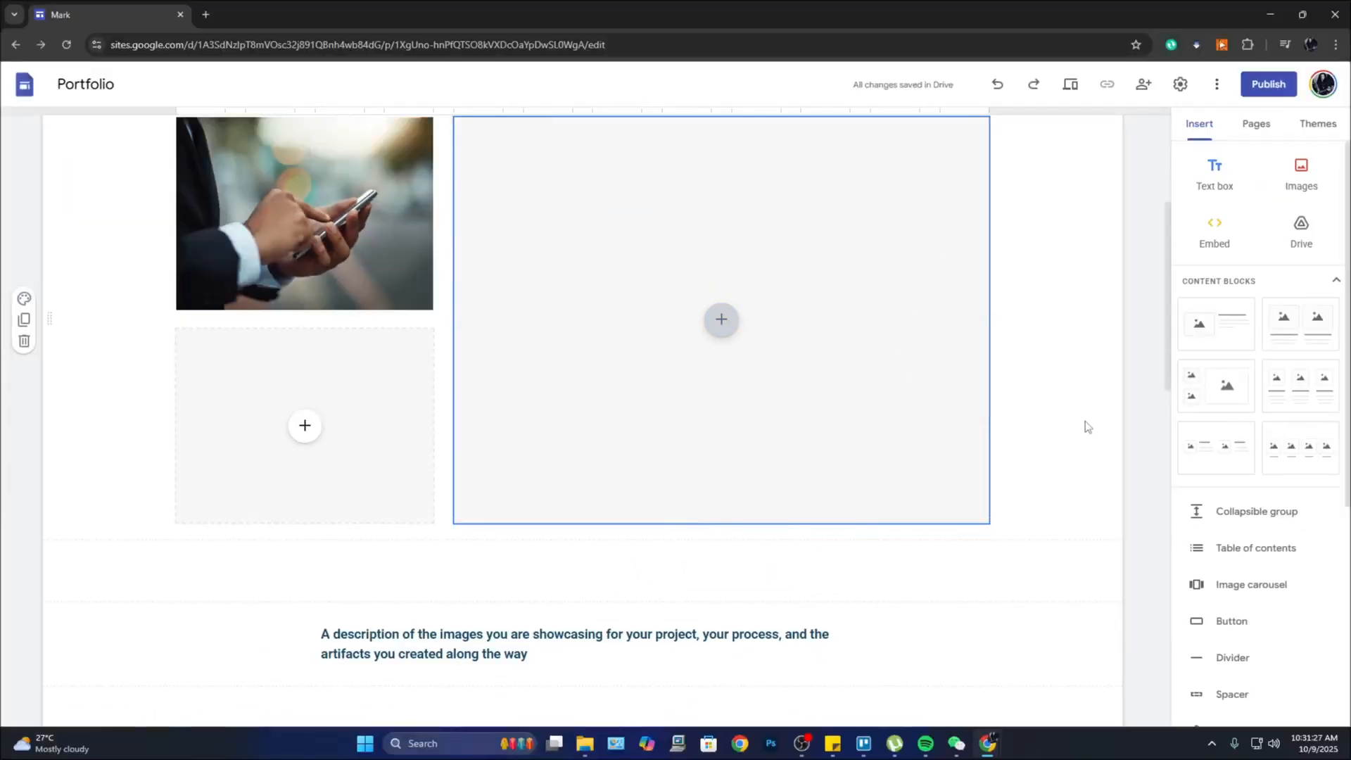
{"action": "scroll", "coordinate": [932, 443], "scroll_direction": "up", "scroll_amount": 4}
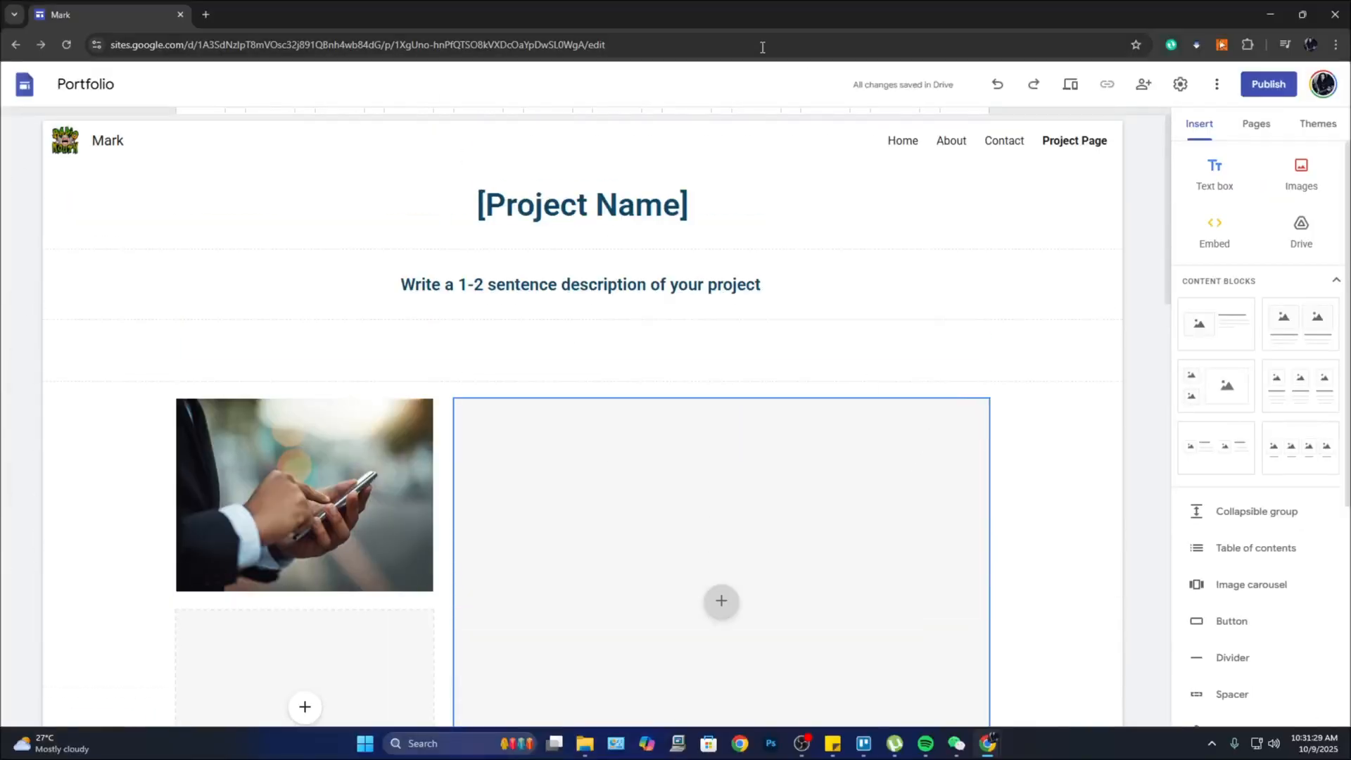
Step: Return to the Home page and bring up the Publish to the web dialog
{"action": "left_click", "coordinate": [902, 141]}
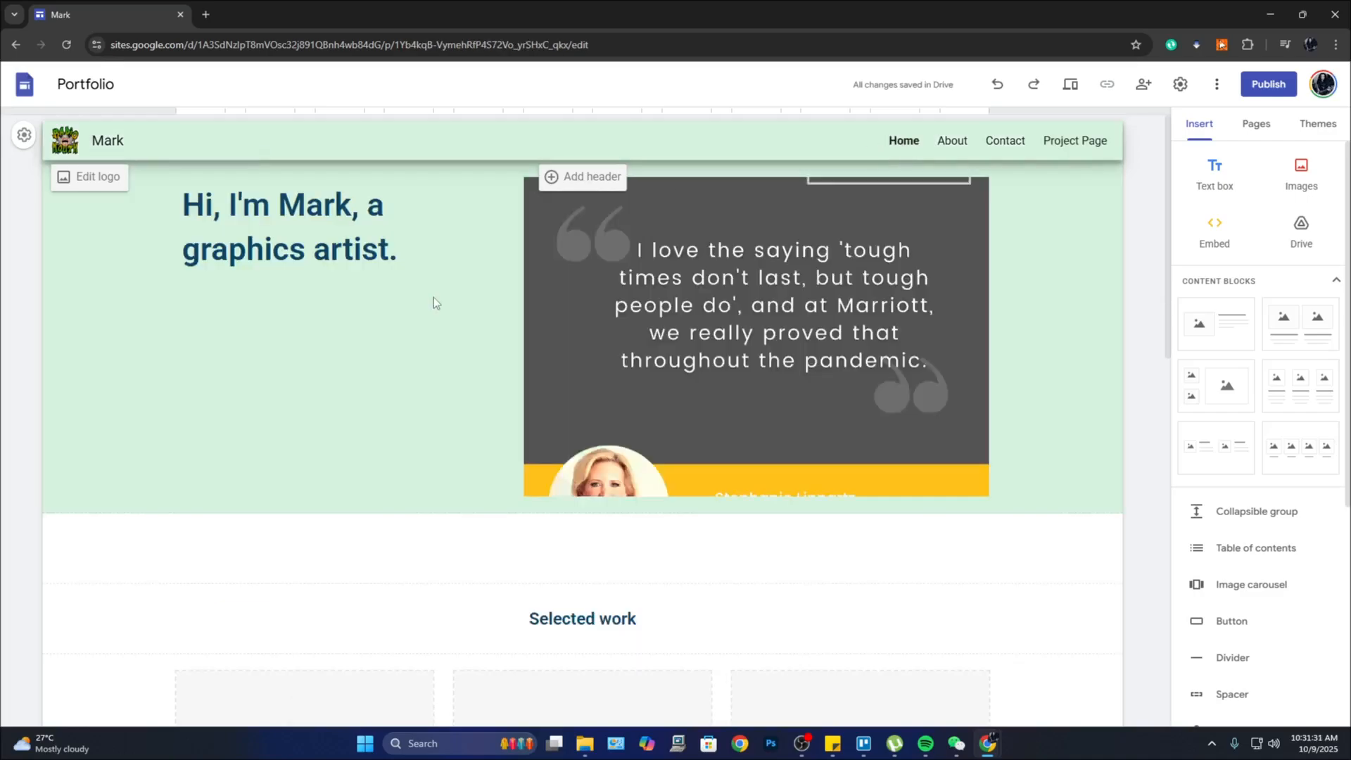
{"action": "scroll", "coordinate": [926, 531], "scroll_direction": "down", "scroll_amount": 3}
{"action": "scroll", "coordinate": [929, 507], "scroll_direction": "up", "scroll_amount": 3}
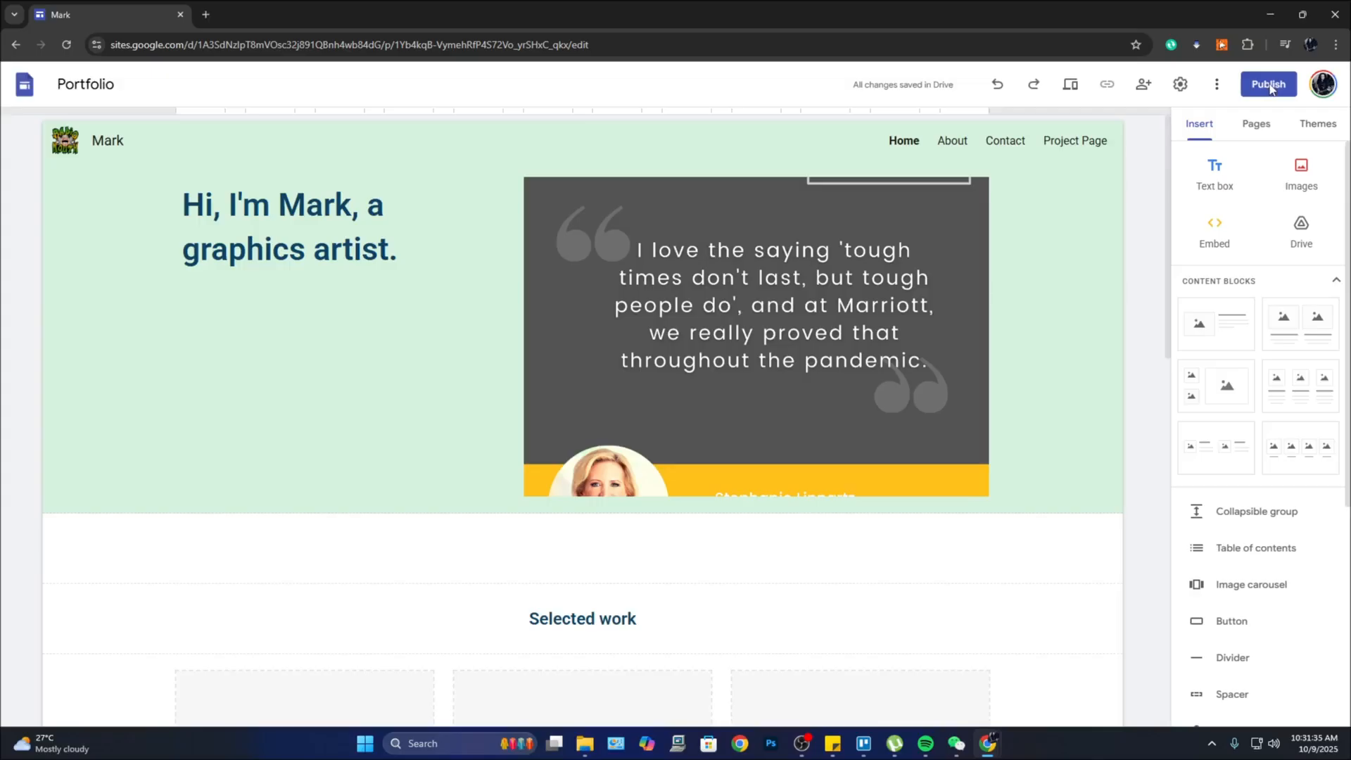
{"action": "left_click", "coordinate": [1268, 84]}
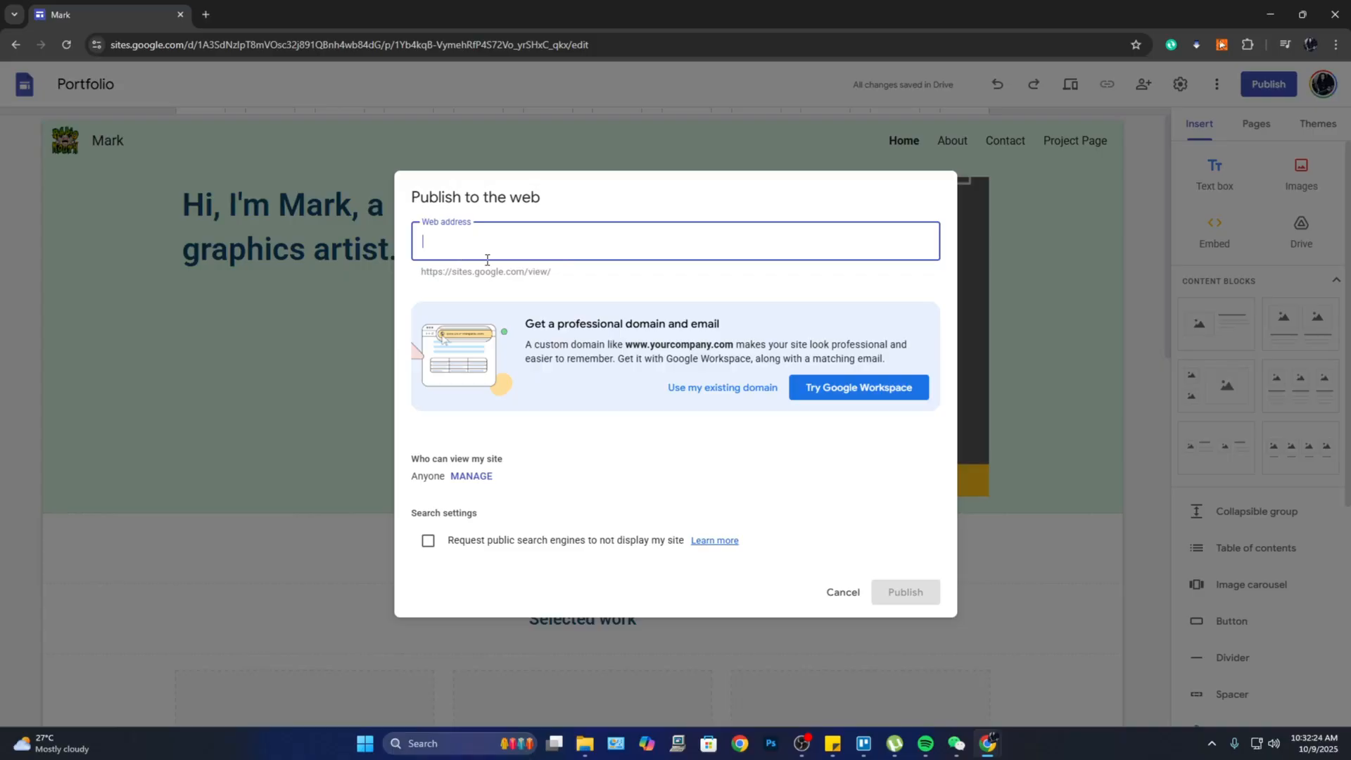
Step: Publish the site at sites.google.com/view/markportfoliofree
{"action": "type", "text": "markportfolio"}
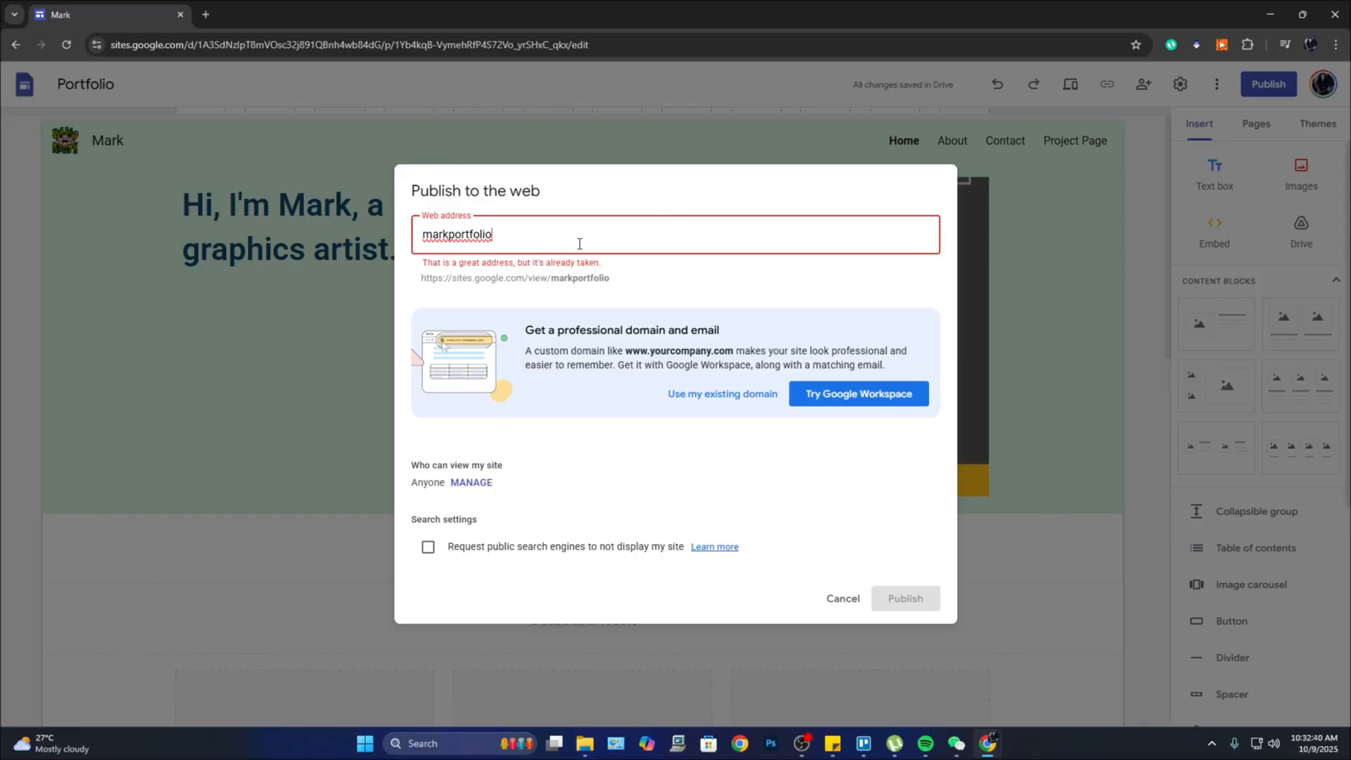
{"action": "type", "text": "ree"}
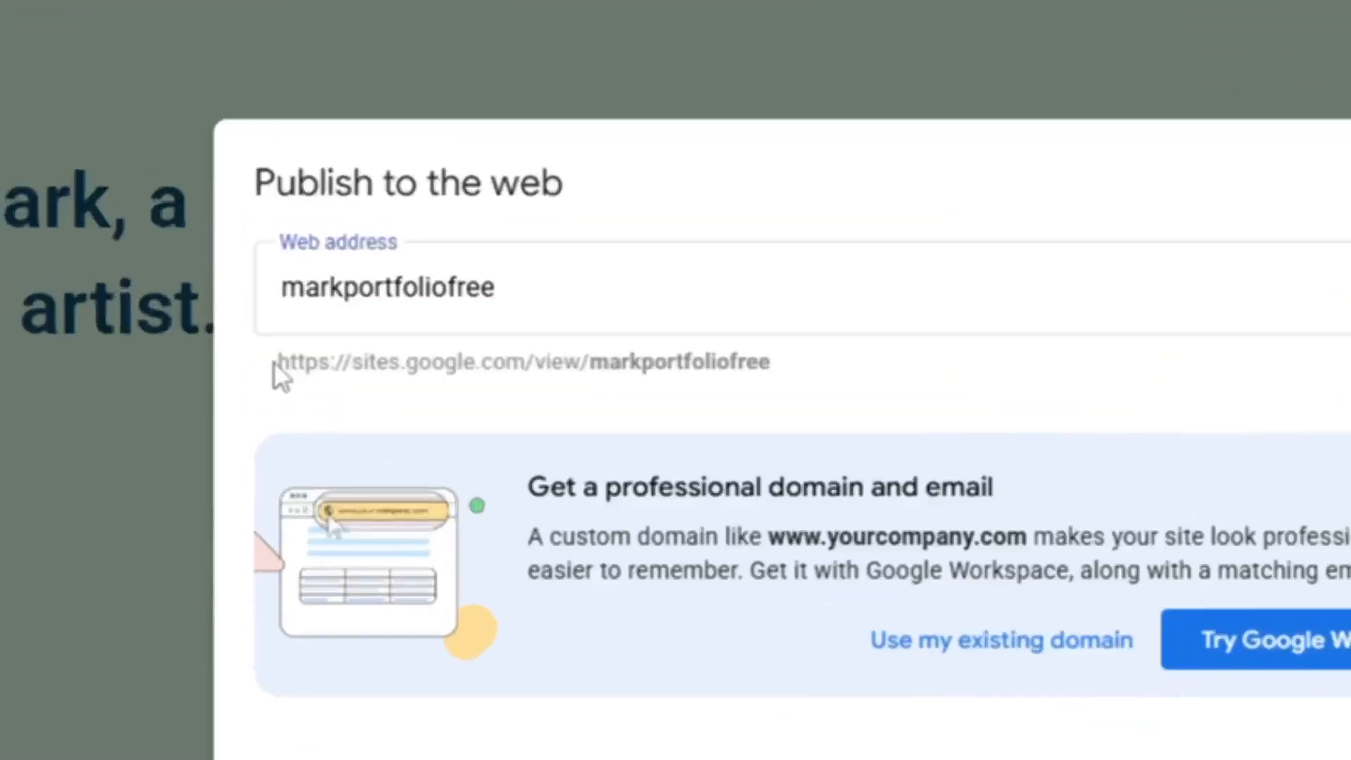
{"action": "left_click_drag", "start_coordinate": [420, 274], "coordinate": [517, 282]}
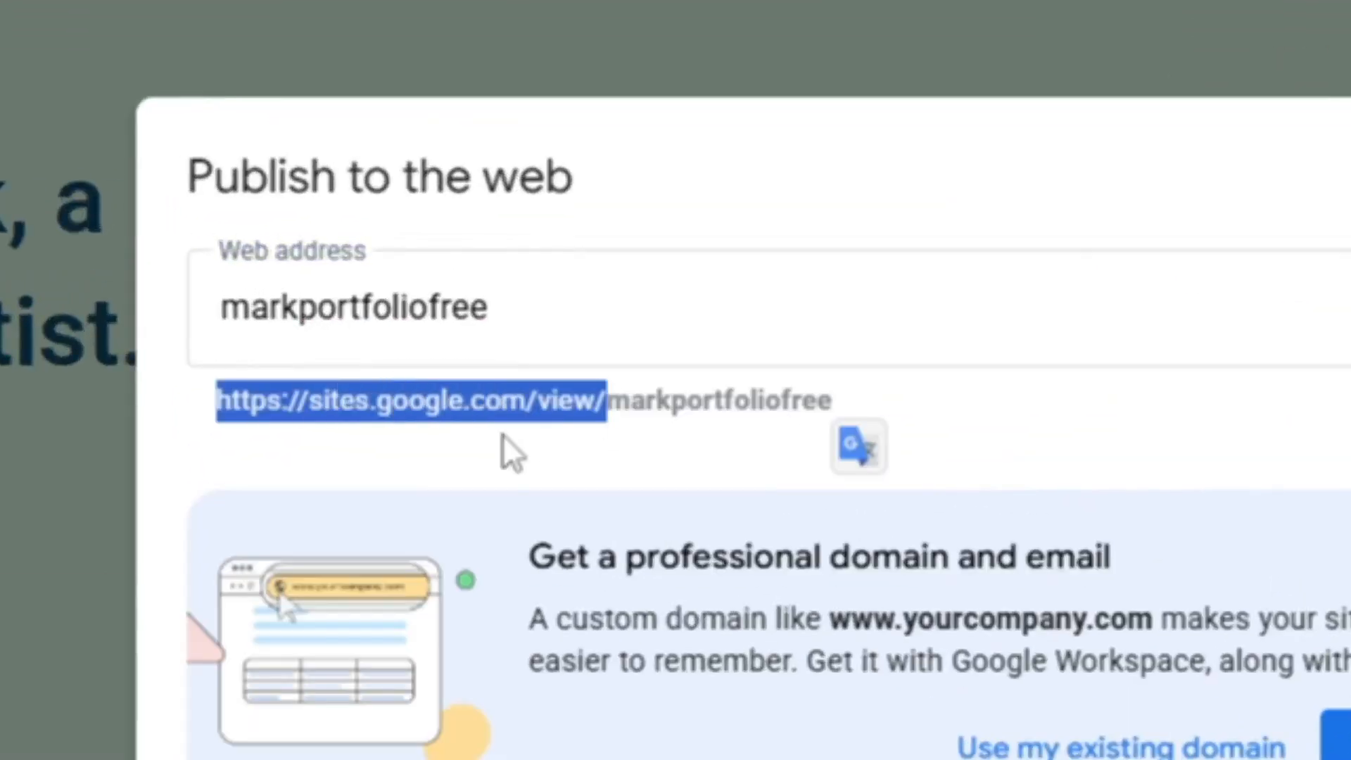
{"action": "left_click", "coordinate": [864, 417]}
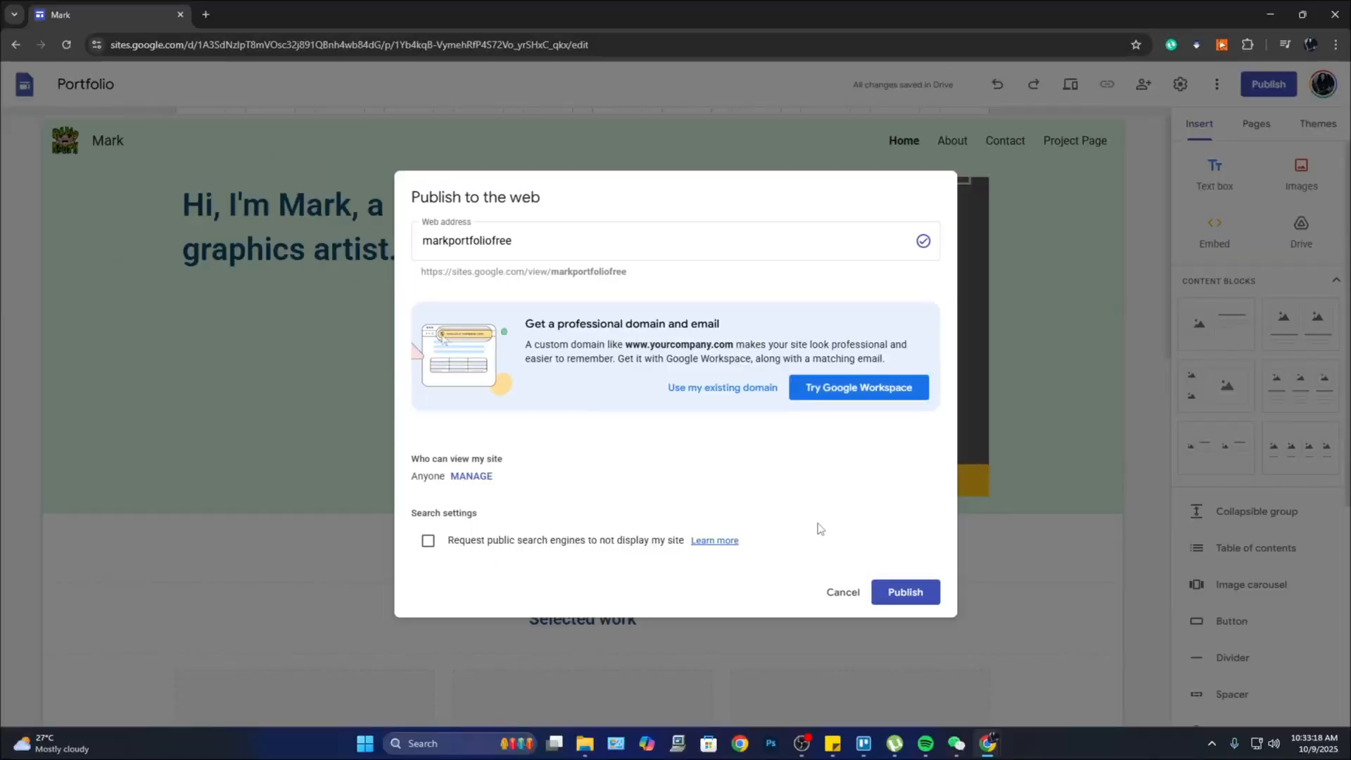
{"action": "left_click", "coordinate": [915, 595]}
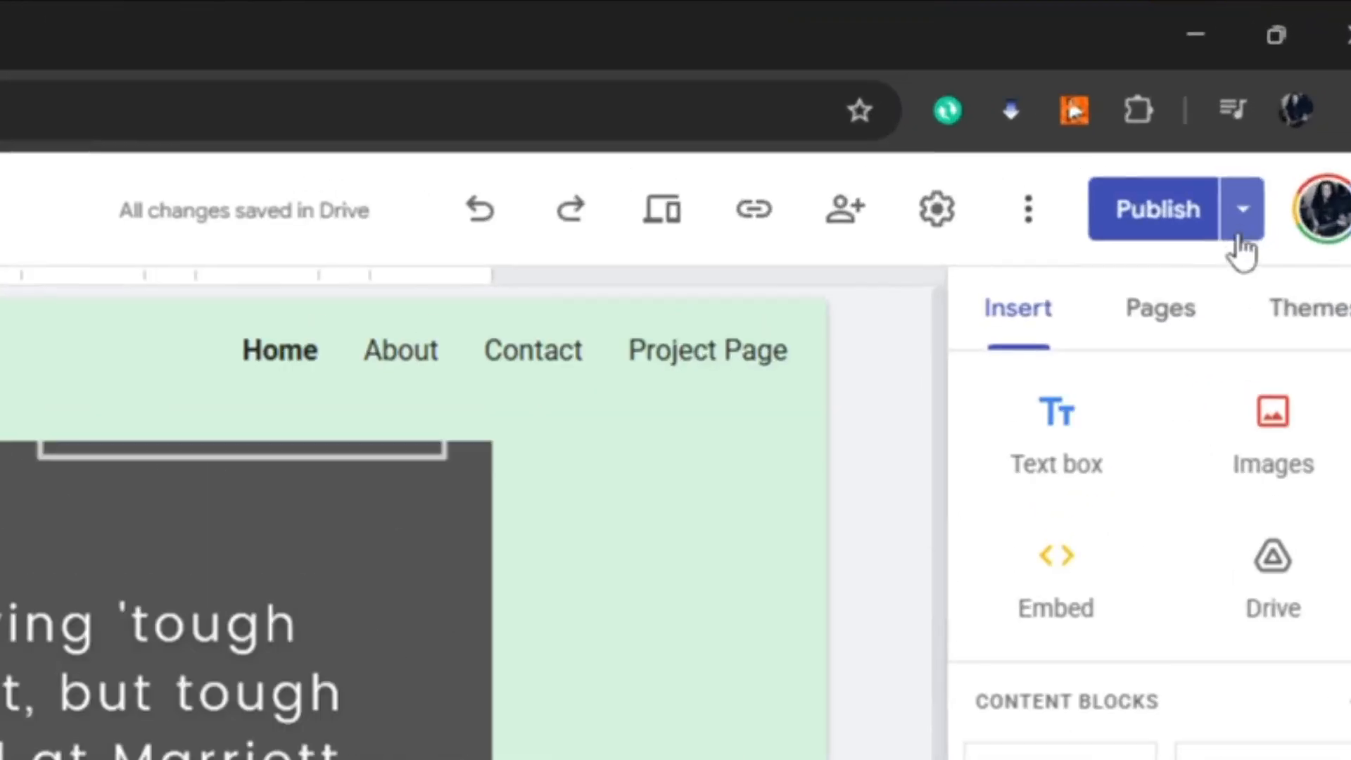
Step: Open the live markportfoliofree site from the Publish dropdown and scroll its Home page
{"action": "left_click", "coordinate": [1243, 223]}
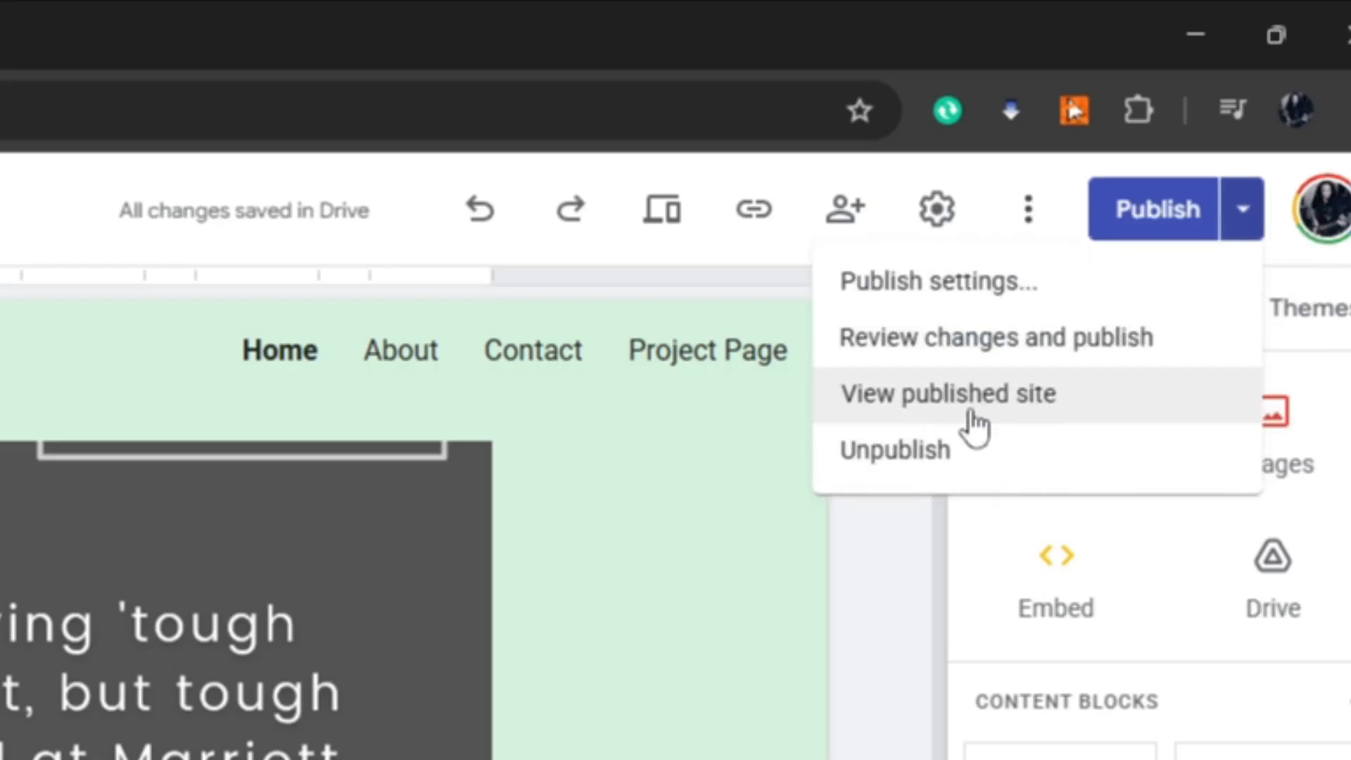
{"action": "left_click", "coordinate": [978, 412]}
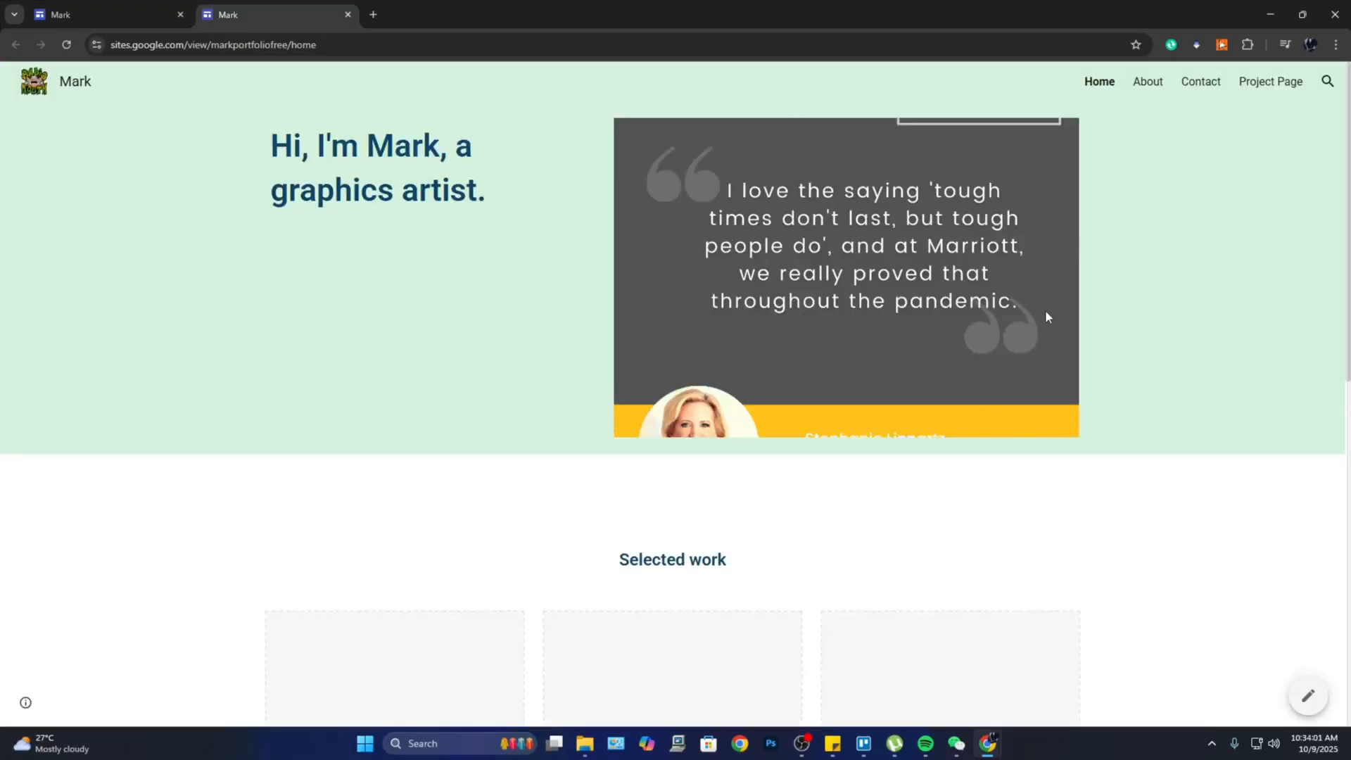
{"action": "scroll", "coordinate": [1045, 313], "scroll_direction": "down", "scroll_amount": 10}
{"action": "scroll", "coordinate": [1045, 296], "scroll_direction": "up", "scroll_amount": 10}
Step: Visit the live Home, About, Contact and Project pages, then return to Home
{"action": "left_click", "coordinate": [1090, 83]}
{"action": "left_click", "coordinate": [1149, 84]}
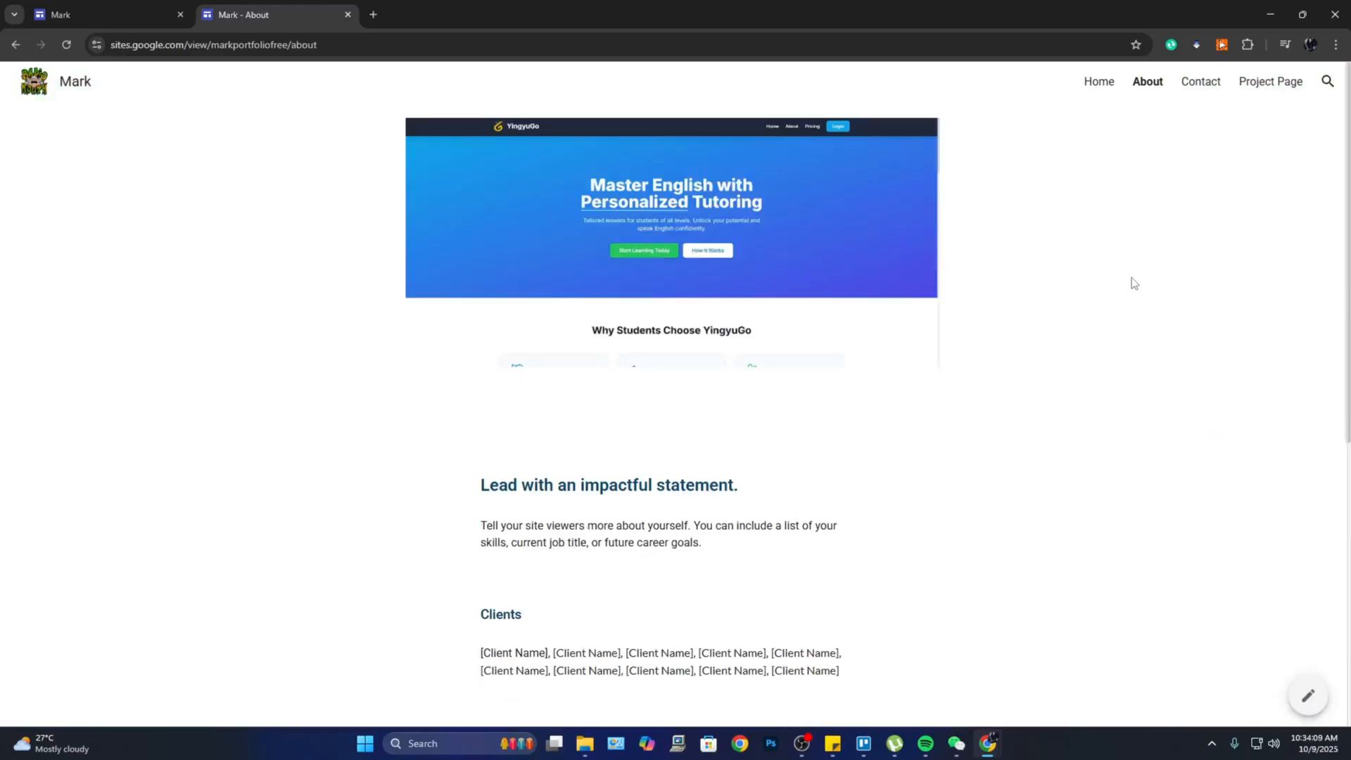
{"action": "scroll", "coordinate": [1133, 282], "scroll_direction": "down", "scroll_amount": 6}
{"action": "scroll", "coordinate": [1131, 275], "scroll_direction": "up", "scroll_amount": 7}
{"action": "left_click", "coordinate": [1198, 90]}
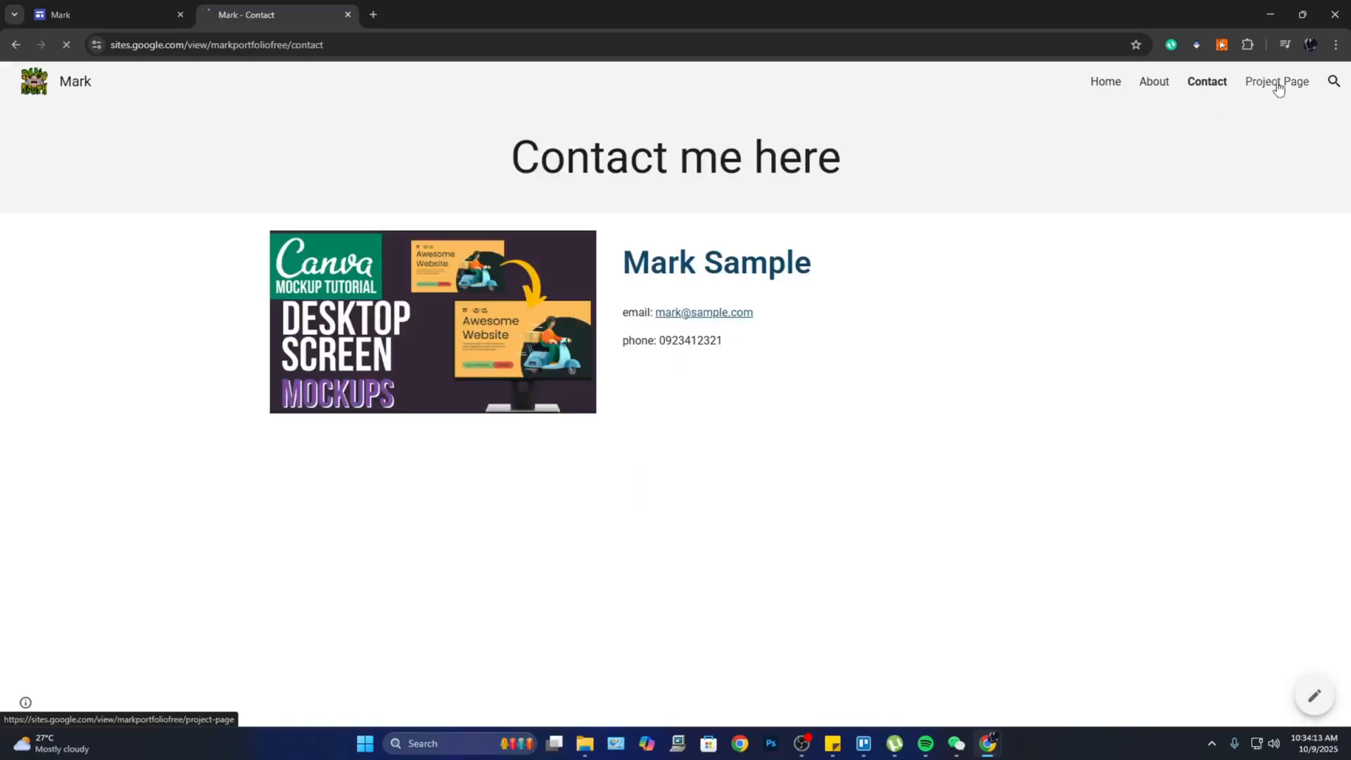
{"action": "left_click", "coordinate": [1275, 84]}
{"action": "left_click", "coordinate": [1089, 86]}
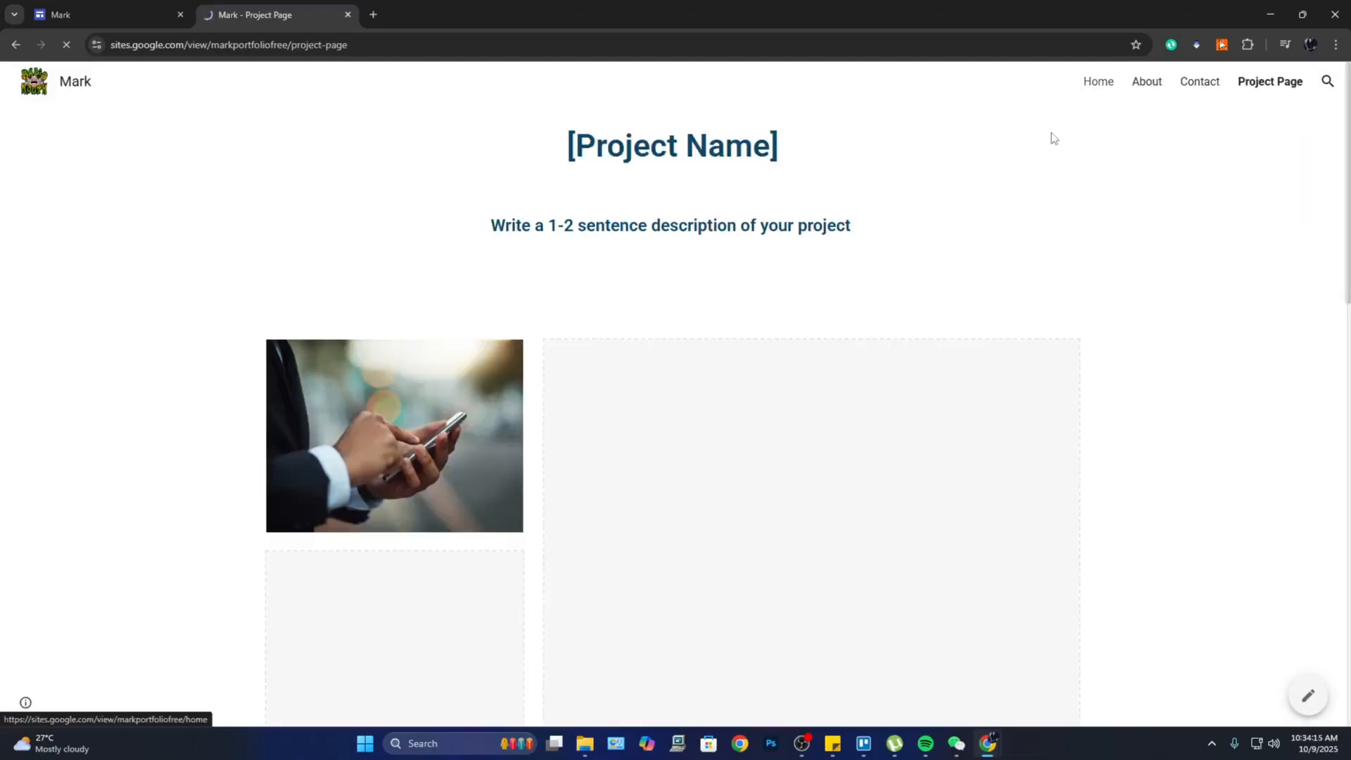